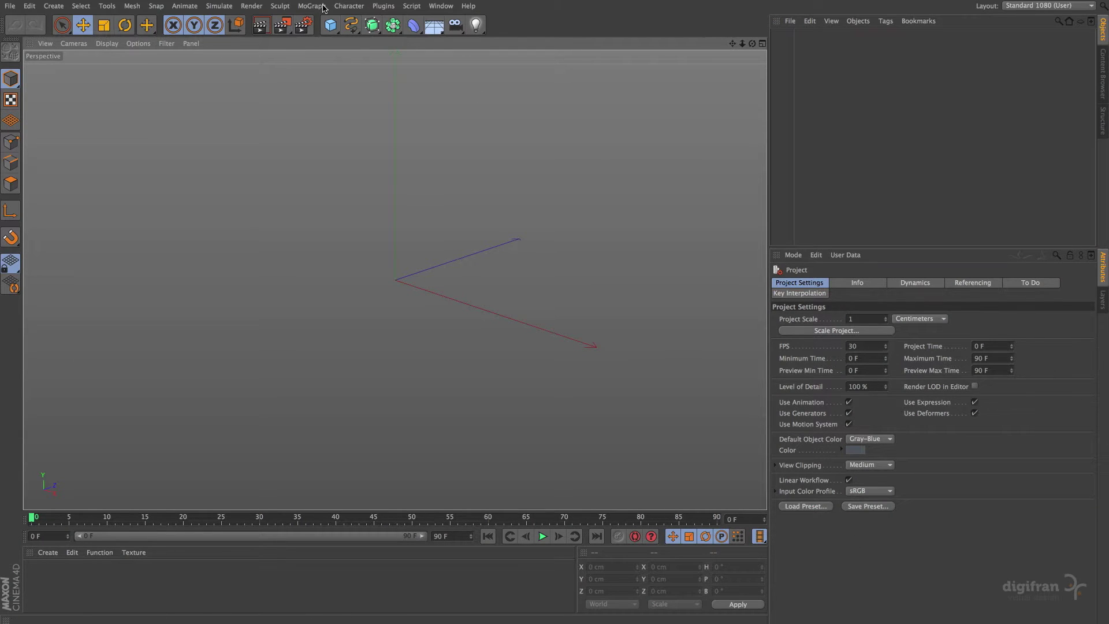
- Add a 200 cm cube, make it editable, and select all 12 edges in Edges mode
click(331, 25)
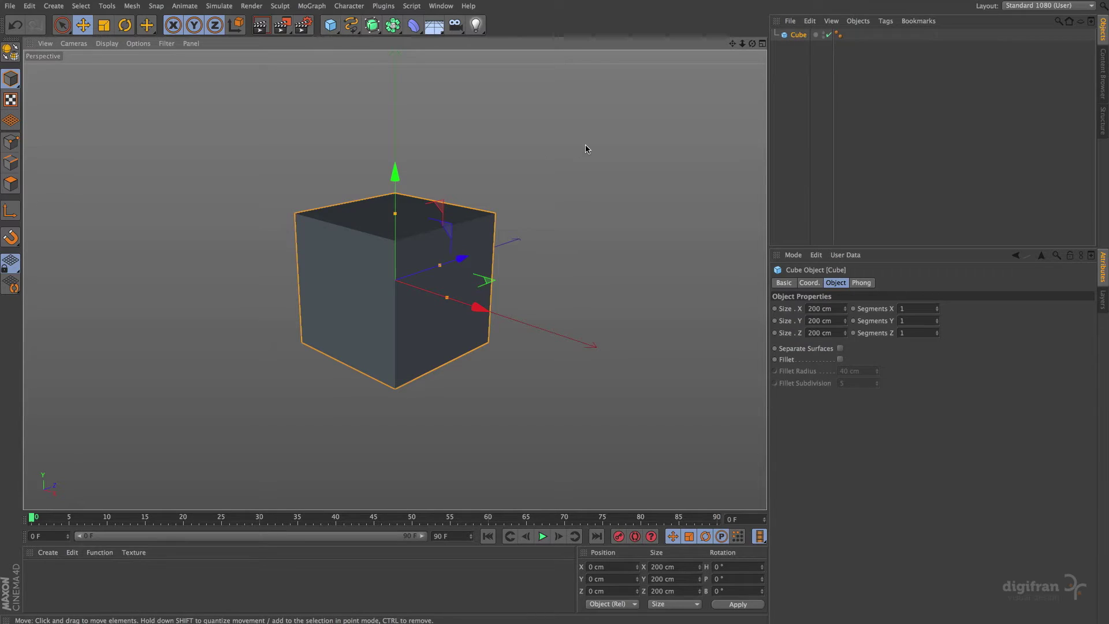
key(c)
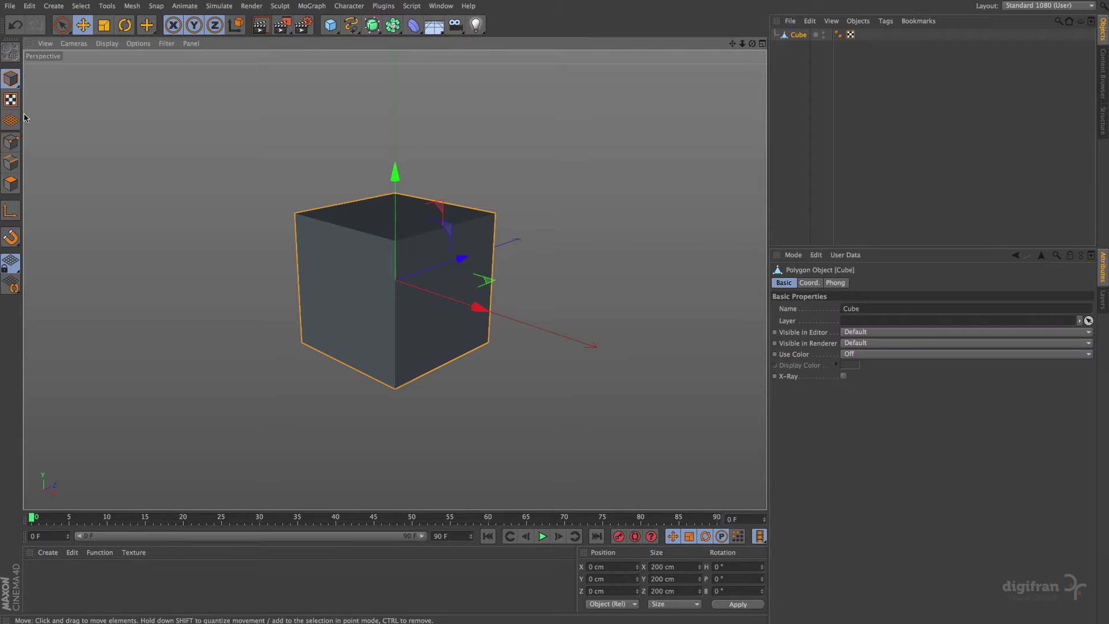
click(11, 162)
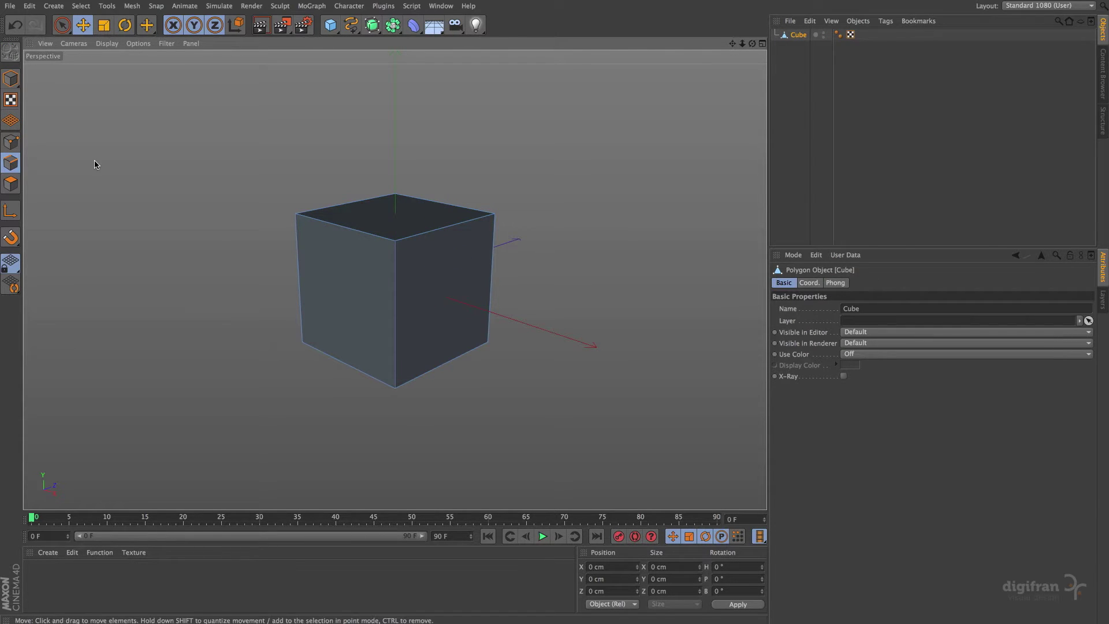
key(ctrl+a)
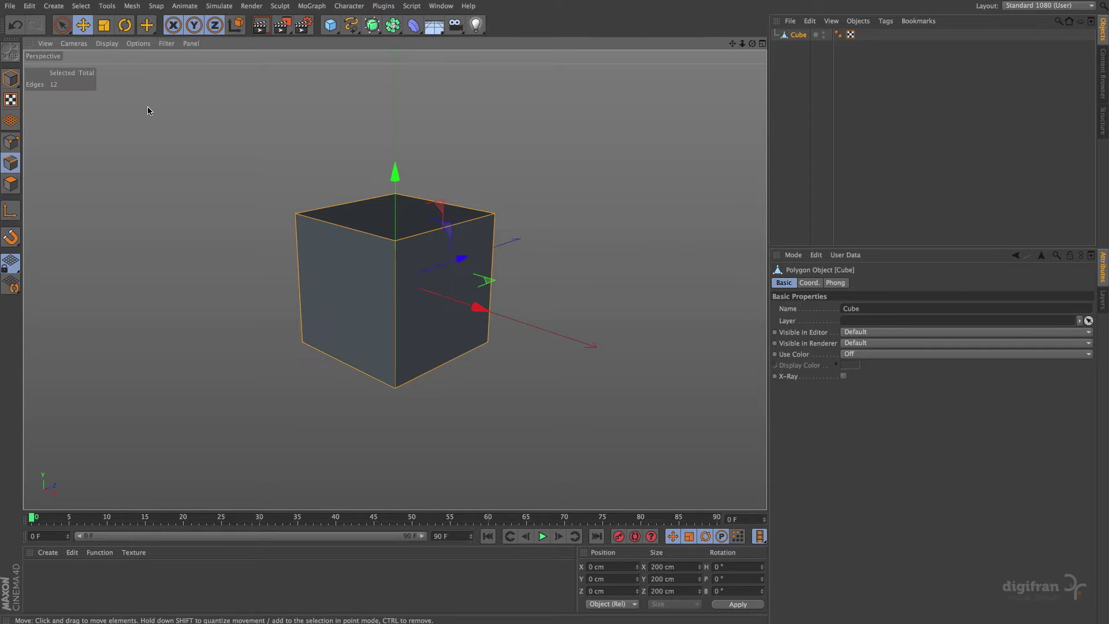
- Run Edge to Spline, move Cube.Spline out of Cube, hide Cube, and switch to Points mode
click(133, 6)
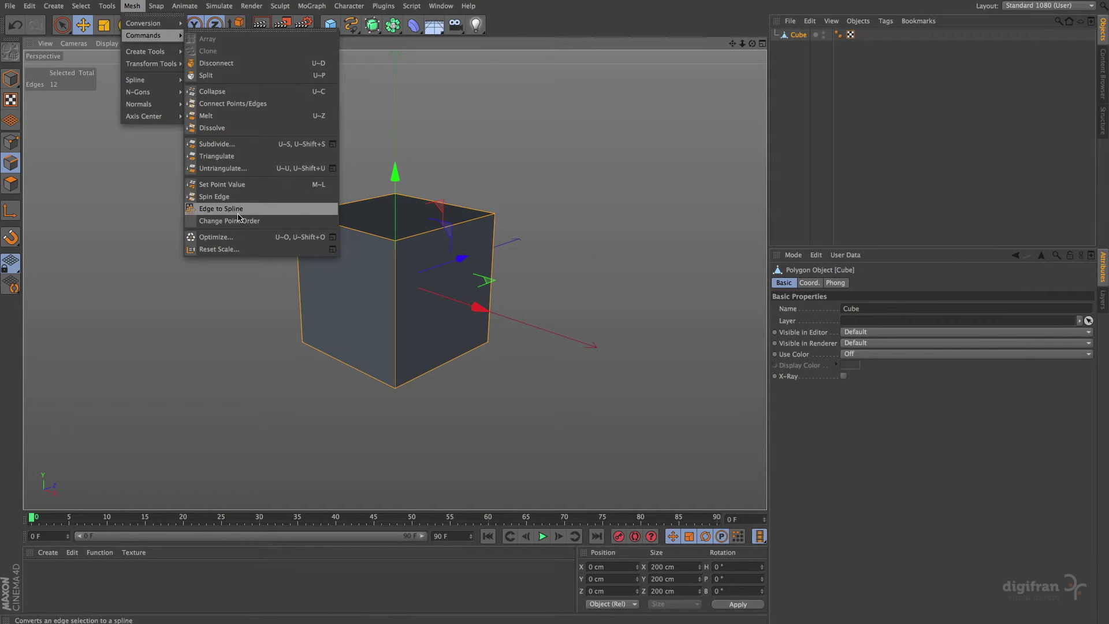
mouse_move(144, 36)
click(260, 211)
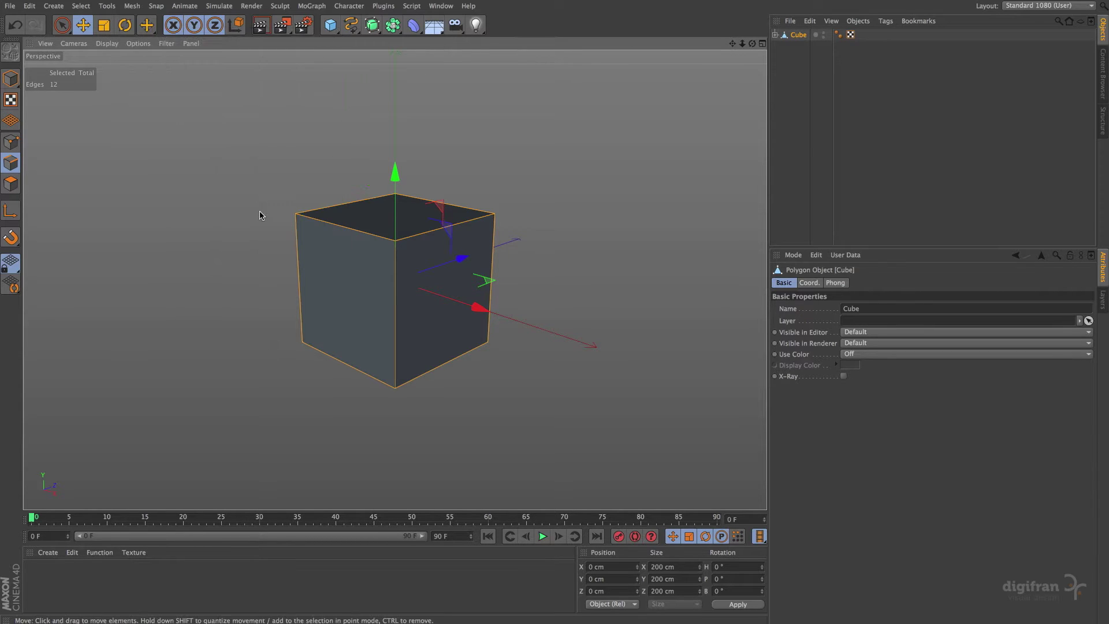
click(775, 34)
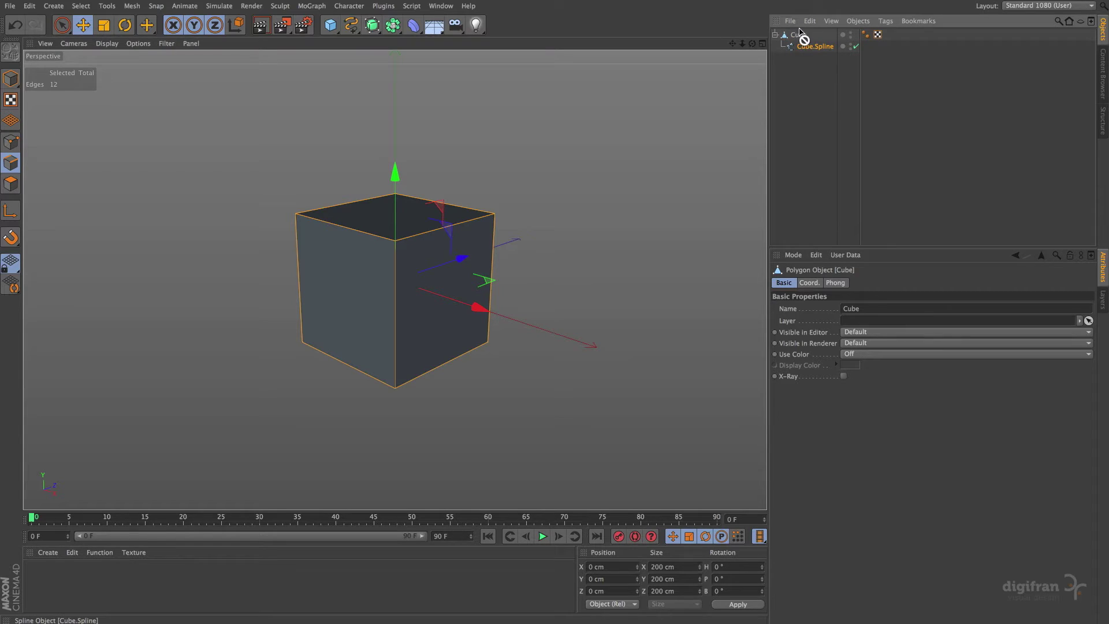
drag(799, 35, 800, 33)
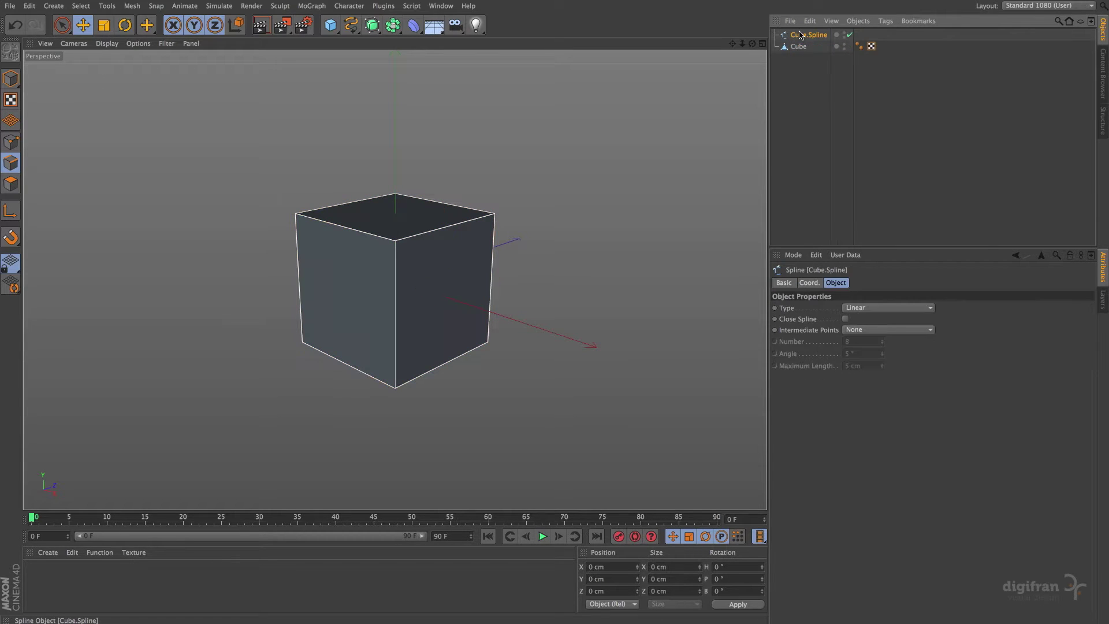
click(844, 45)
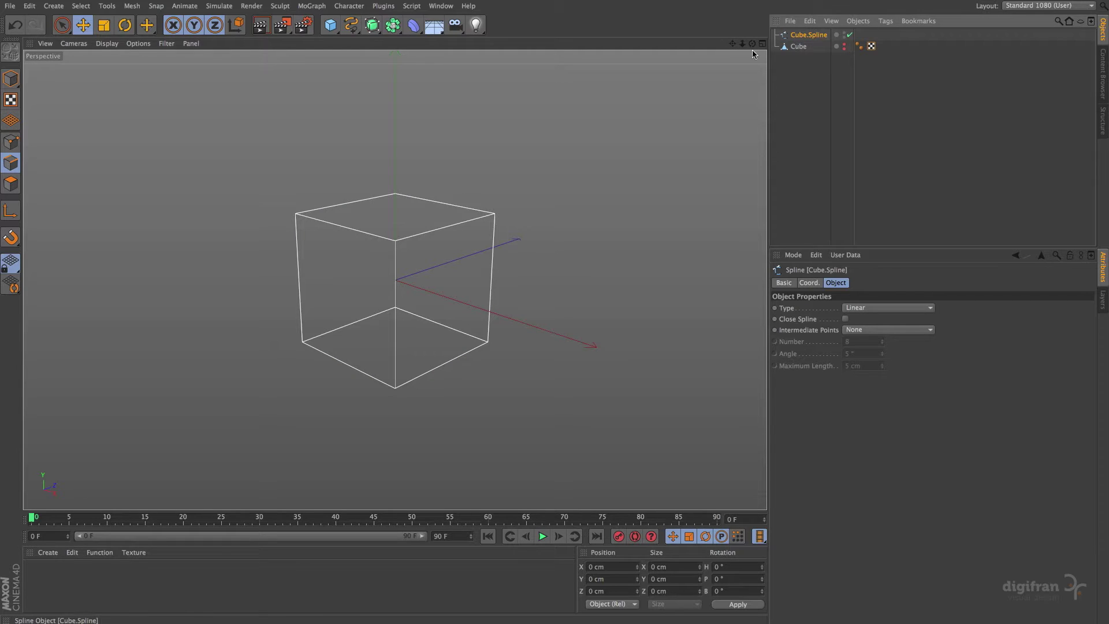
click(10, 141)
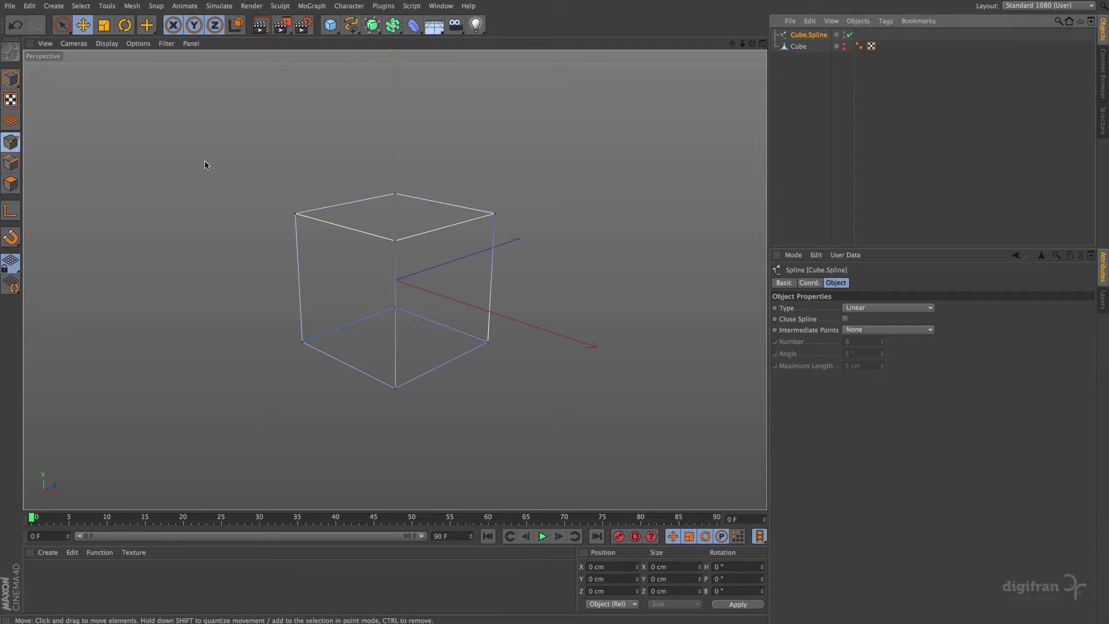
mouse_move(742, 46)
mouse_down()
mouse_move(757, 46)
mouse_move(716, 47)
mouse_up()
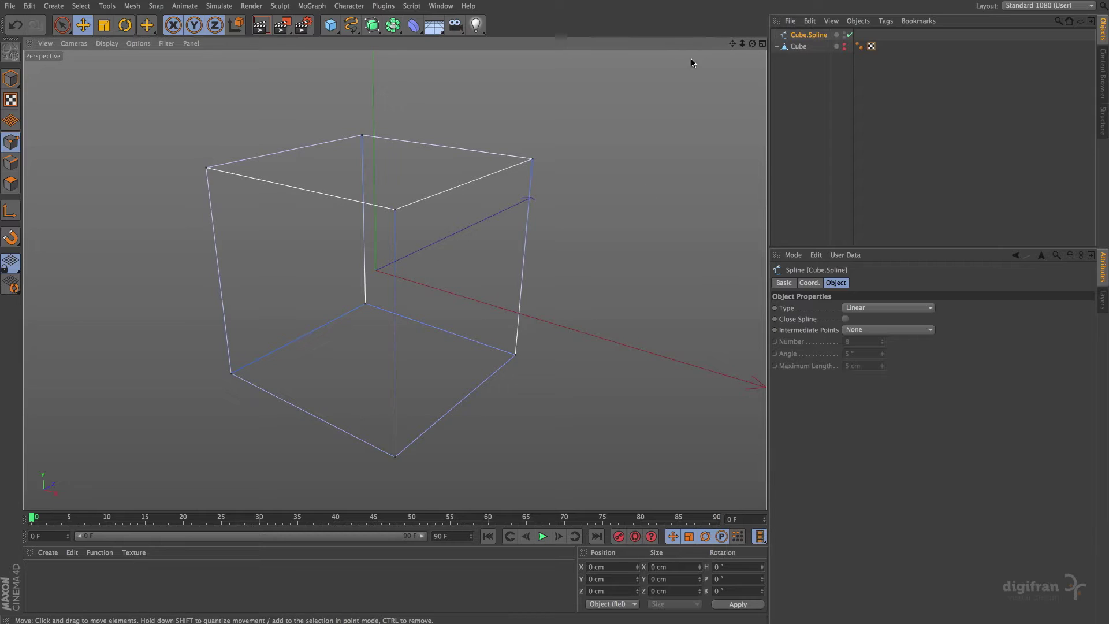
- Add a PolyFX under Cube.Spline with Mode set to Partial Polys/Splines
click(315, 7)
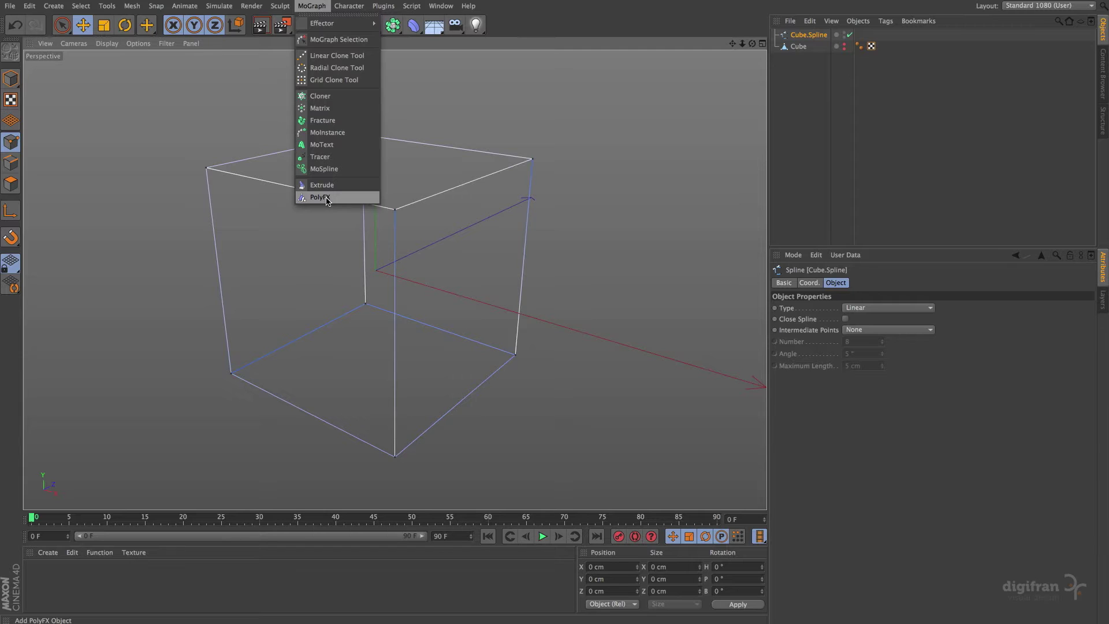
click(327, 199)
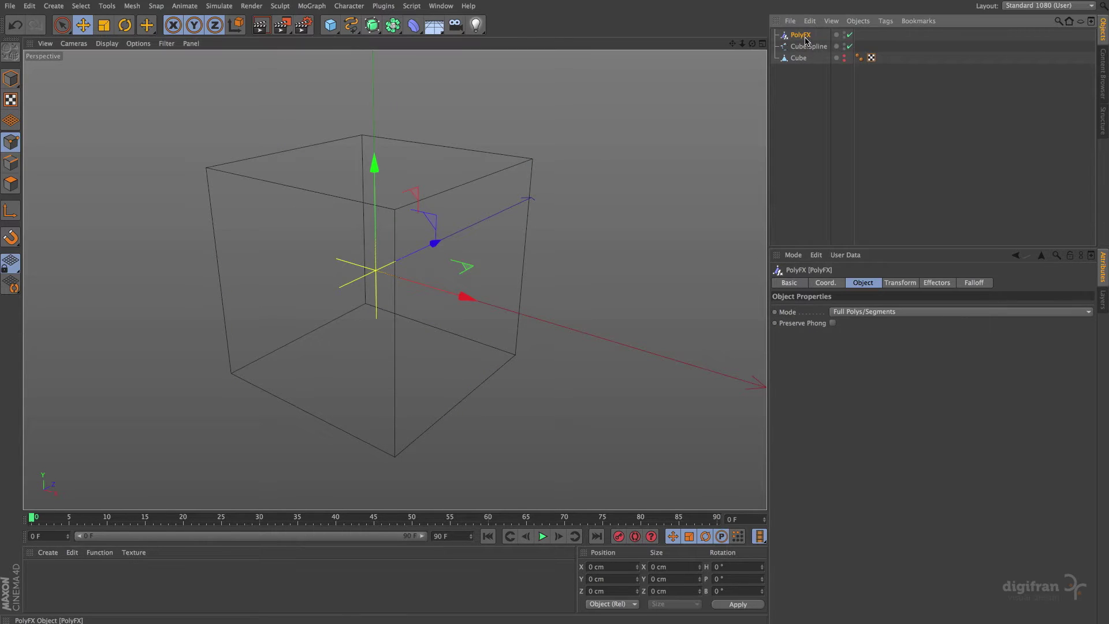
drag(809, 47, 808, 47)
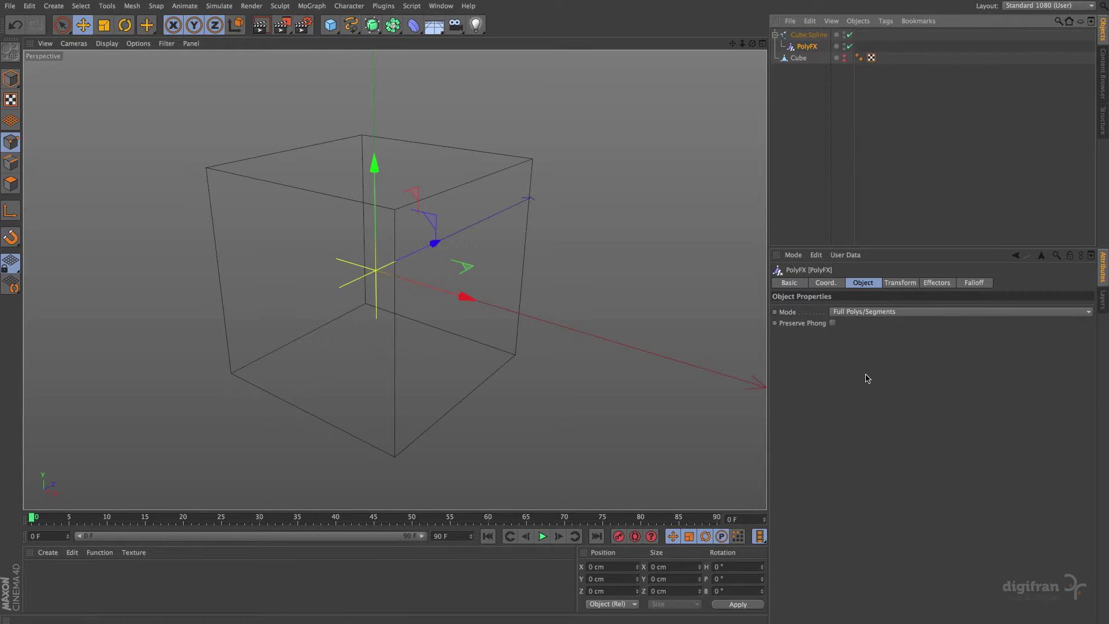
click(866, 313)
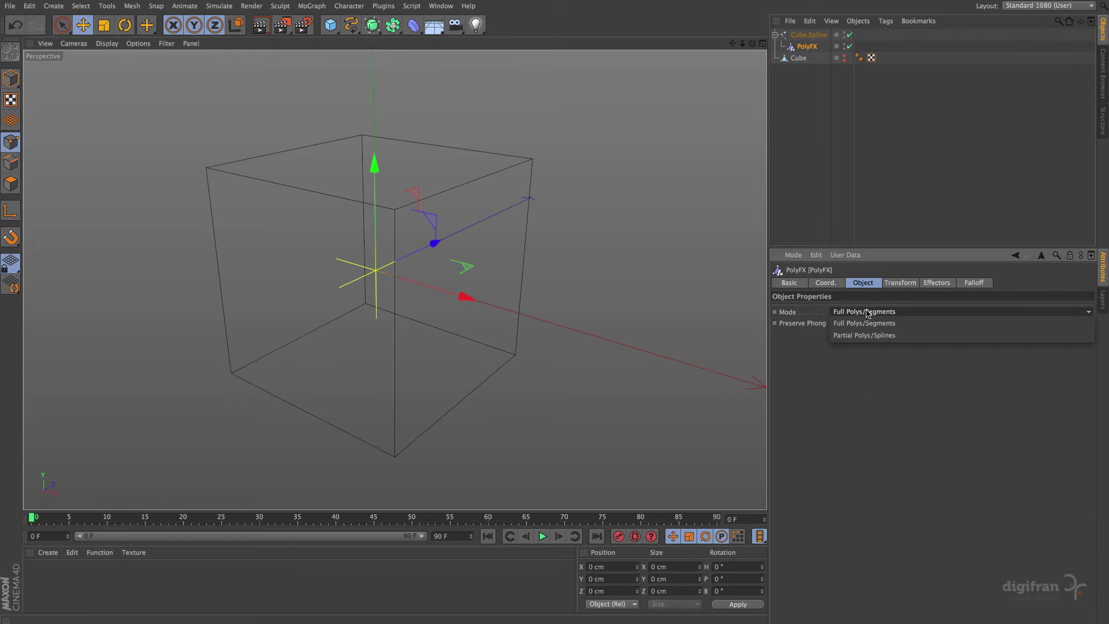
click(866, 341)
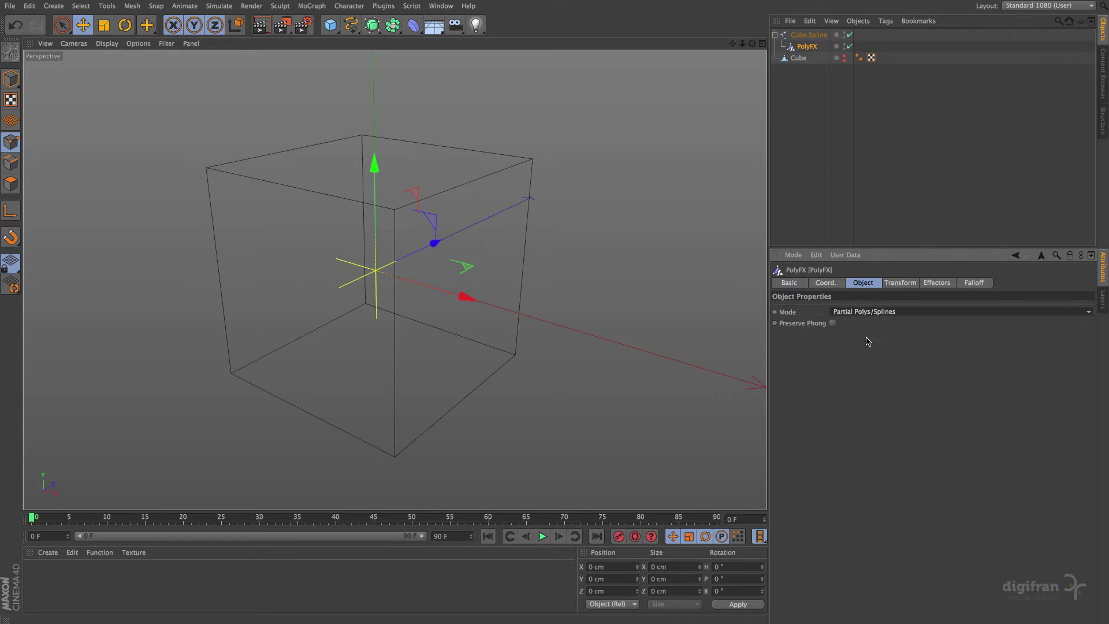
- Test PolyFX Transform P.X to split the outline into pieces, then reselect Cube.Spline
click(900, 283)
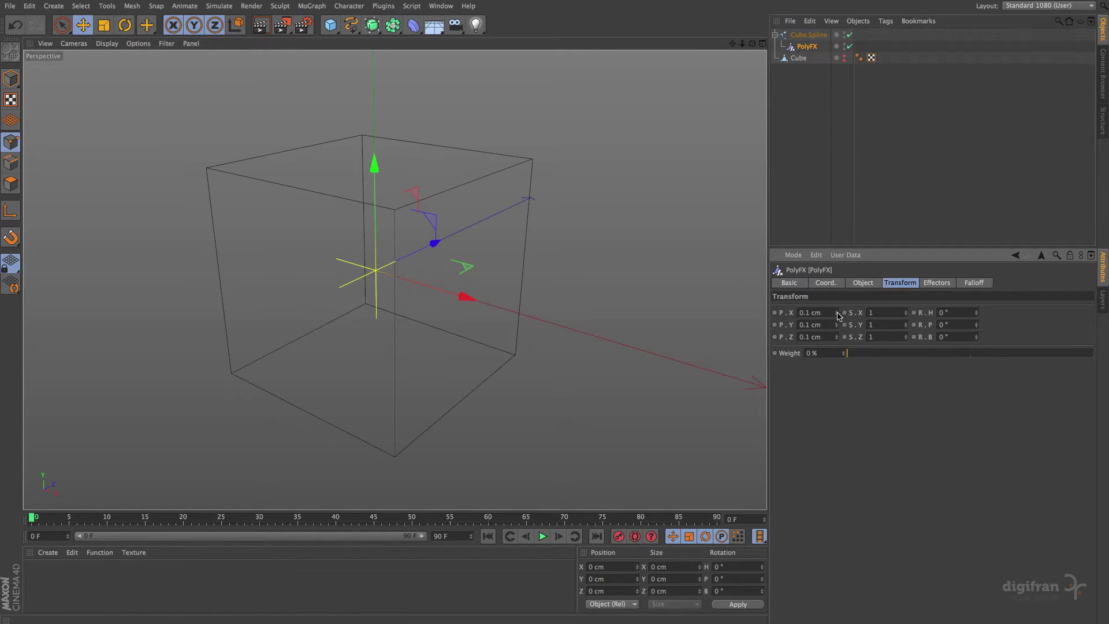
mouse_move(836, 312)
mouse_down()
mouse_move(836, 288)
mouse_move(836, 335)
mouse_up()
click(809, 35)
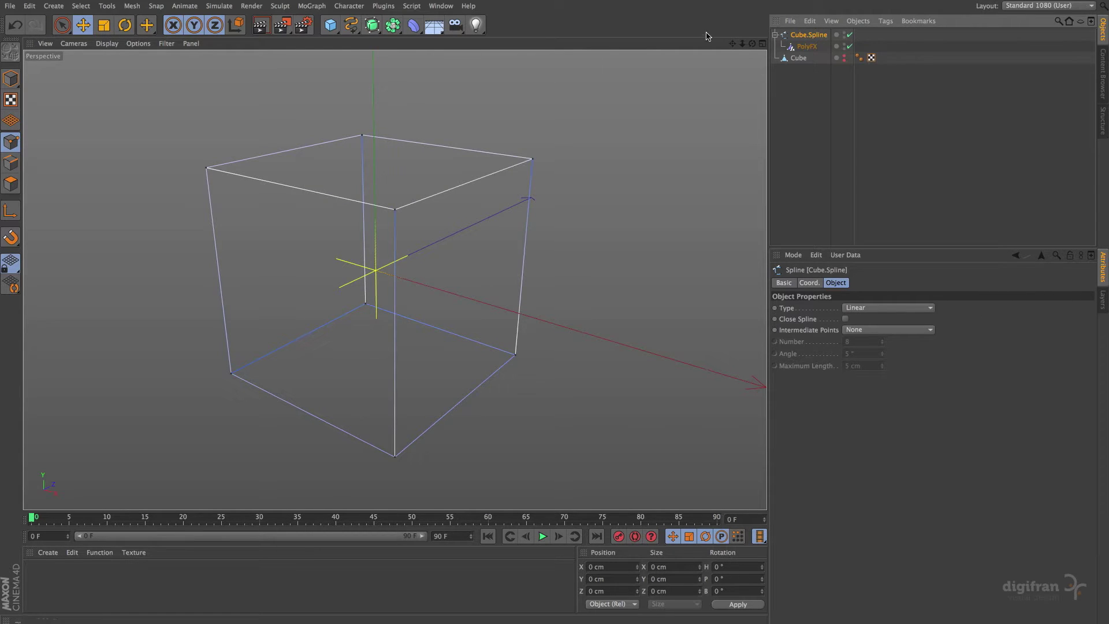
- Wrap Cube.Spline in a Connect object and add a Hair object to it
click(393, 26)
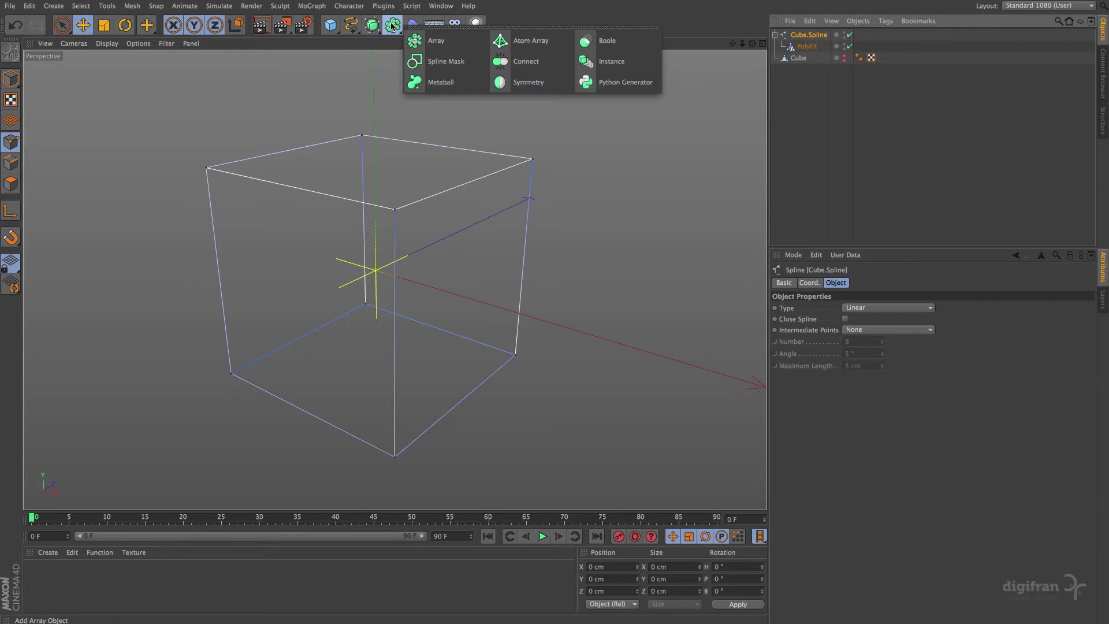
alt+click(534, 68)
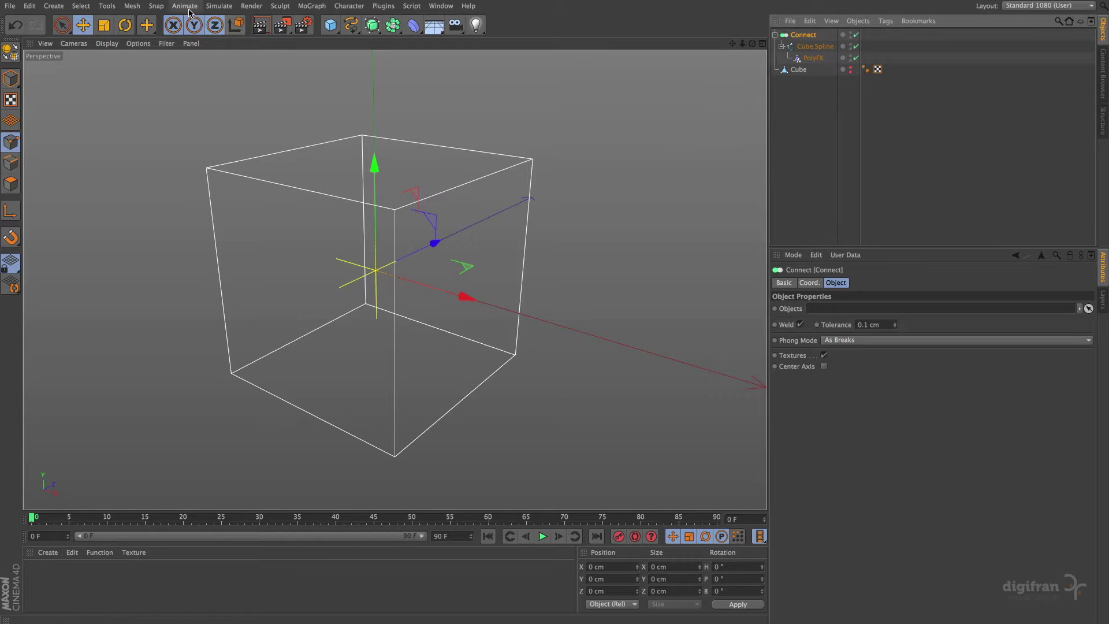
click(223, 8)
mouse_move(227, 80)
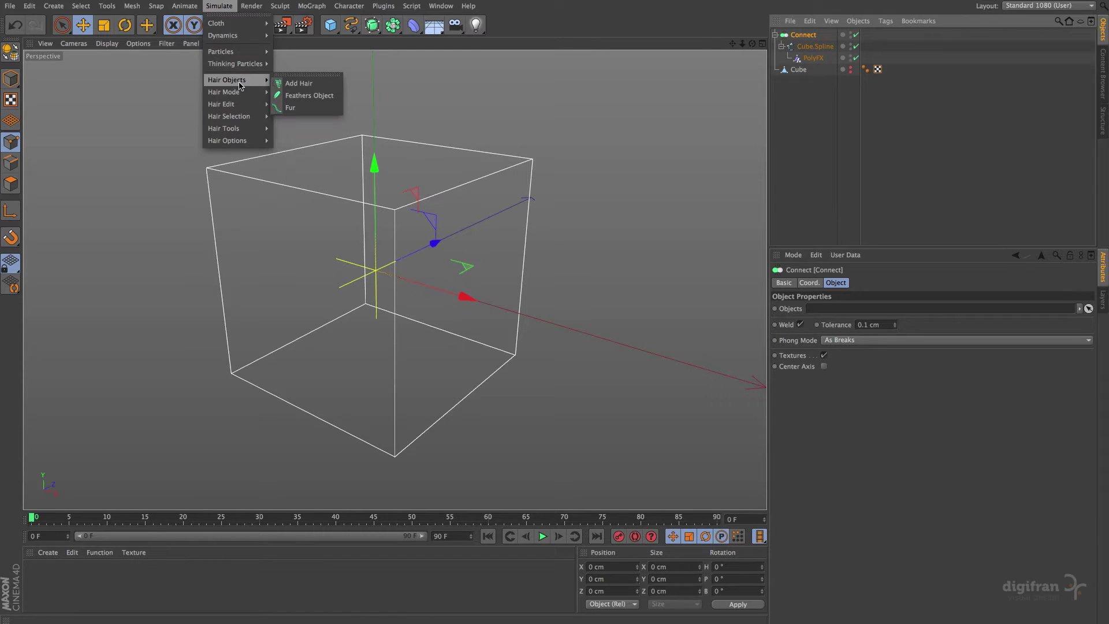
click(290, 85)
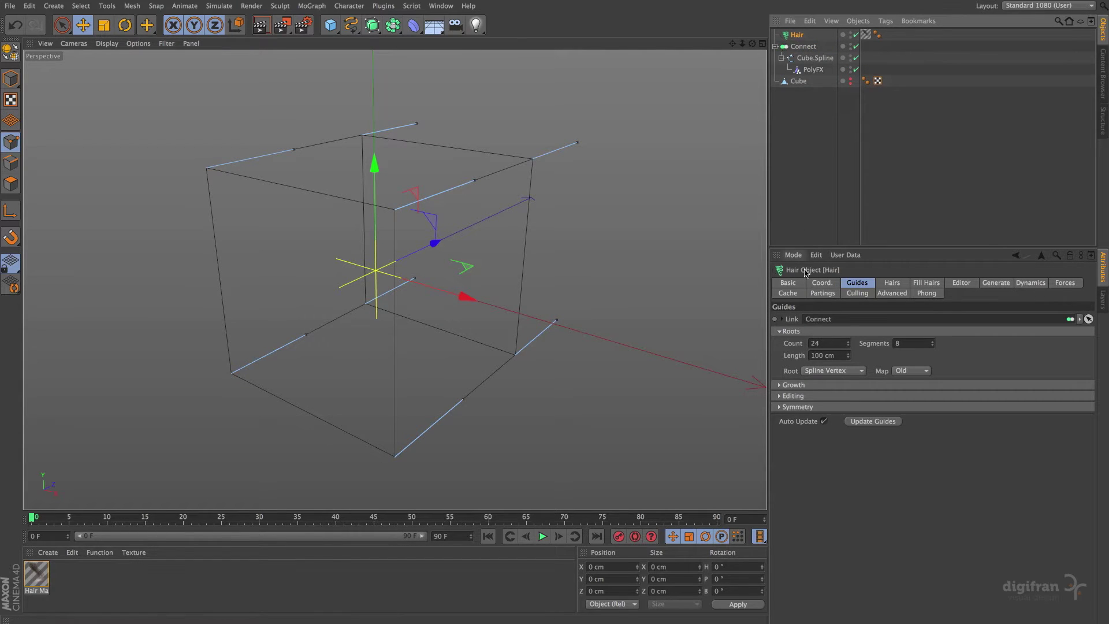
- Set the hair Root to Spline Guides, giving 12 guides along the cube edges
click(823, 372)
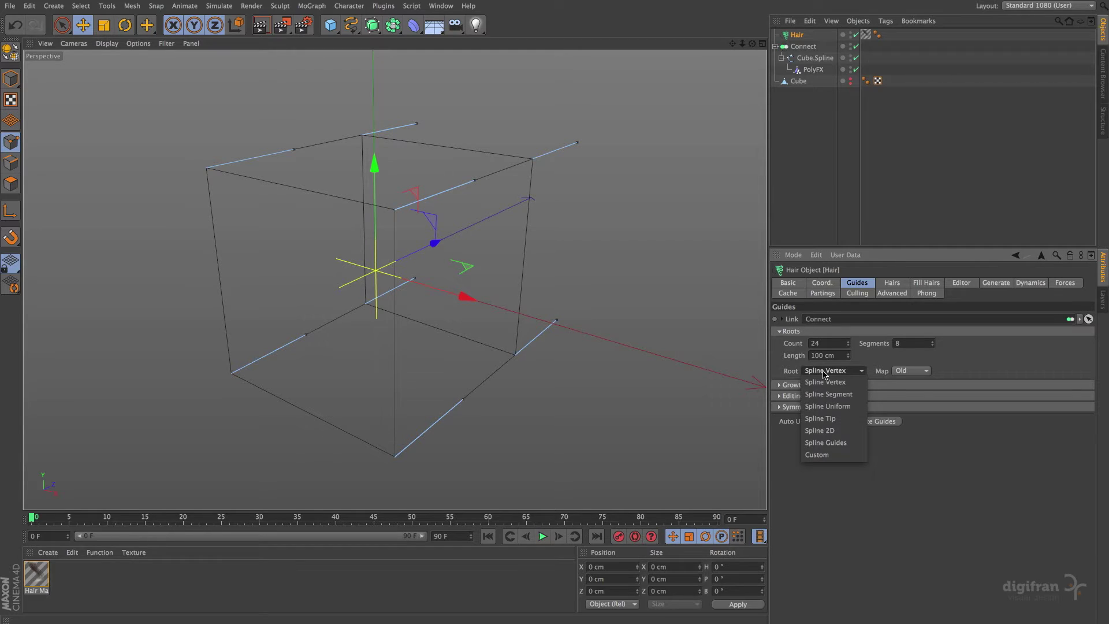
click(828, 444)
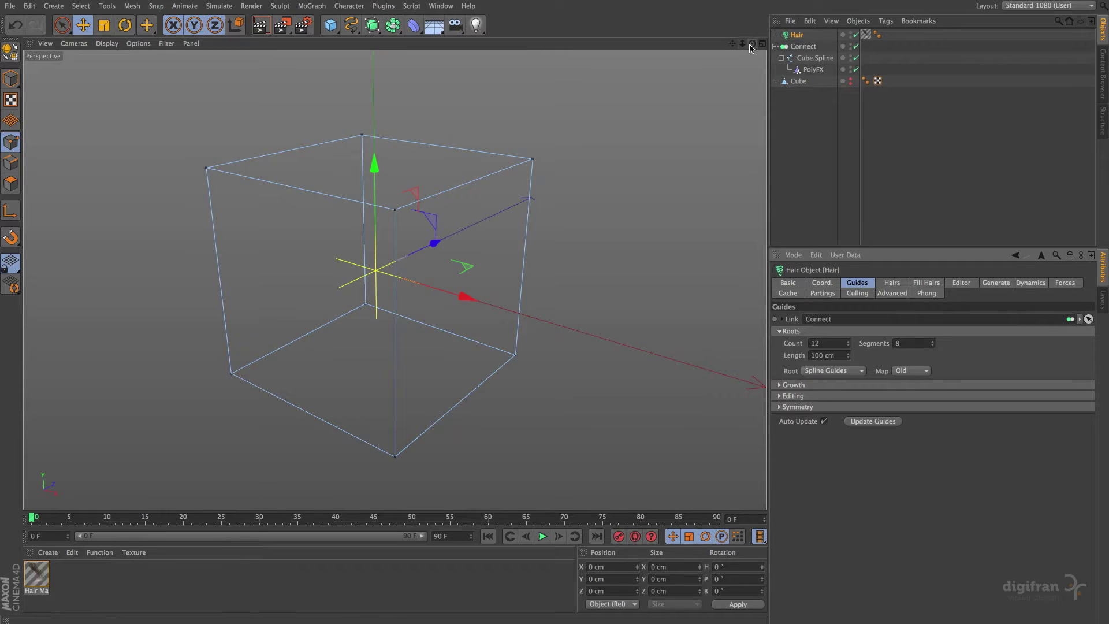
drag(751, 46, 716, 55)
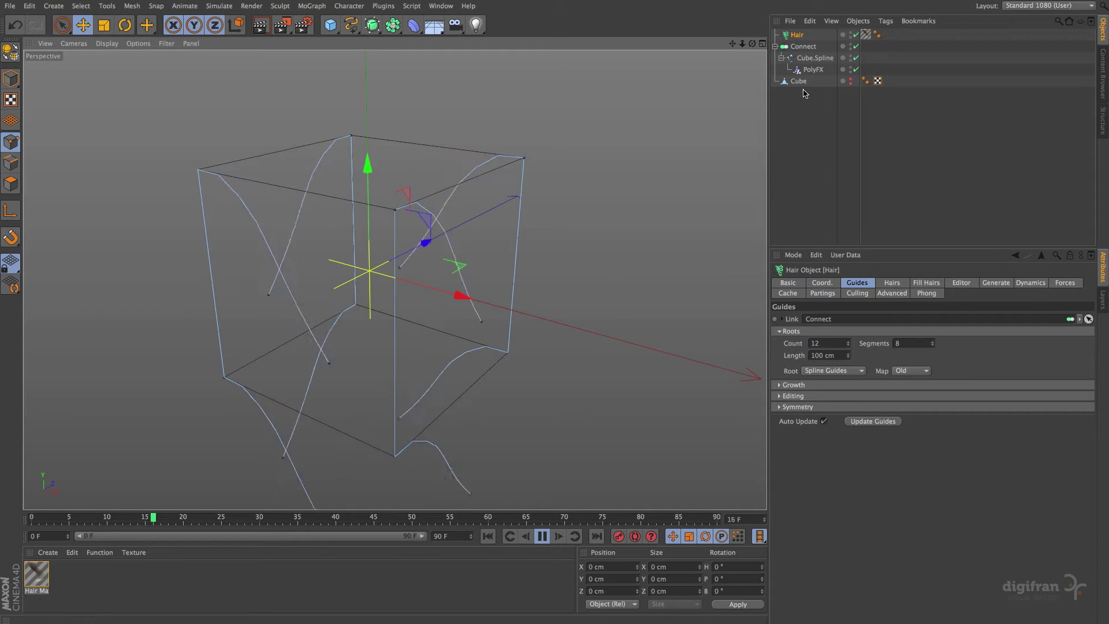
- Set Cube.Spline's intermediate points to Subdivided
click(814, 58)
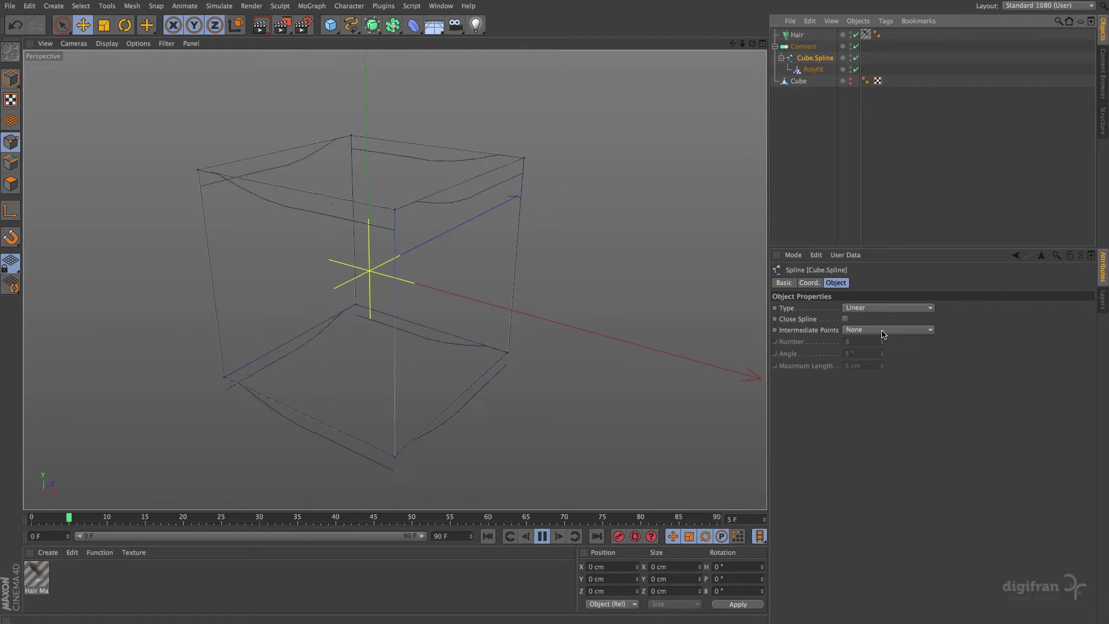
click(855, 330)
click(881, 391)
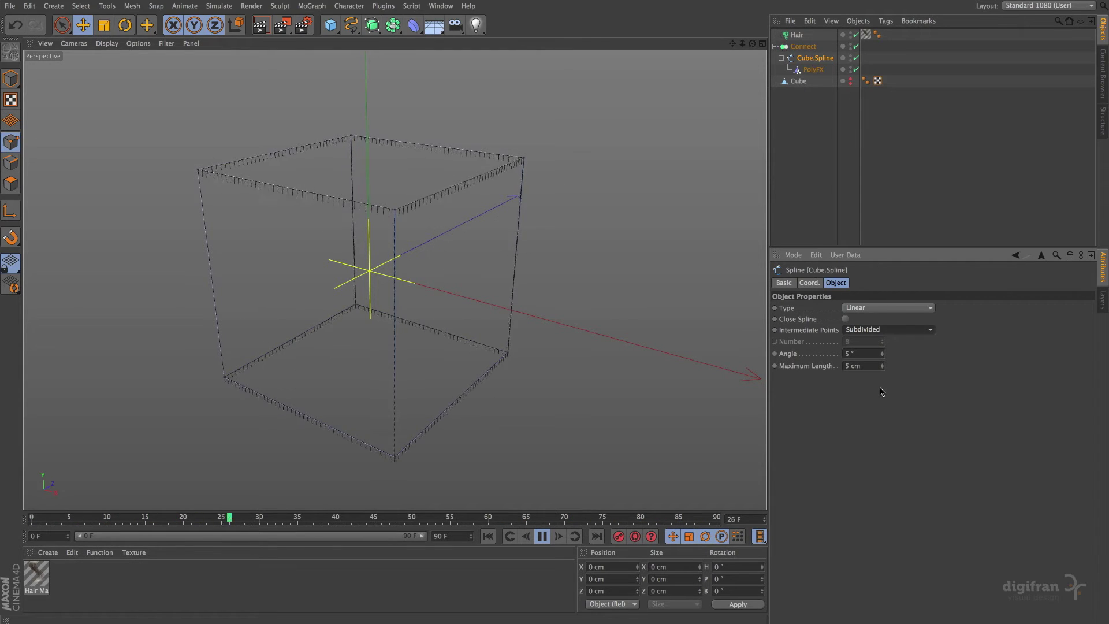
- Try Maximum Length values 10 and 50, settling on 100 cm for 24 hair guides
click(867, 365)
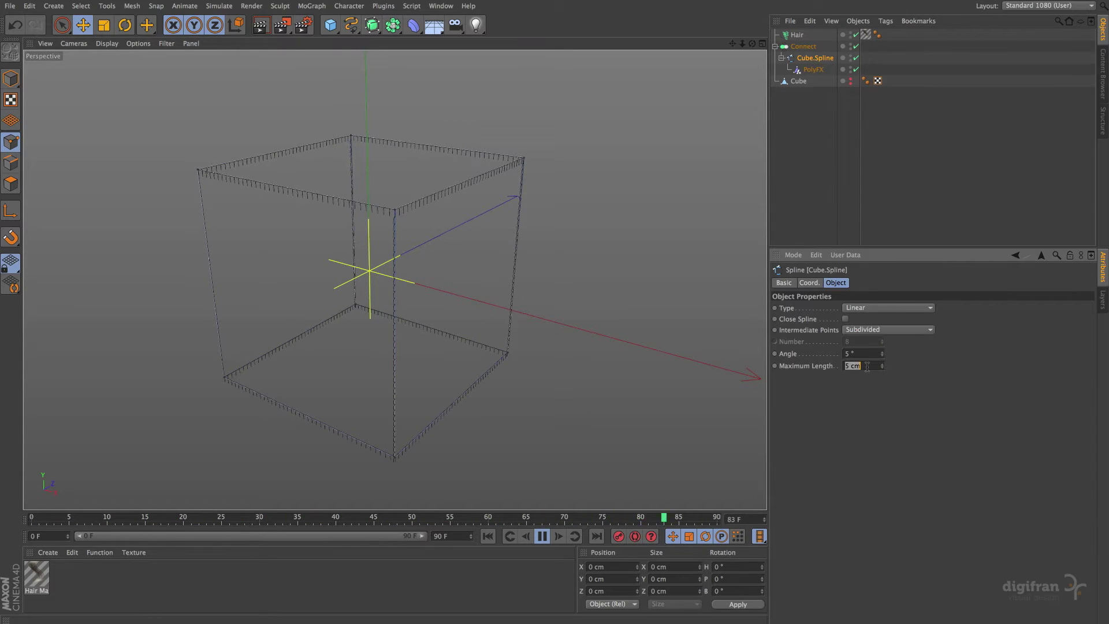
text(10)
key(Return)
click(867, 366)
text(5)
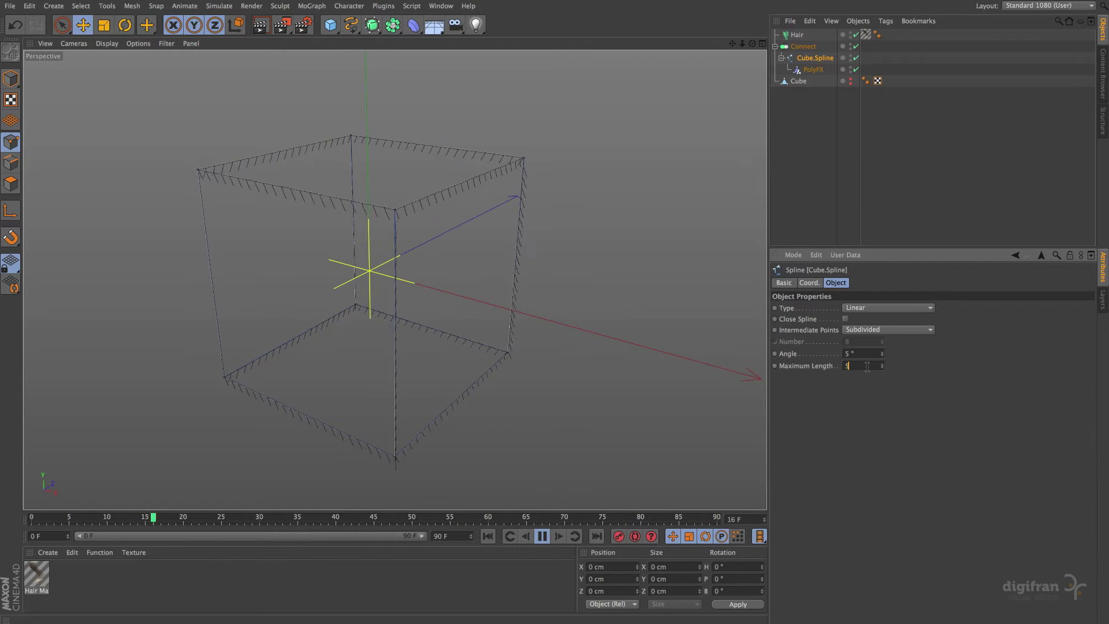
text(0)
key(Return)
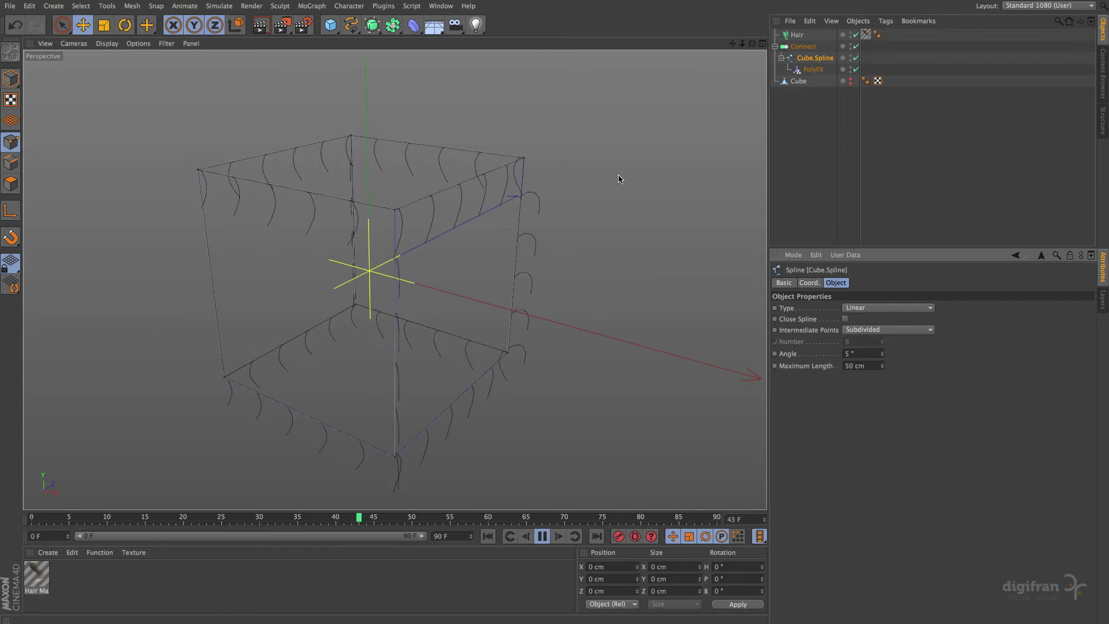
double_click(863, 366)
text(1)
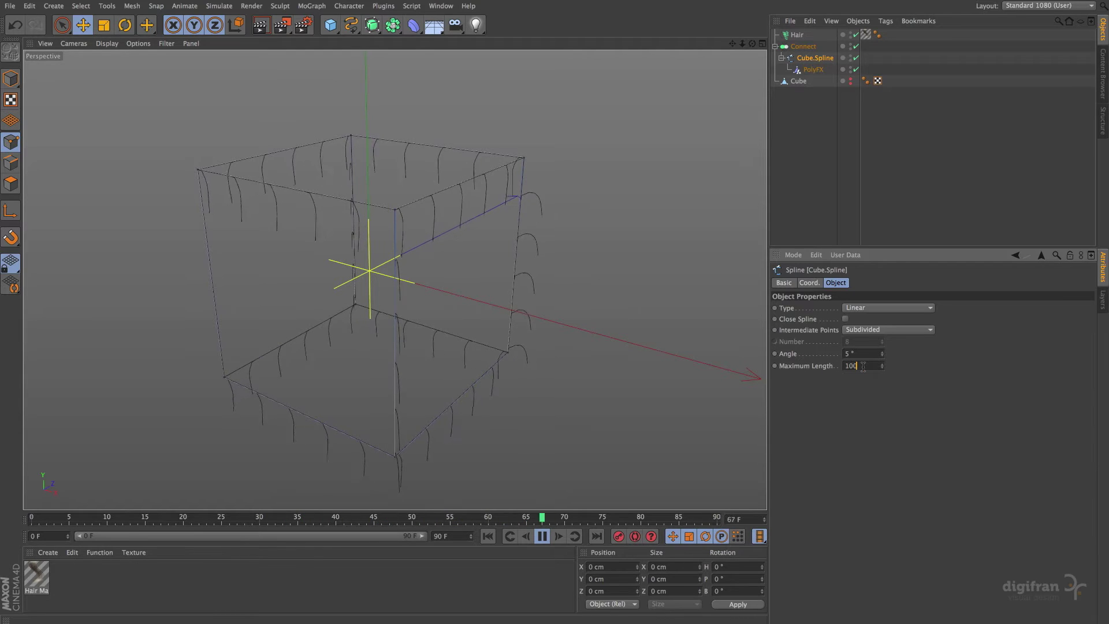
text(00)
key(Return)
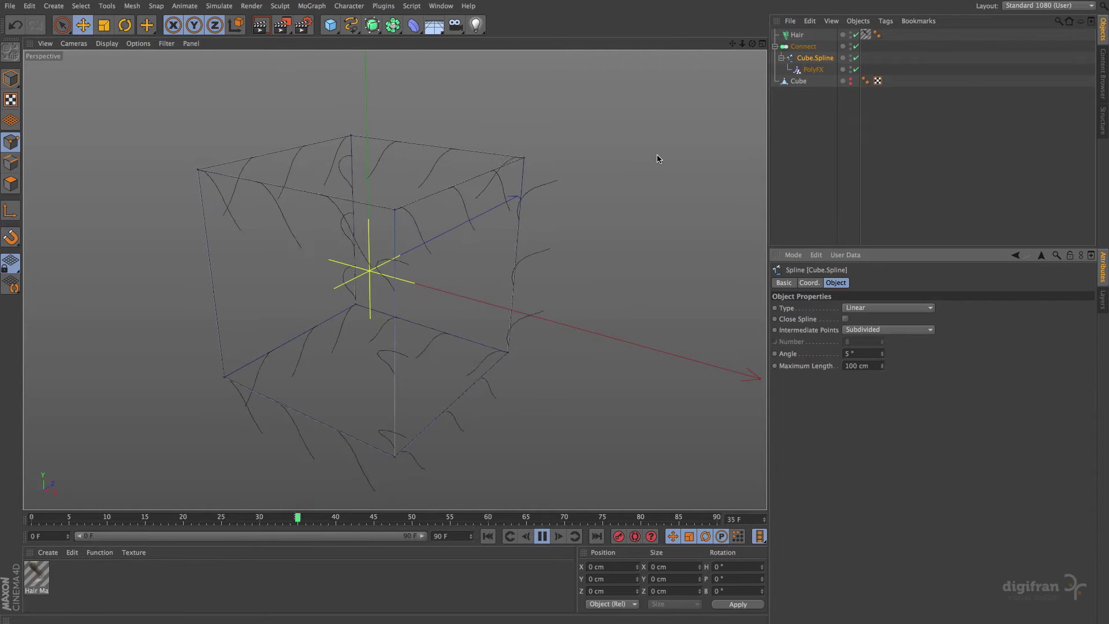
click(795, 35)
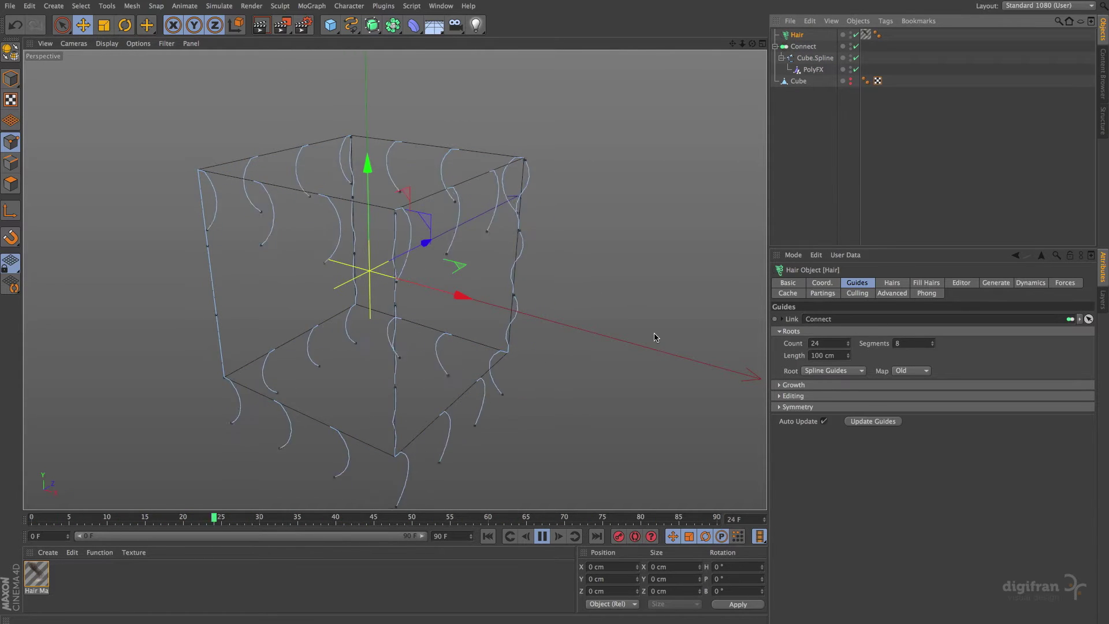
- Rewind, set hair guide Segments to 4 for 36 guides, and replay the animation
click(542, 537)
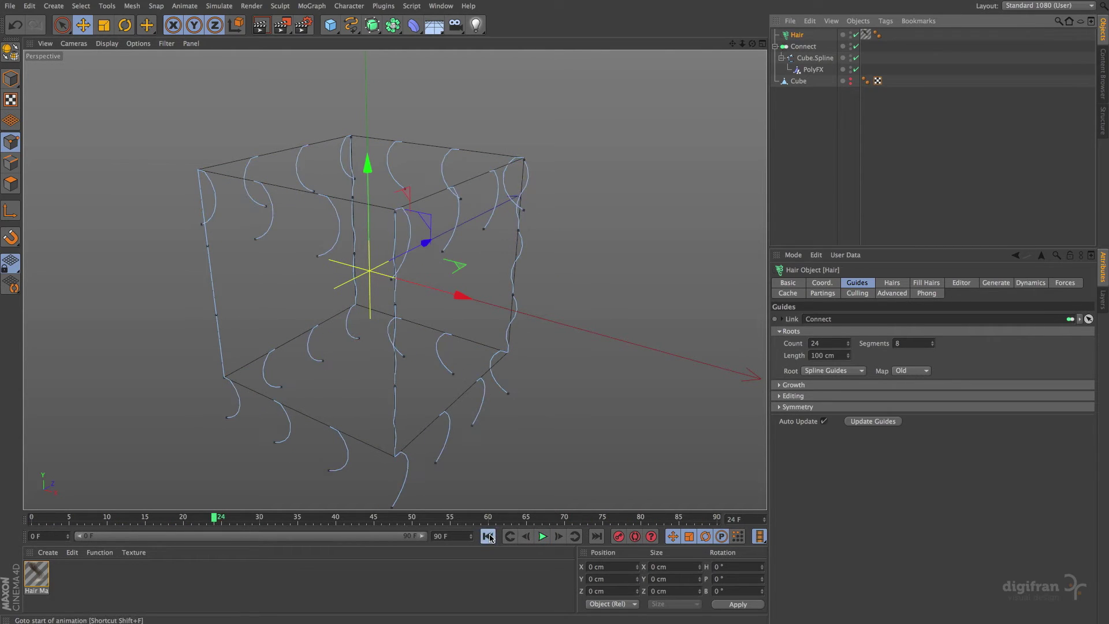
click(488, 536)
double_click(910, 343)
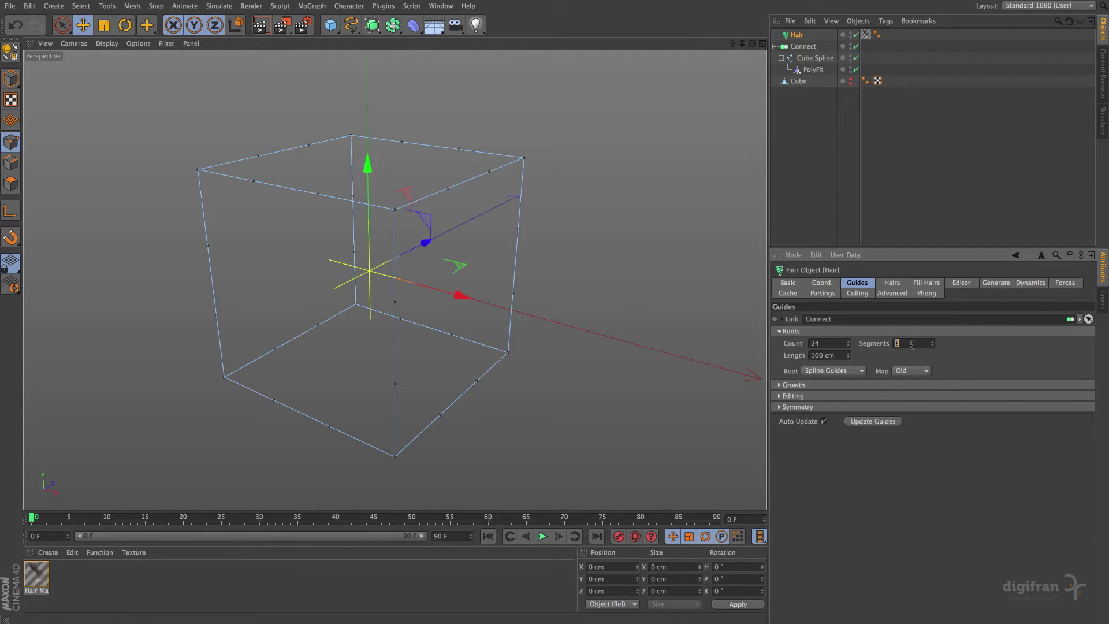
text(4)
key(Return)
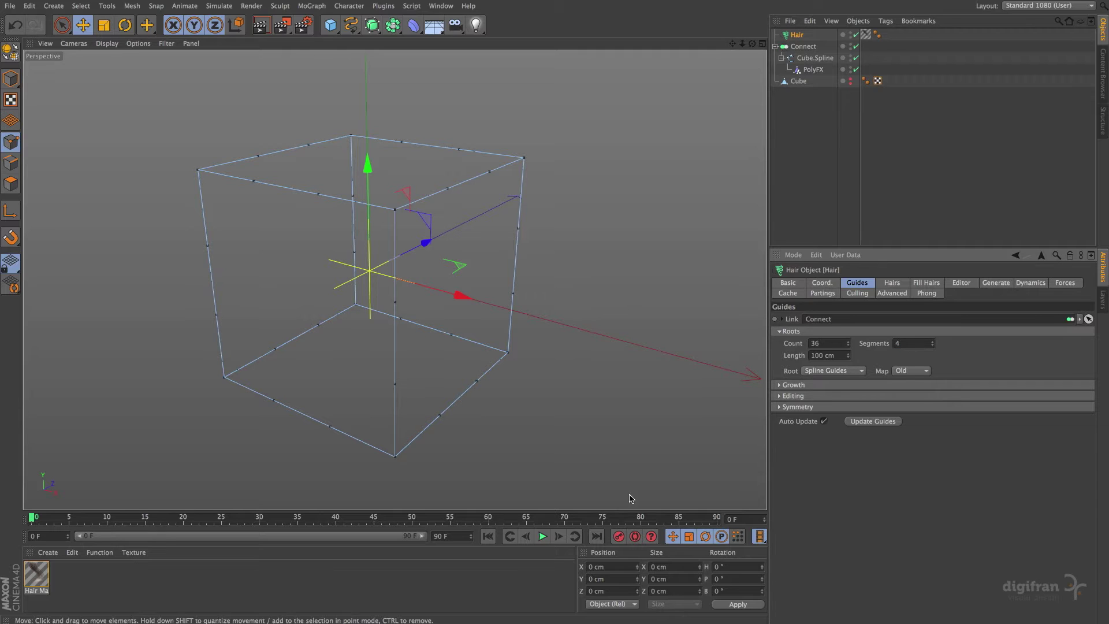
click(543, 536)
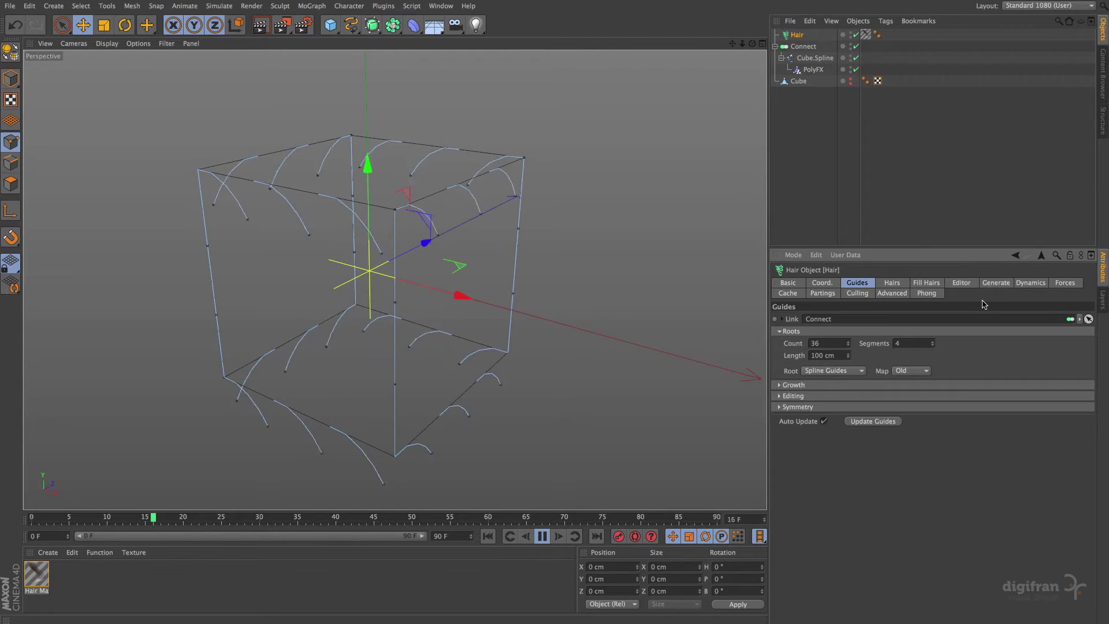
- In the hair Dynamics properties, turn off Fixed Roots and set Hold Roots to 0 %
click(1031, 283)
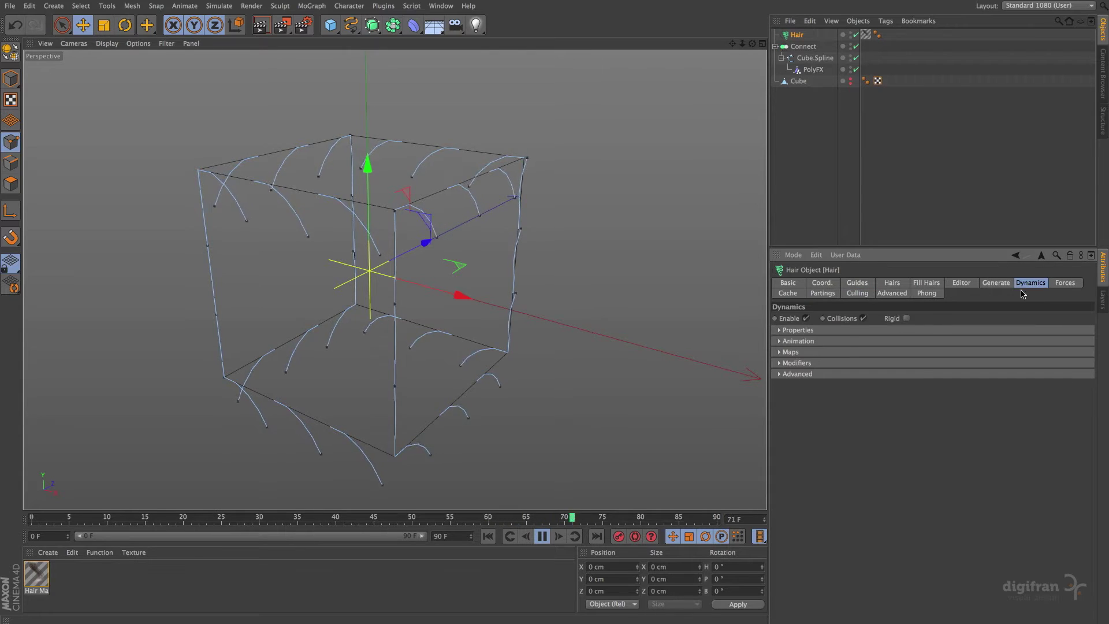
click(779, 330)
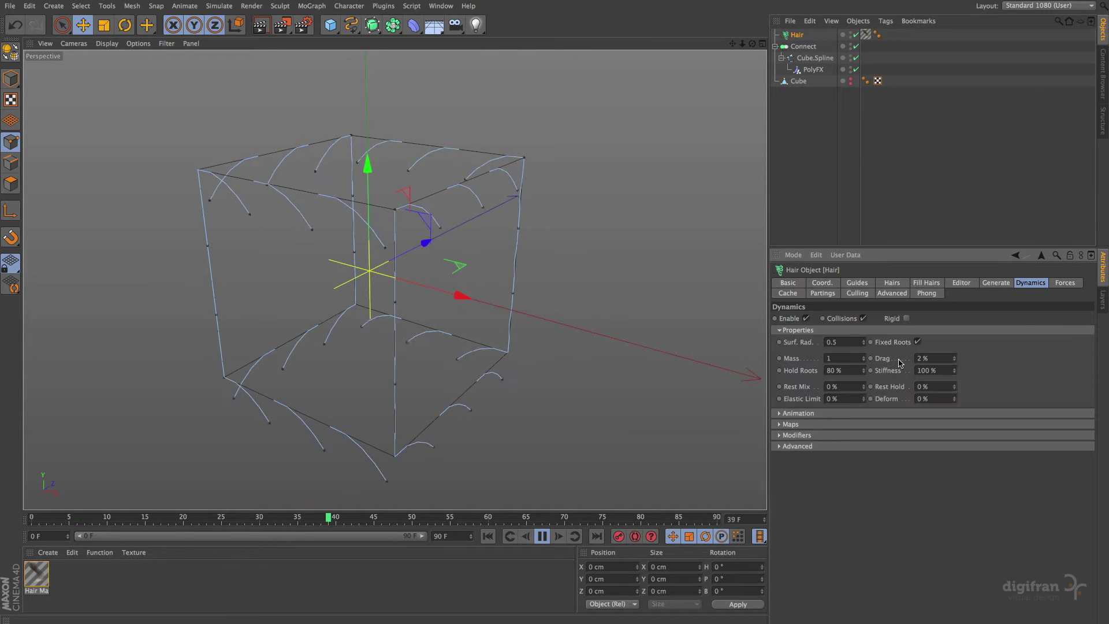
click(917, 343)
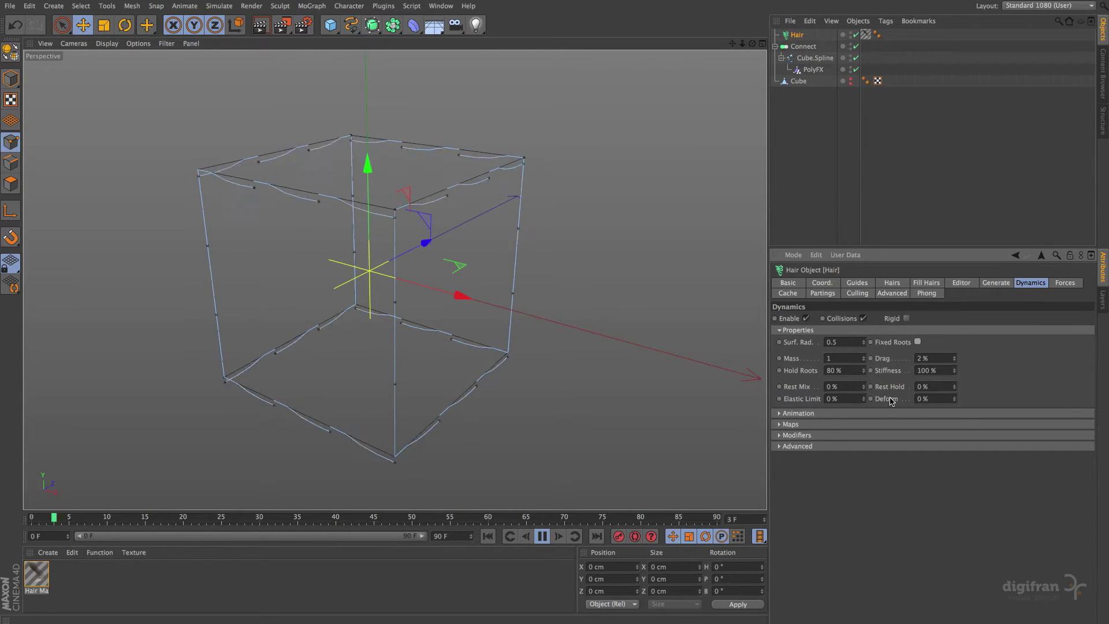
click(837, 370)
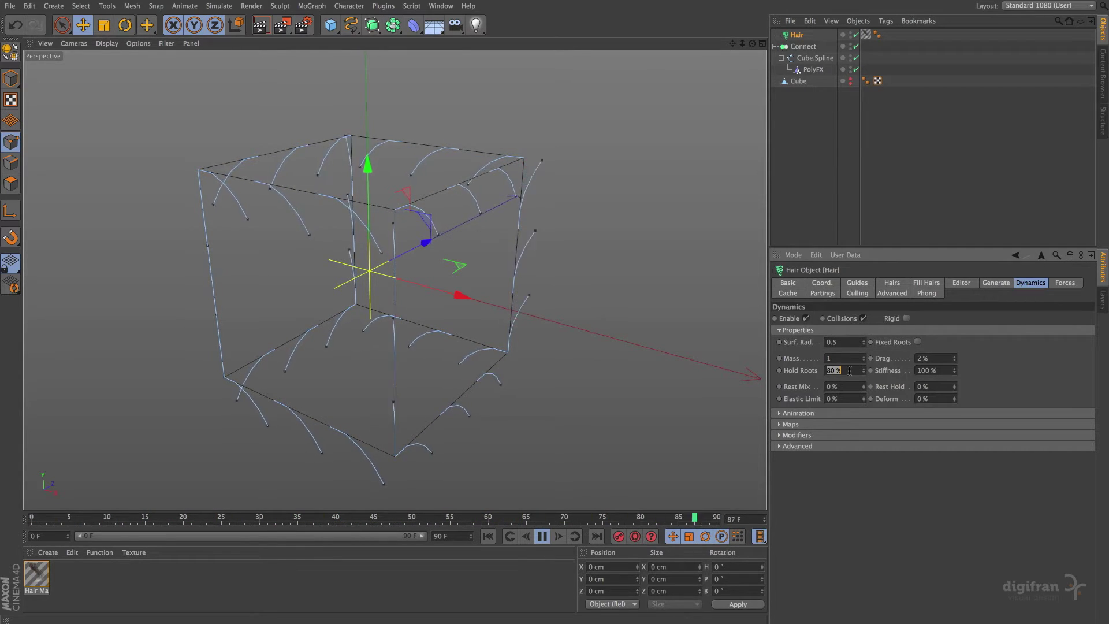
text(0)
key(Return)
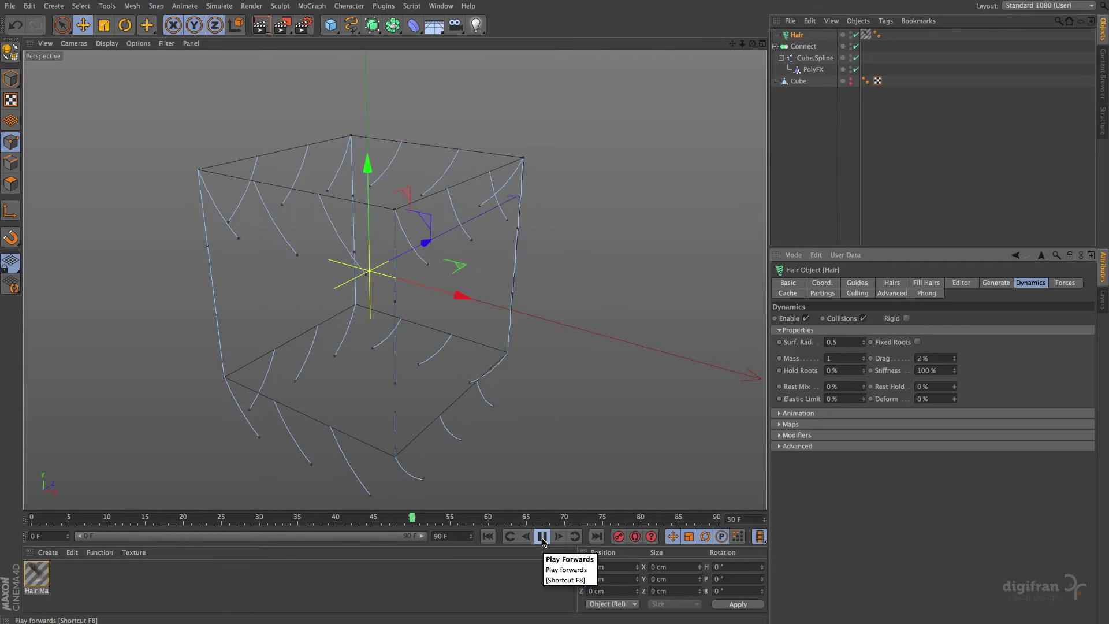
click(543, 537)
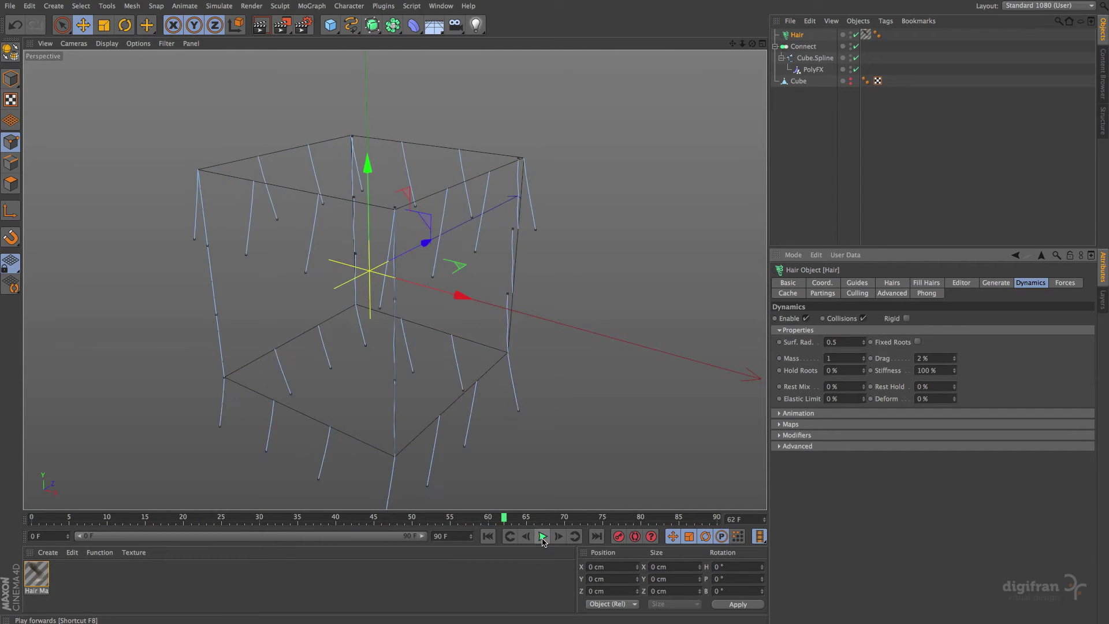
click(488, 537)
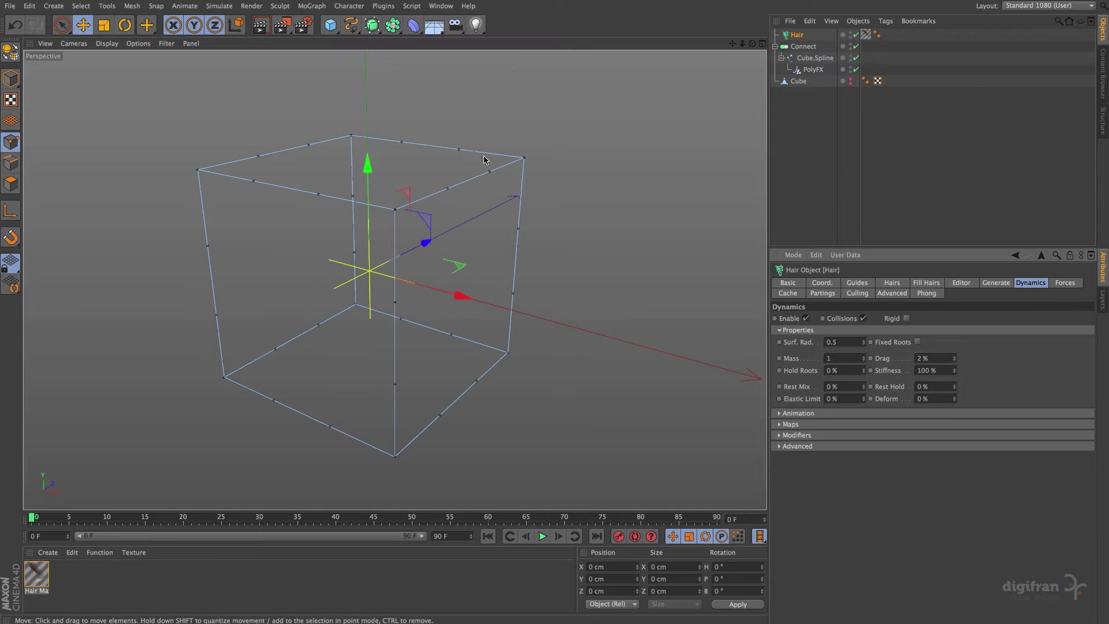
- Delete the Connect object with its spline children, then replay the Hair simulation
click(802, 47)
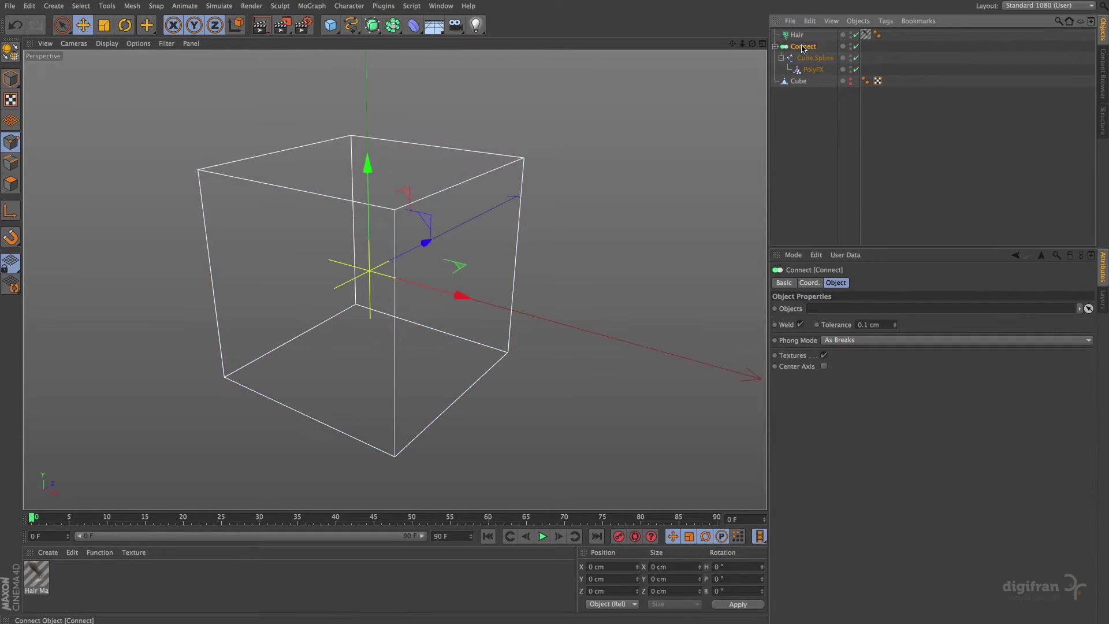
key(Delete)
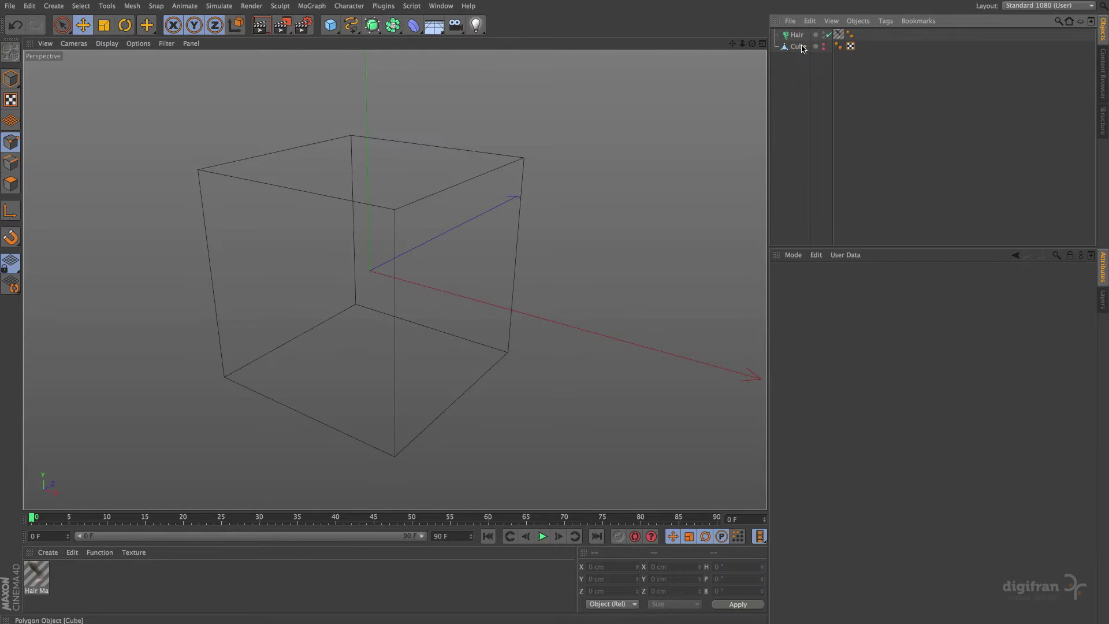
click(801, 35)
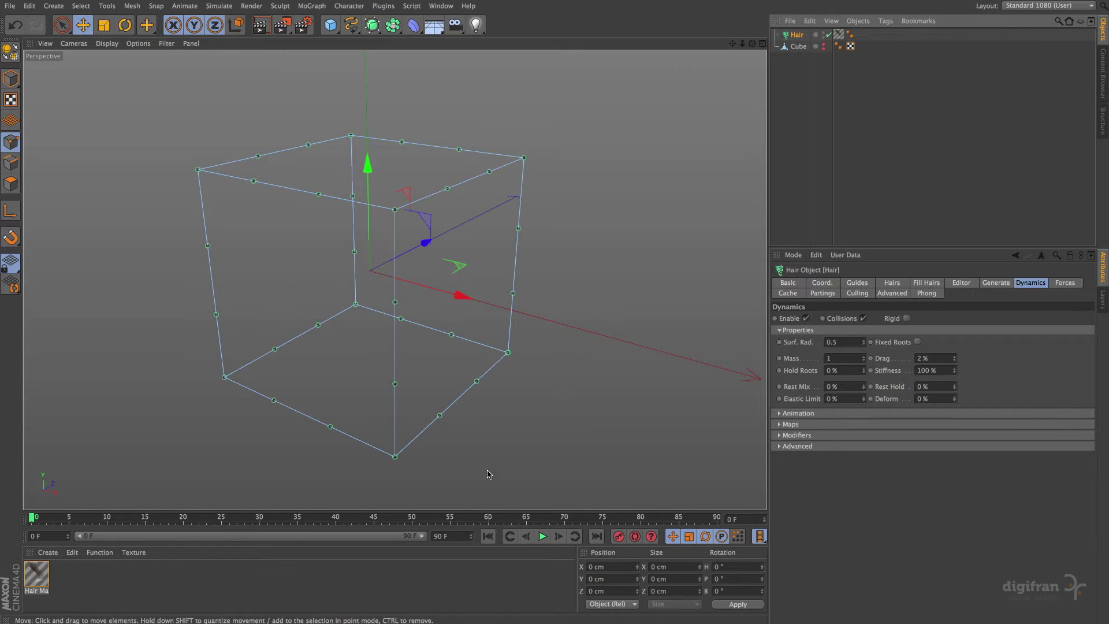
click(542, 537)
click(488, 537)
- Add a Sphere, scale it to about 154 %, and move it down below the cube
click(331, 25)
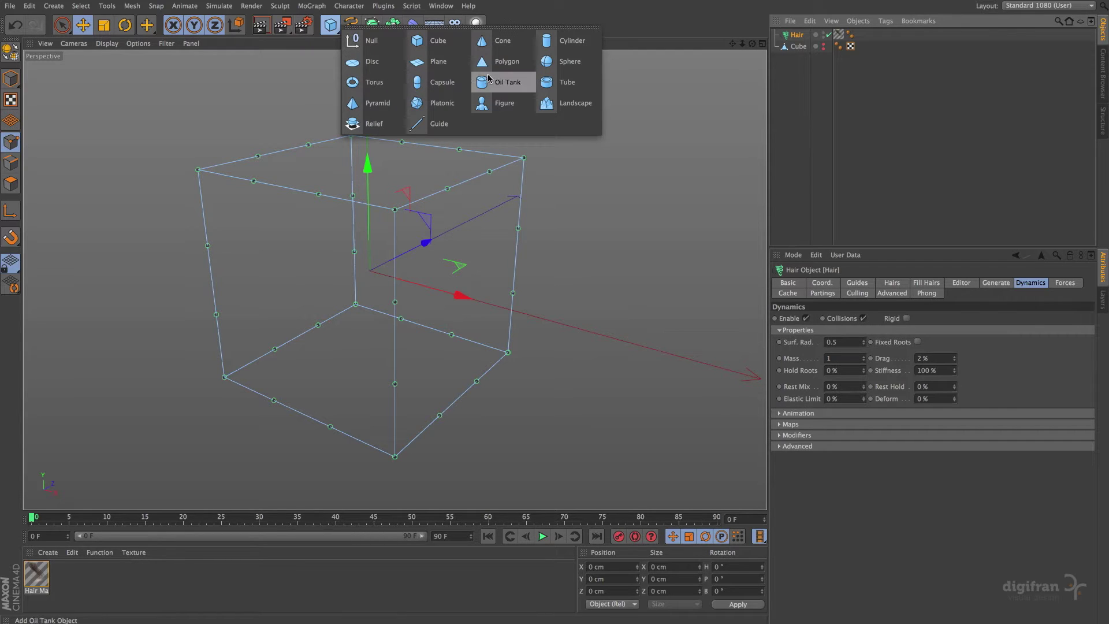
click(549, 68)
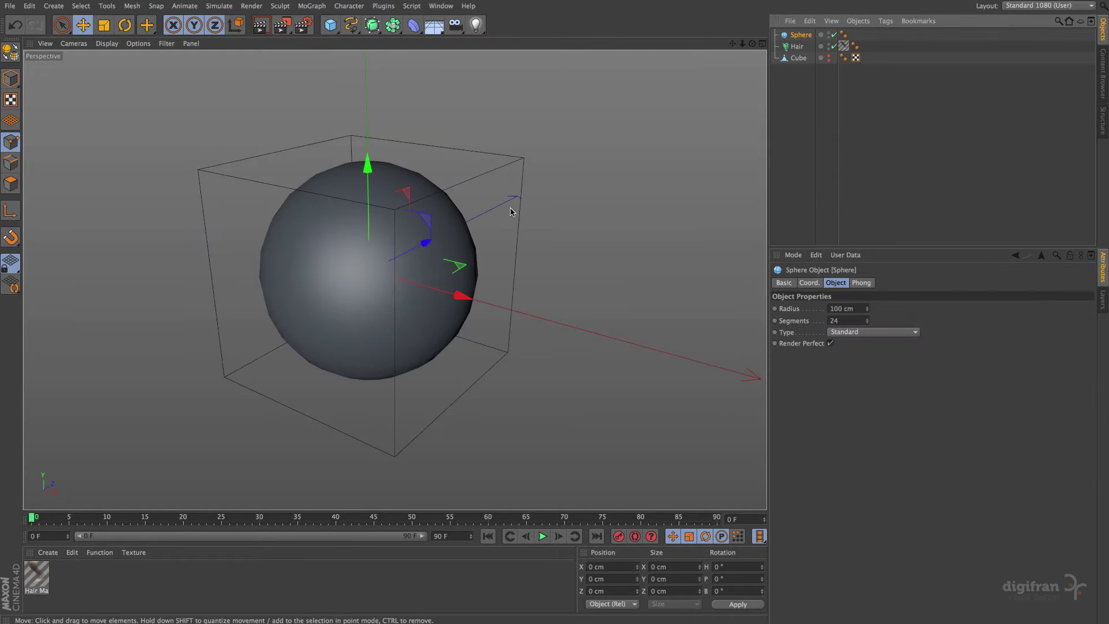
drag(477, 297, 532, 315)
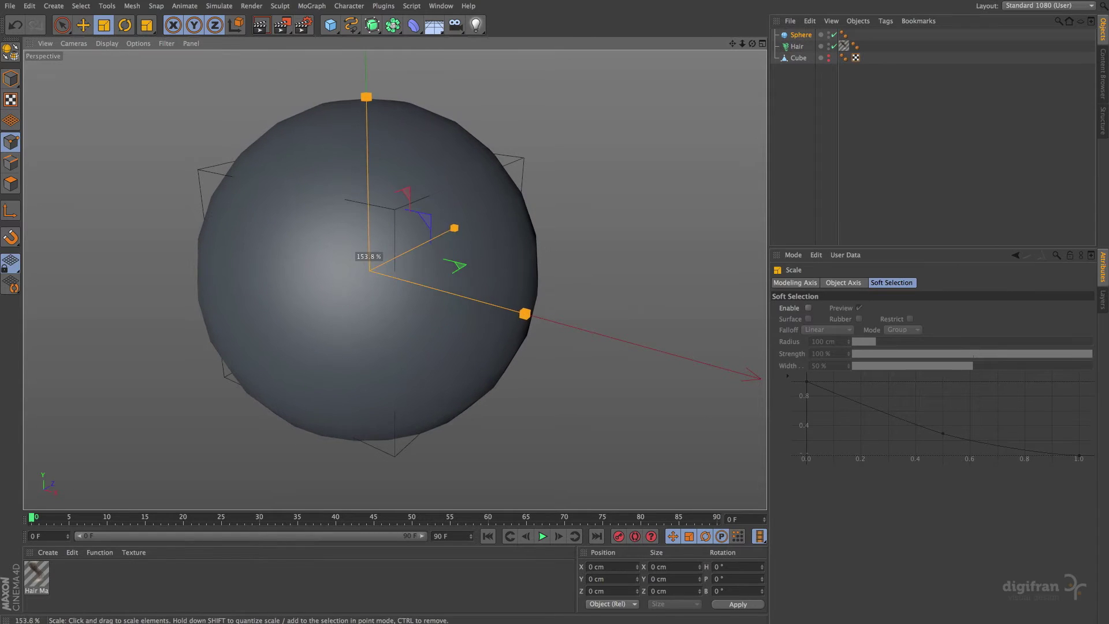
drag(368, 167, 371, 456)
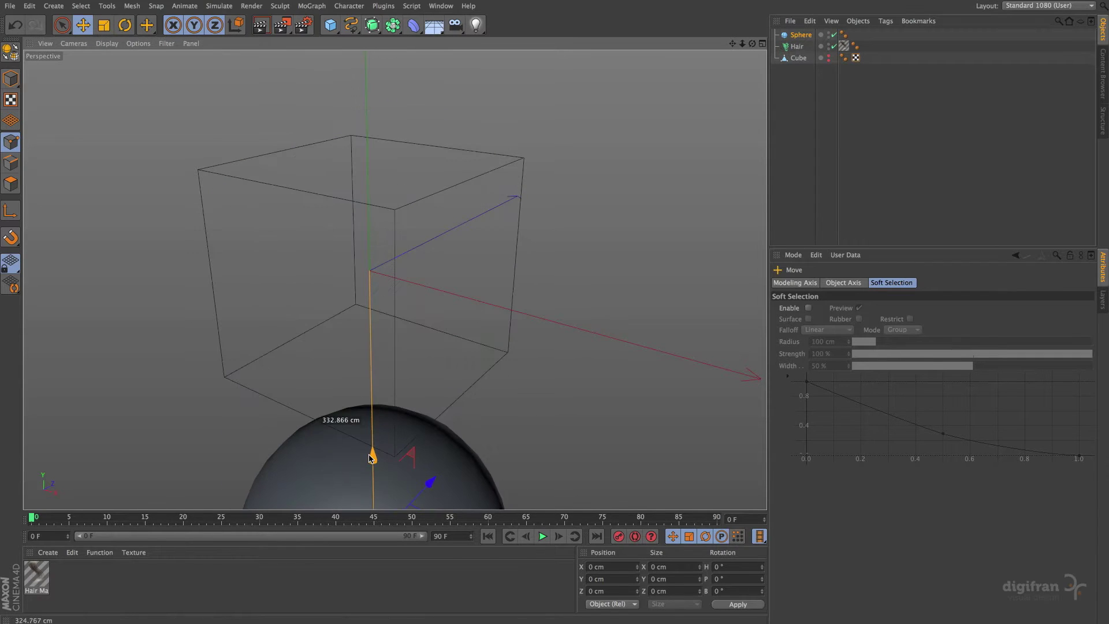
- Tag the sphere so the hair collides with it, and play the simulation
right_click(810, 37)
mouse_move(838, 81)
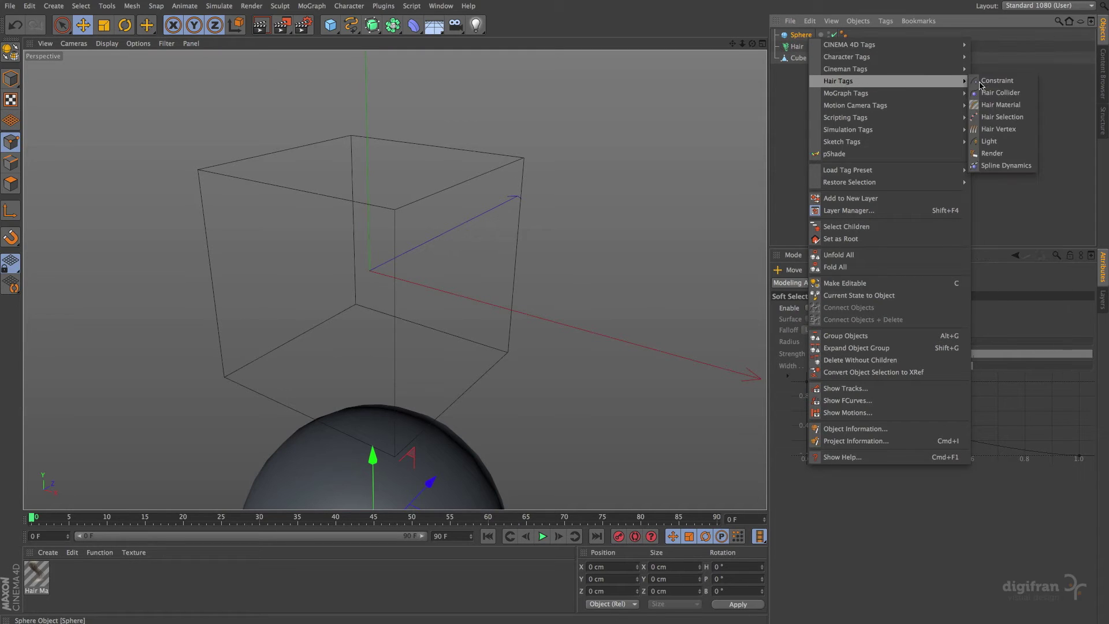
click(1012, 94)
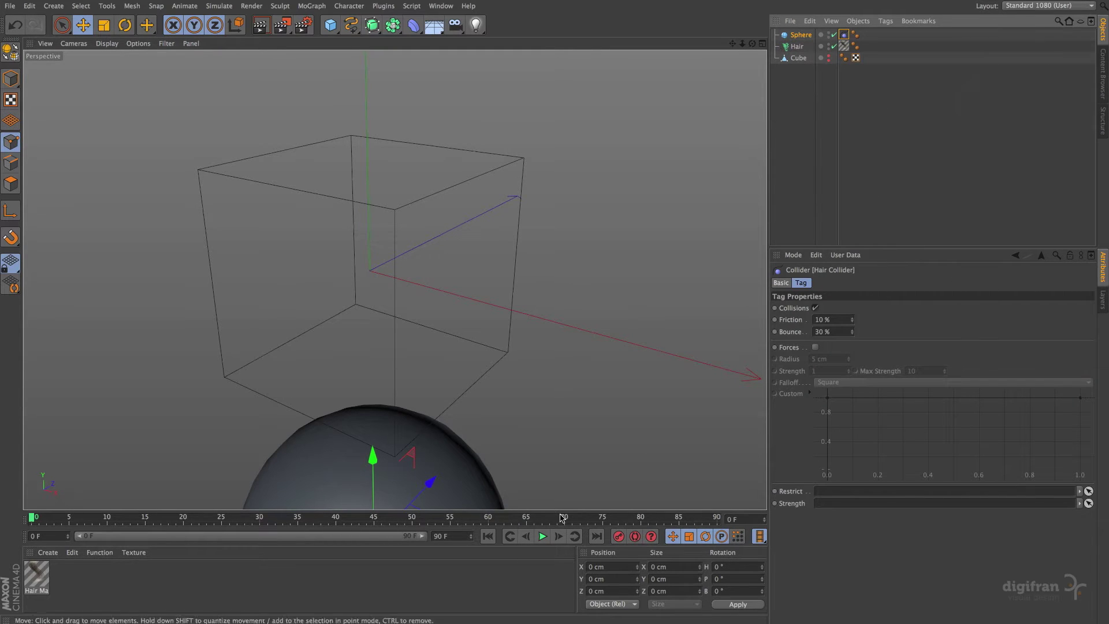
click(543, 537)
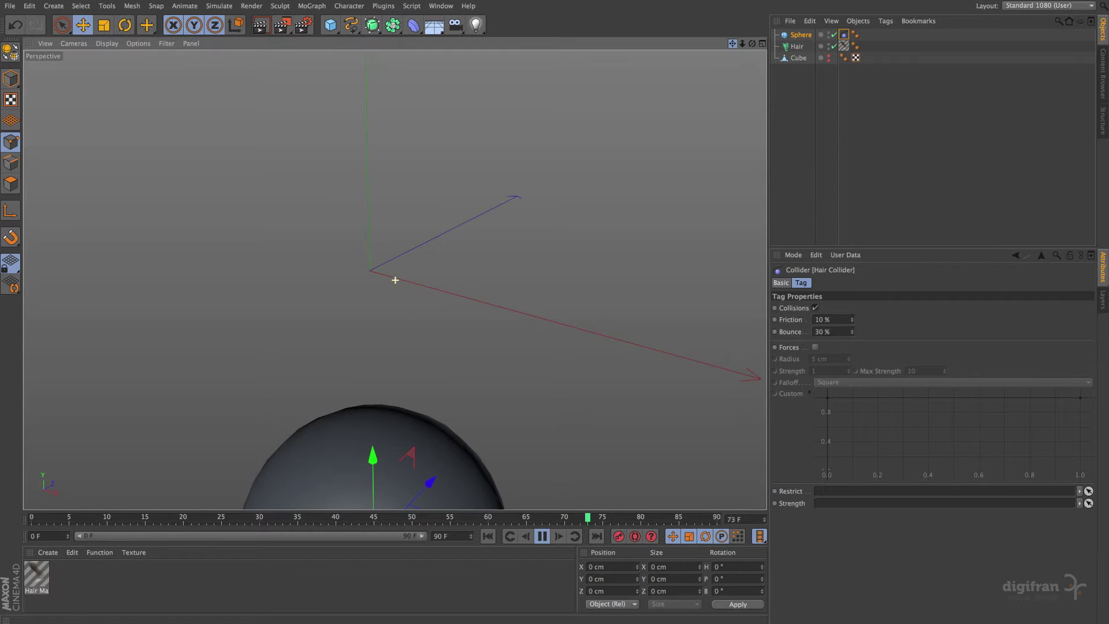
drag(742, 44, 754, 53)
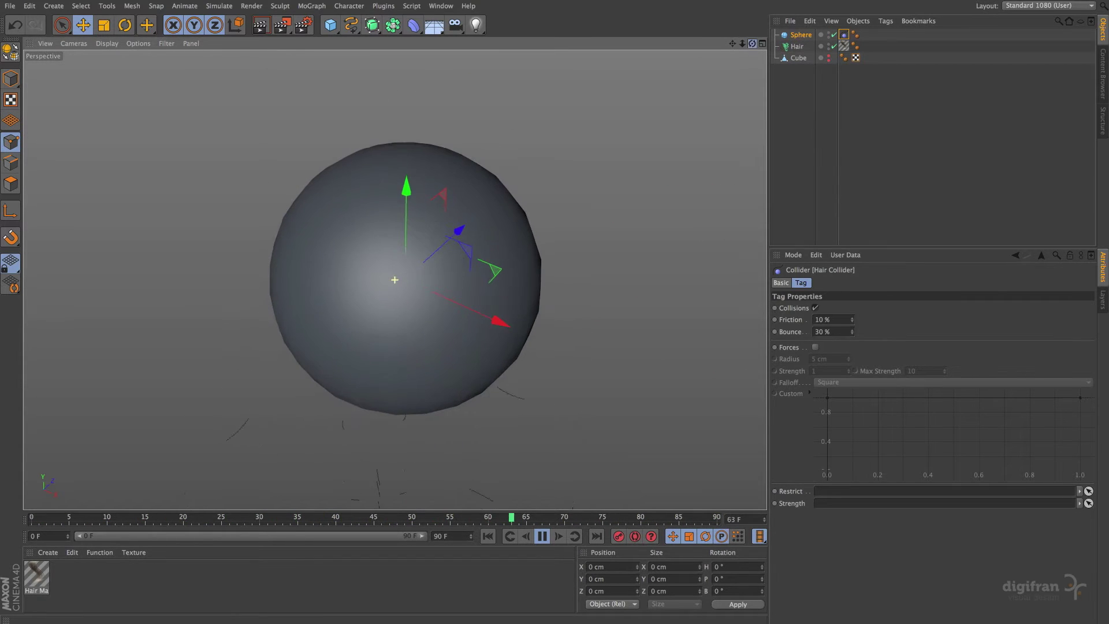
- Select the sphere with the Scale tool and reframe the view around it
click(798, 36)
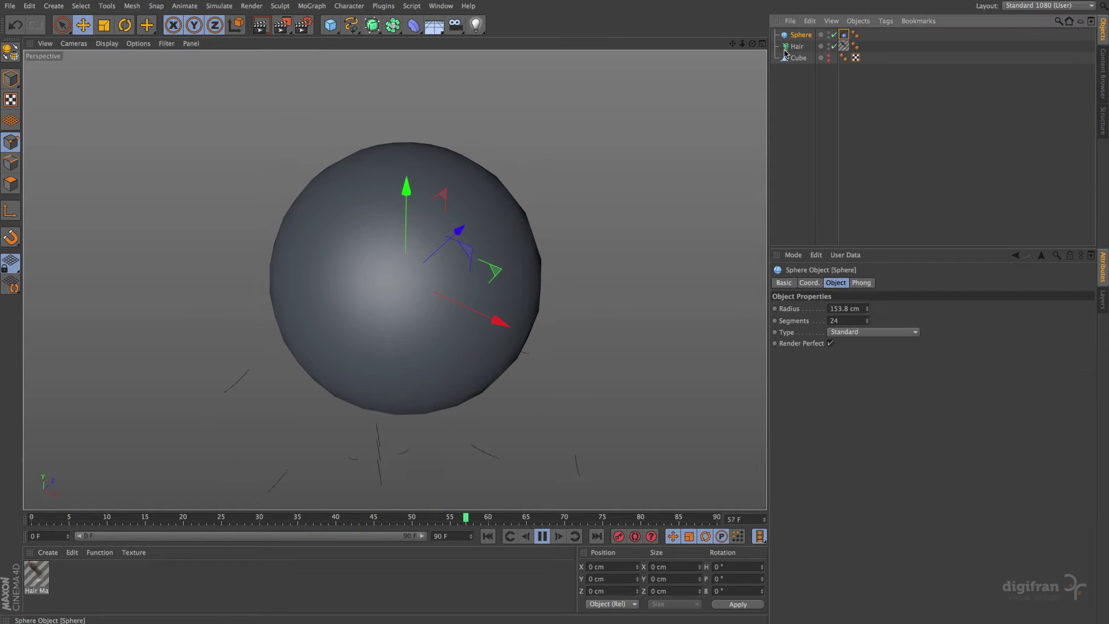
key(t)
scroll(391, 307, up, 2)
scroll(468, 291, up, 2)
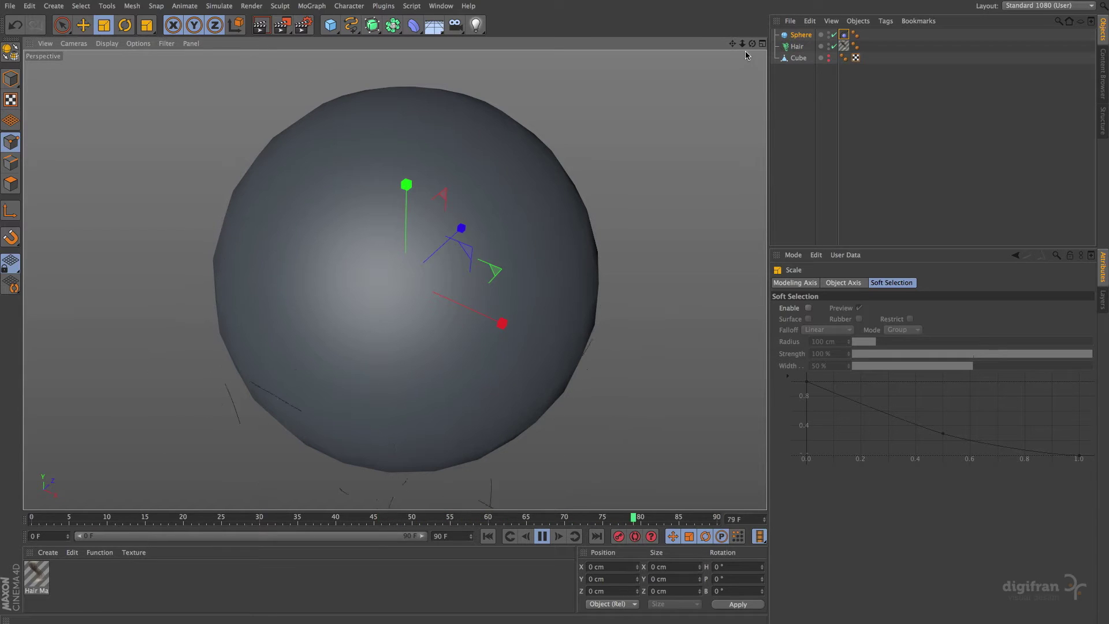
alt+middle_drag(391, 280, 395, 319)
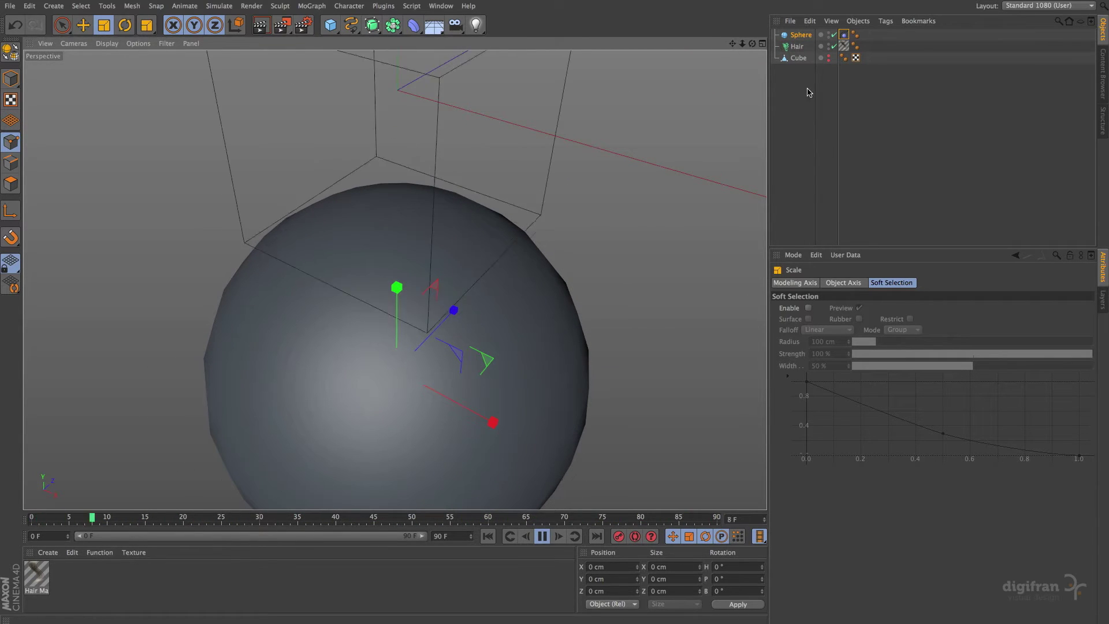
- Stop and rewind the simulation, then render the view to check the hair
click(595, 399)
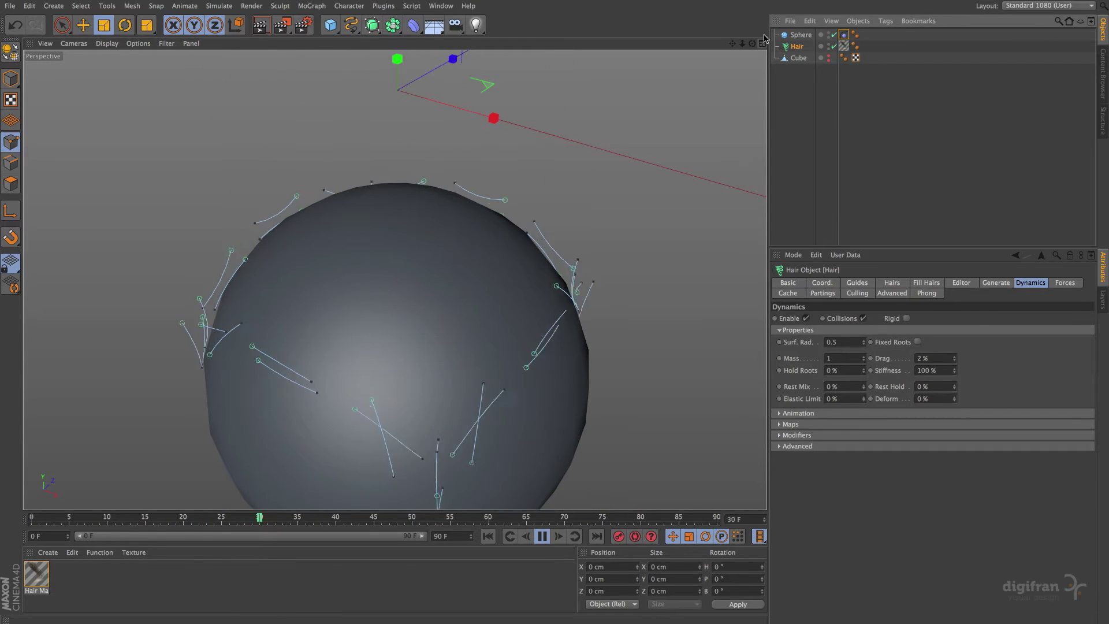
drag(732, 43, 732, 94)
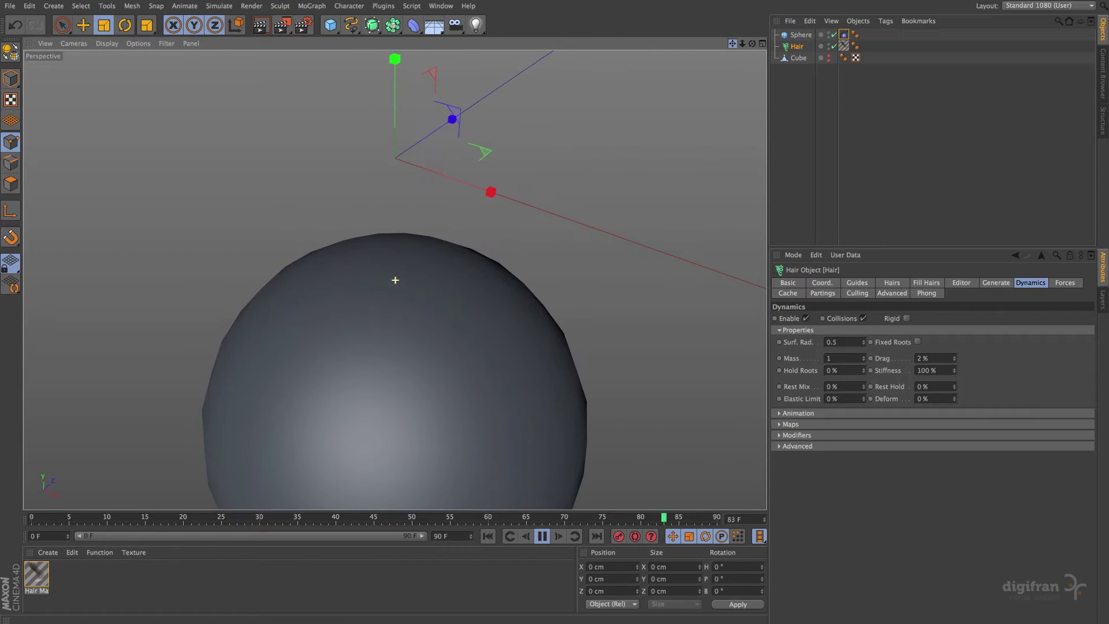
click(543, 540)
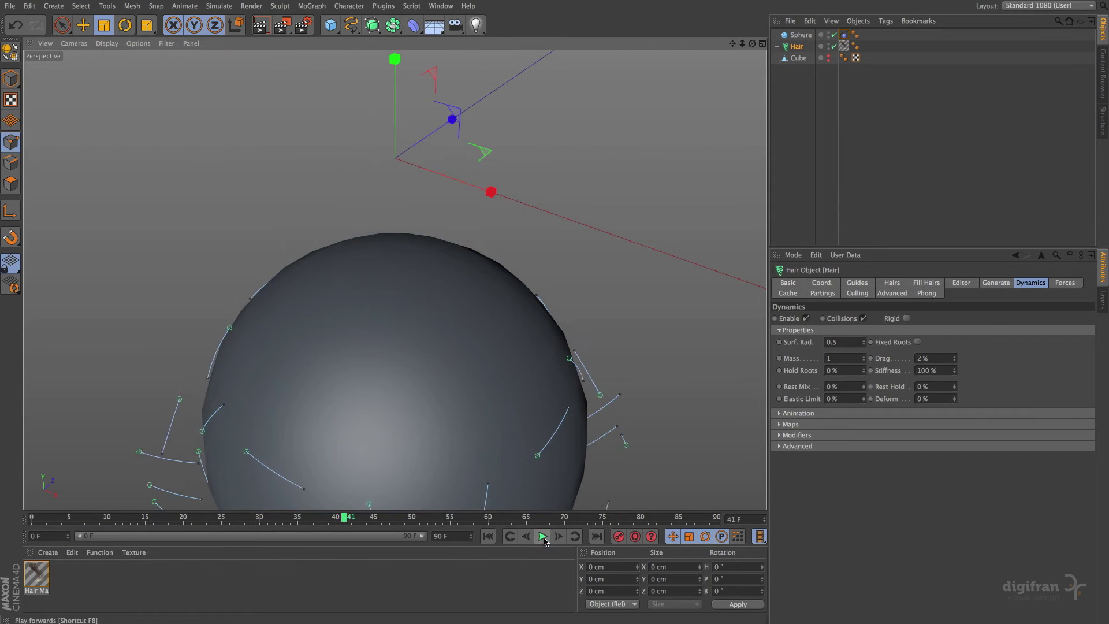
click(489, 537)
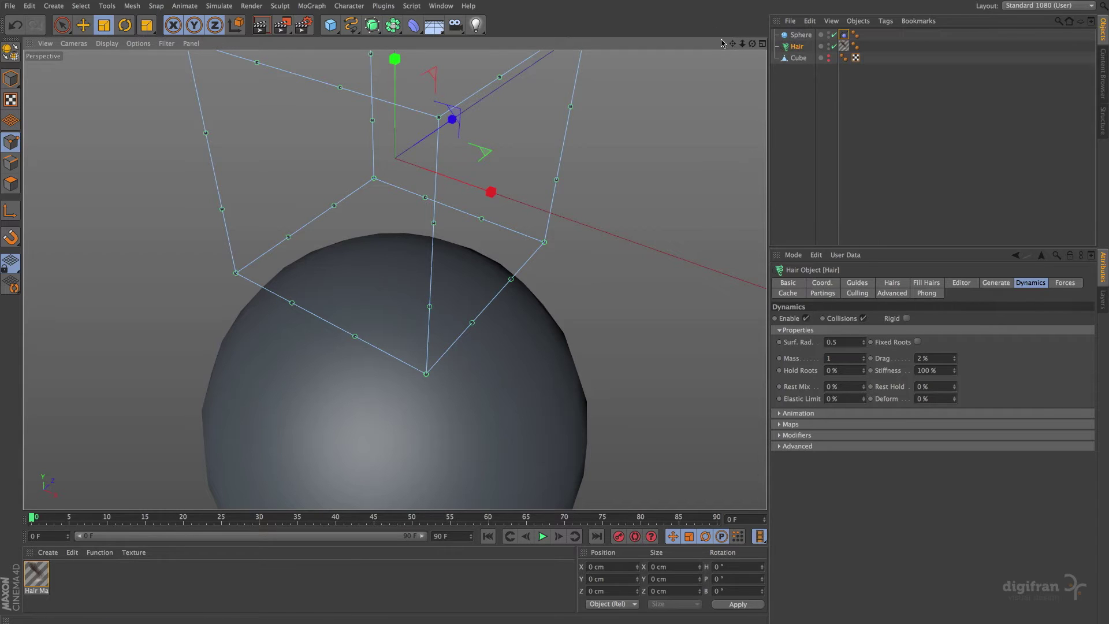
drag(733, 46, 734, 103)
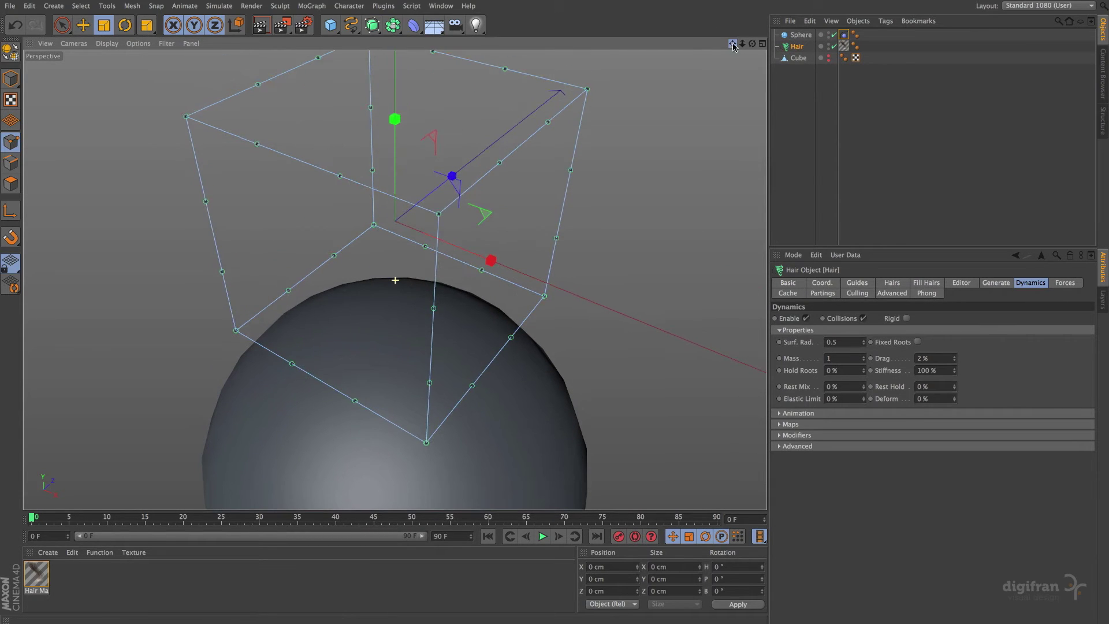
click(263, 28)
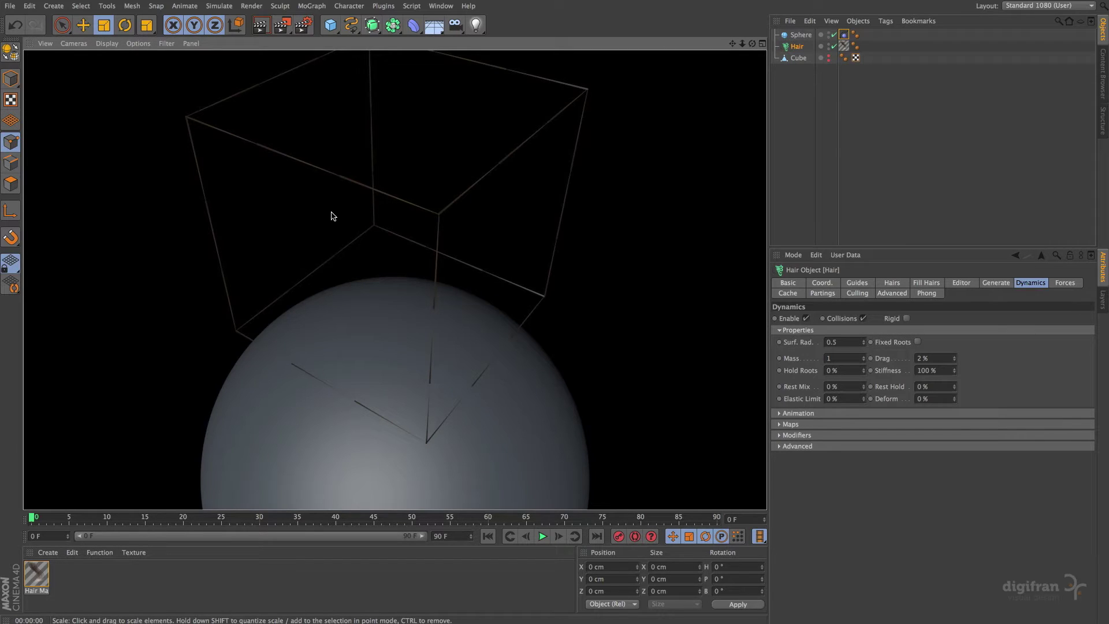
- Make the Hair Mat colour a single light peach by deleting the dark gradient knot
double_click(37, 574)
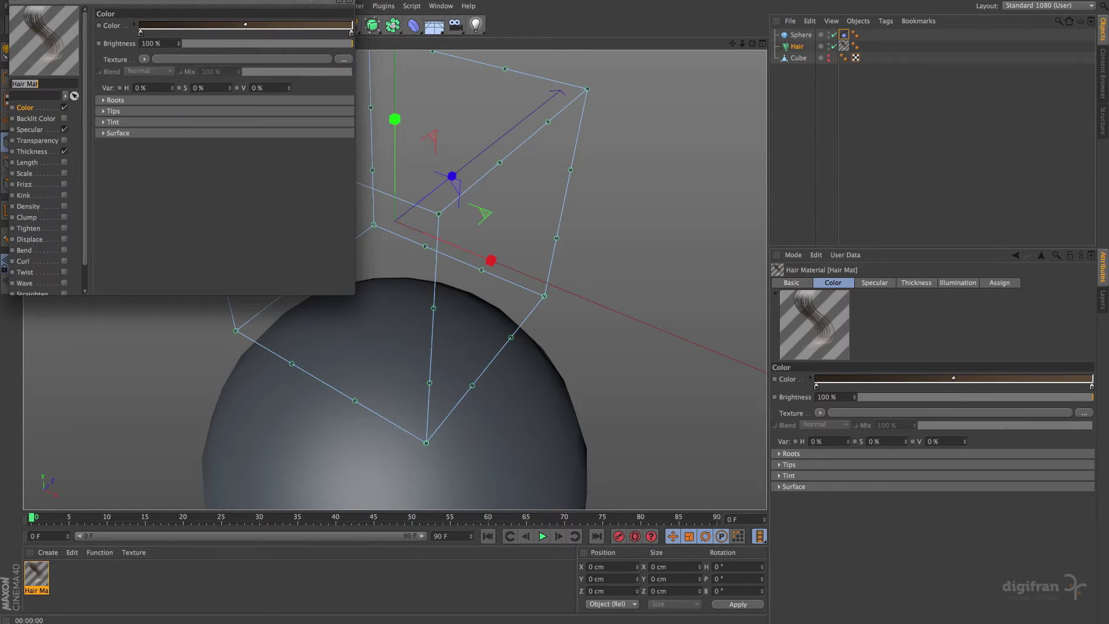
drag(116, 1, 167, 78)
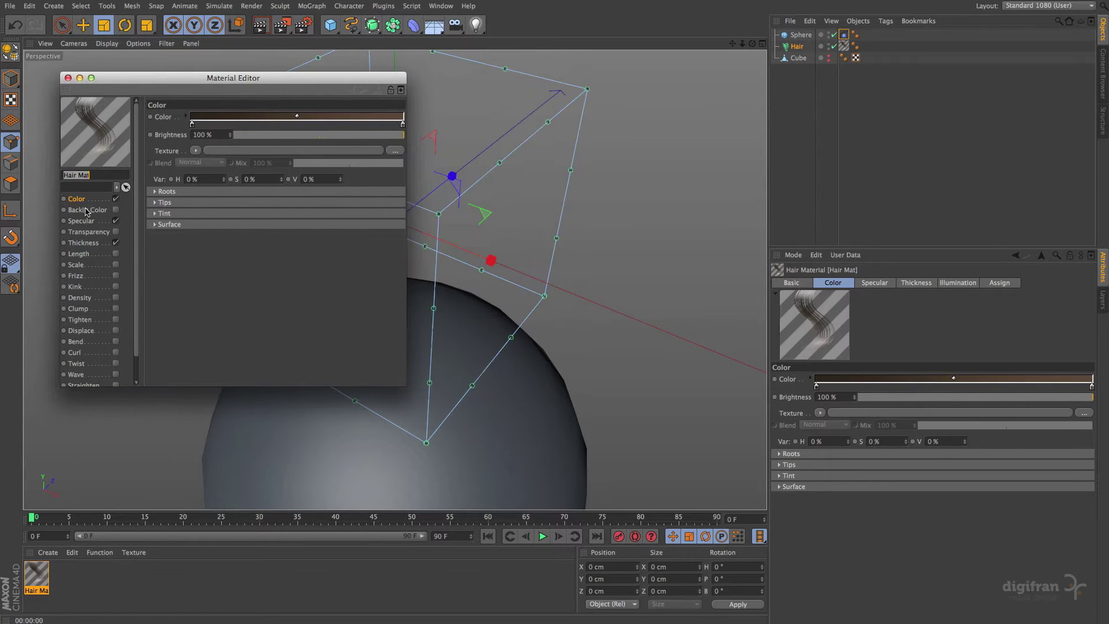
drag(191, 123, 271, 353)
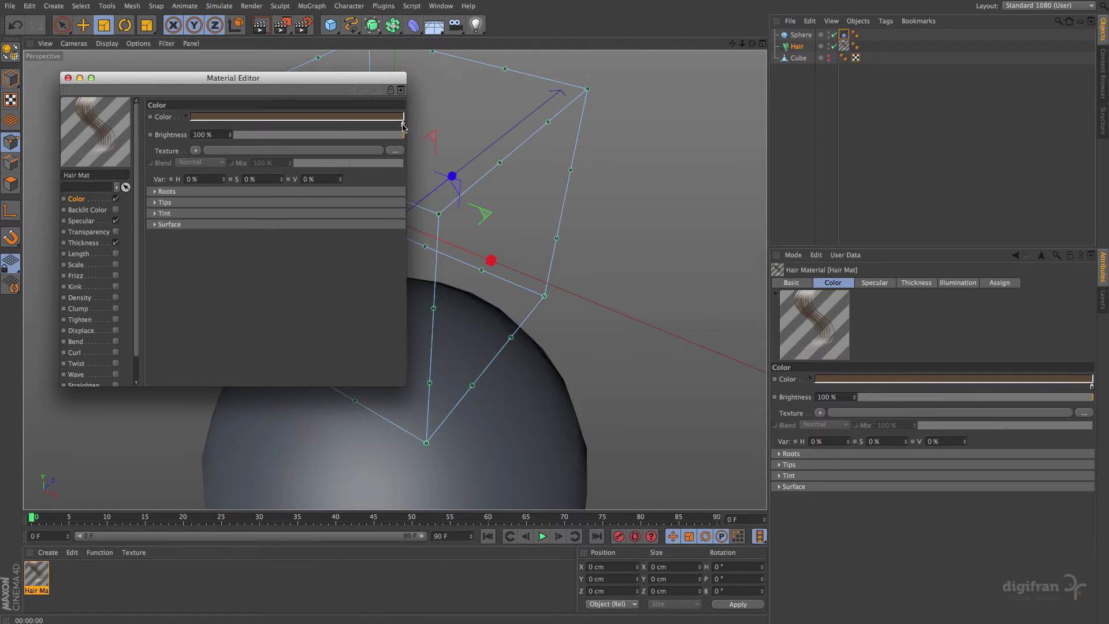
double_click(403, 122)
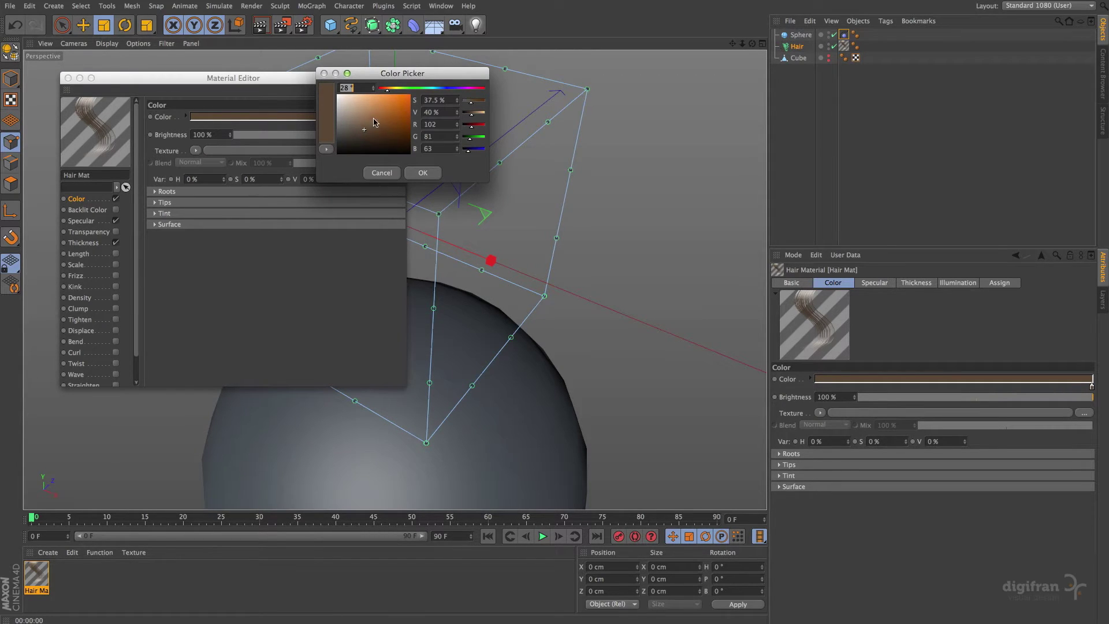
drag(374, 122, 373, 92)
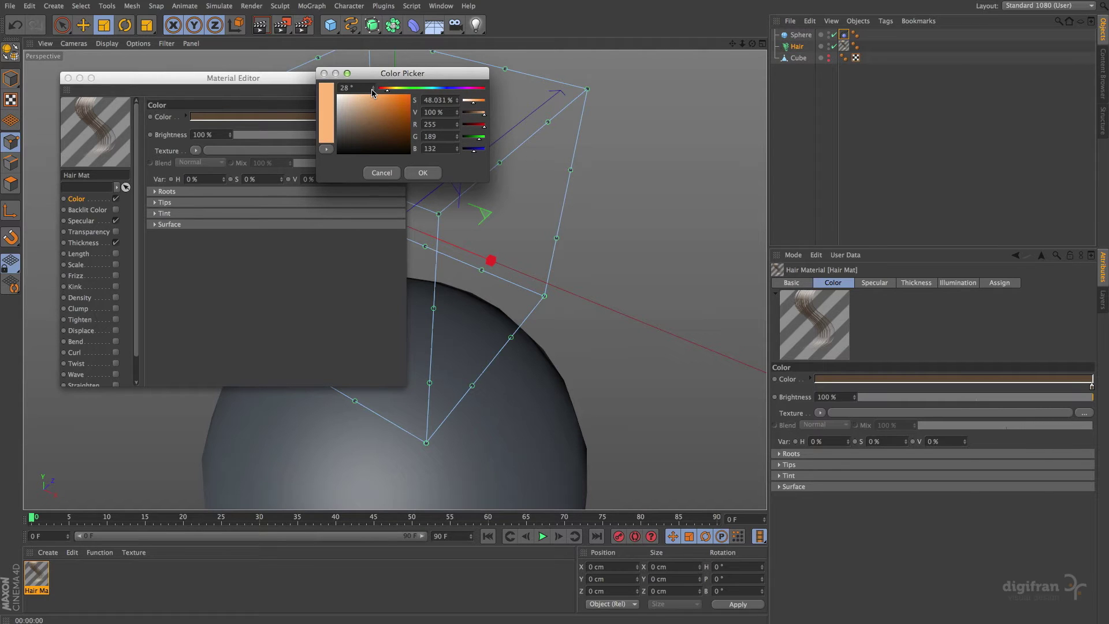
click(422, 173)
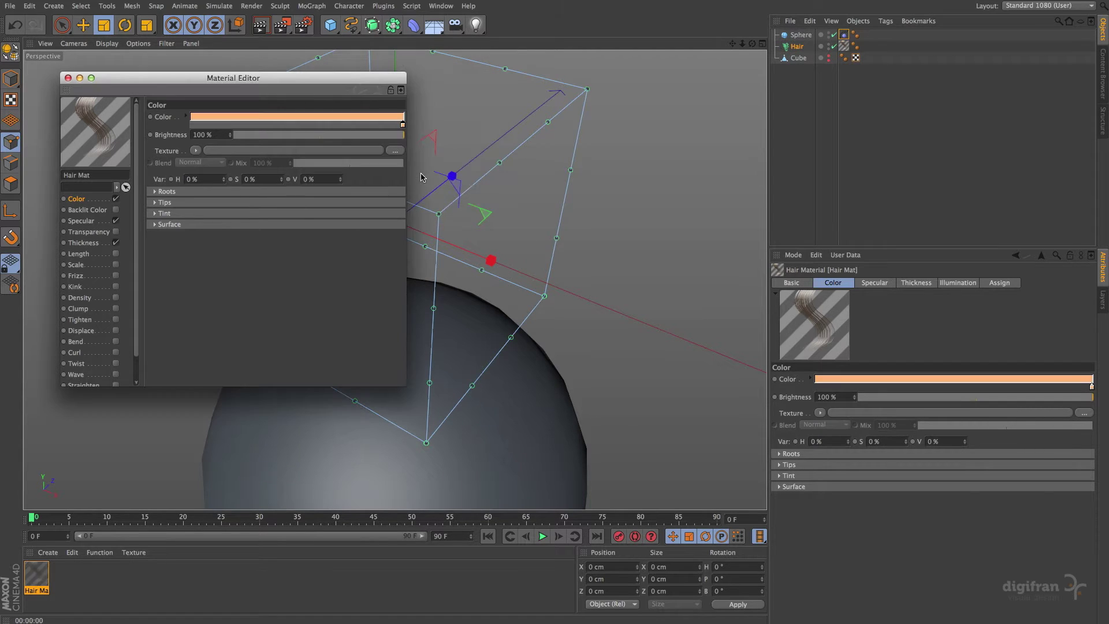
- Set the Hair Mat thickness to 1 cm at both root and tip
click(81, 222)
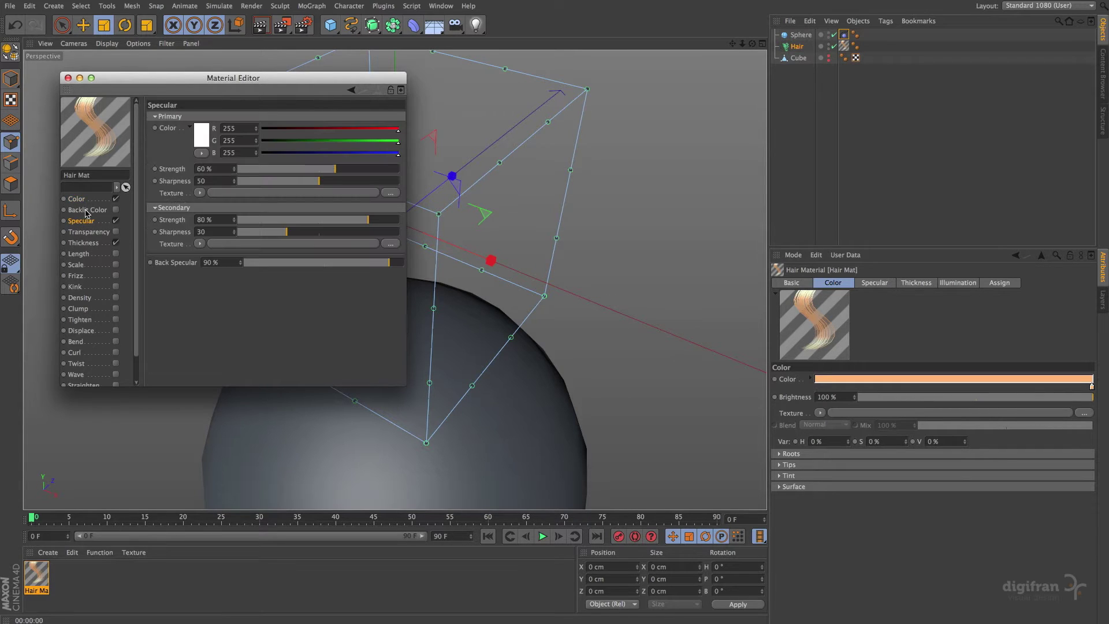
click(85, 243)
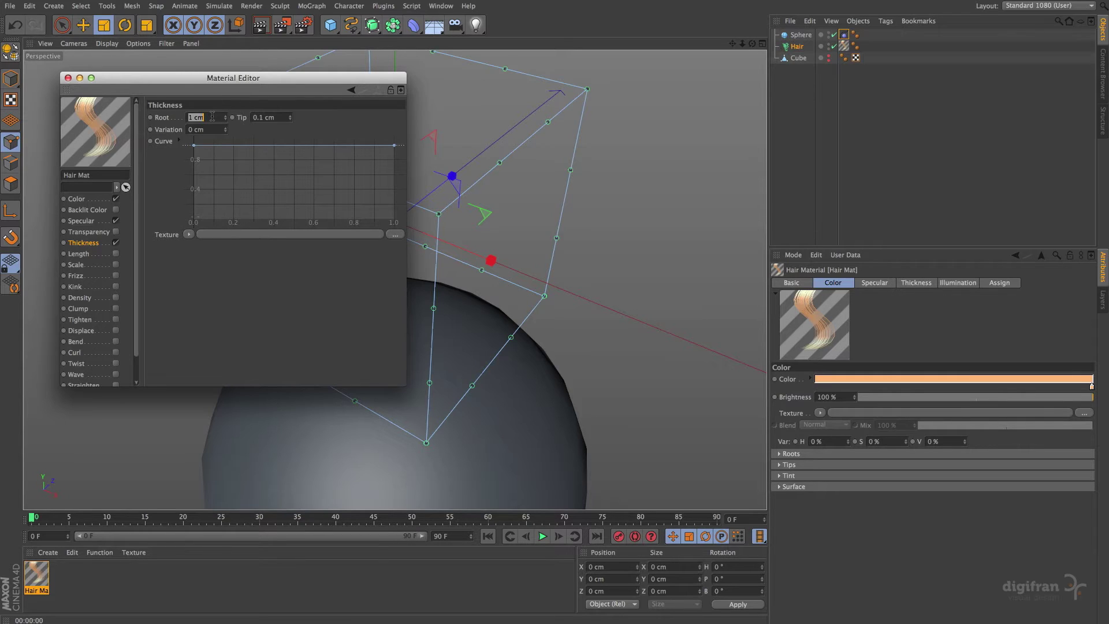
click(276, 117)
text(1)
key(Return)
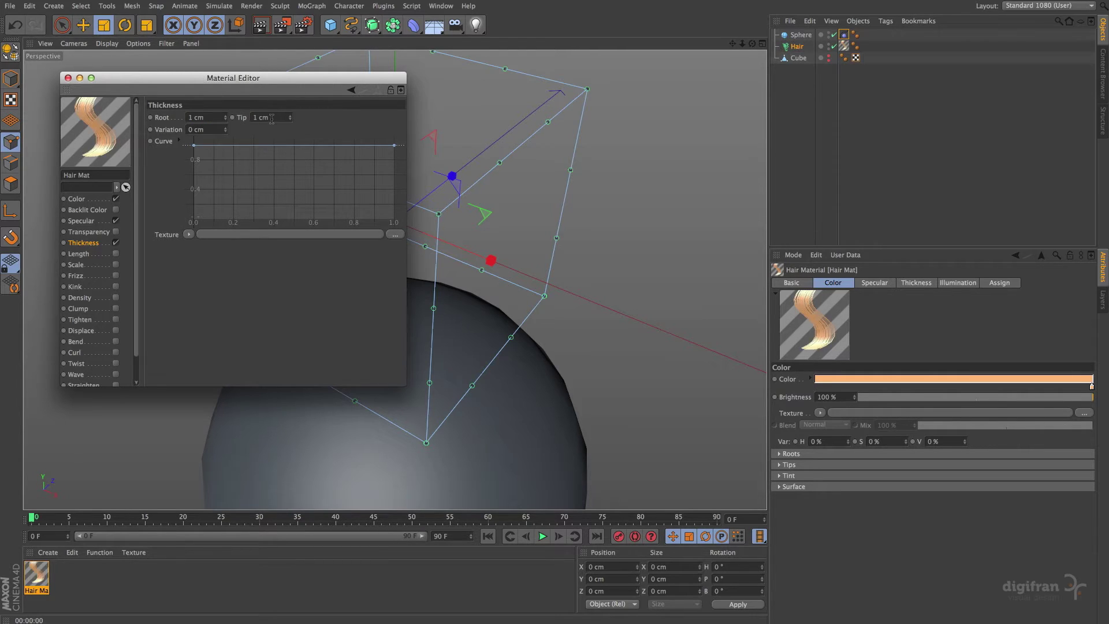
click(66, 78)
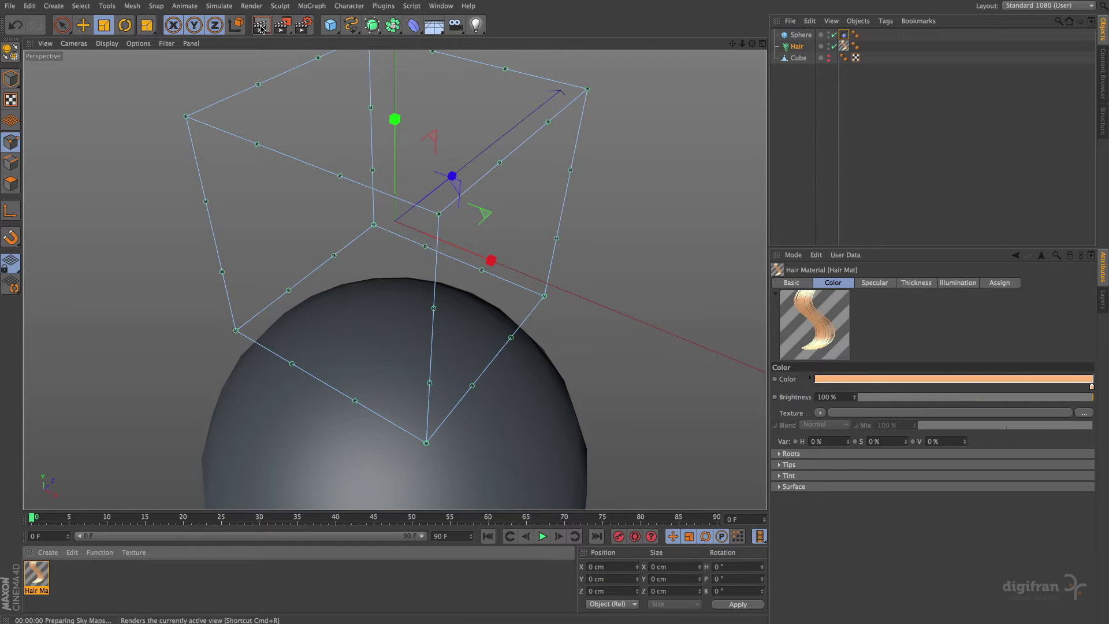
- Render the peach hair at the start, at paused frame 23, and later in the simulation
click(260, 26)
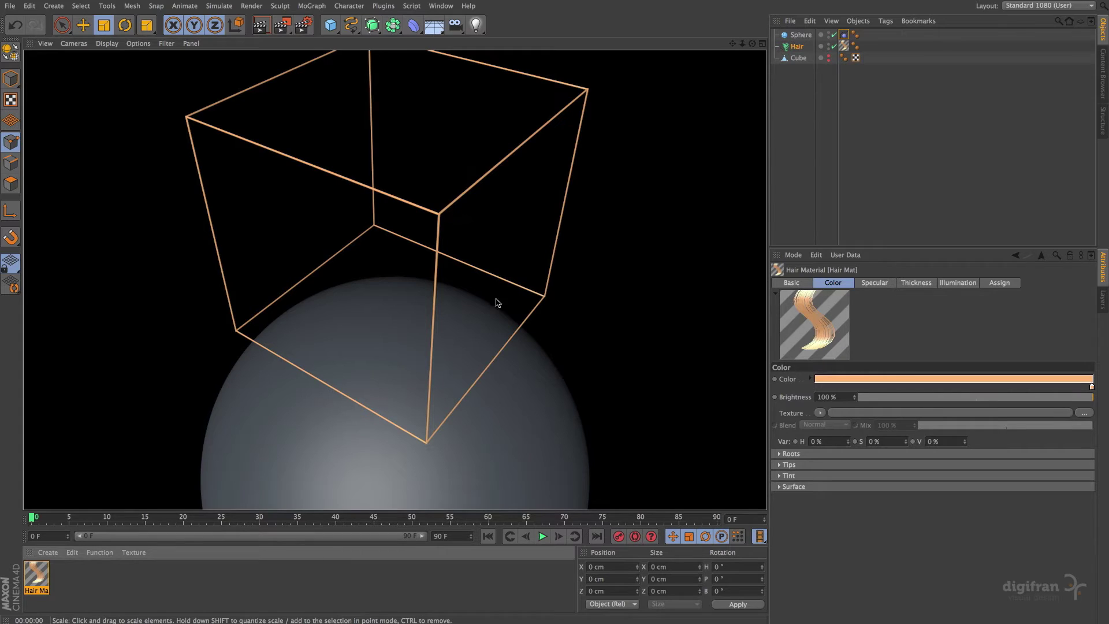
click(542, 536)
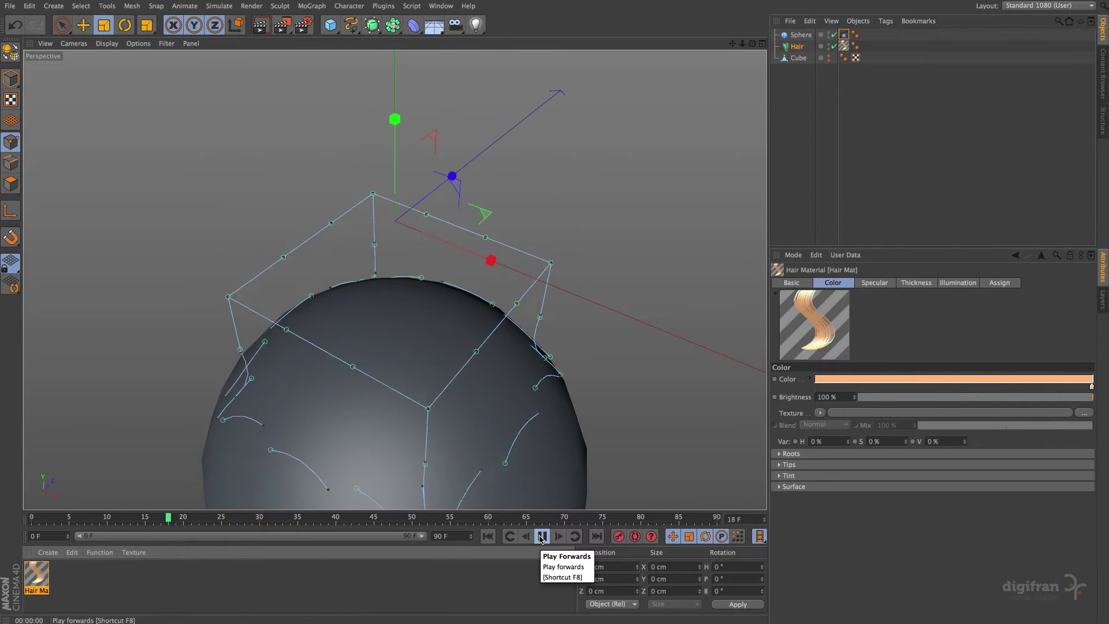
click(541, 536)
click(261, 26)
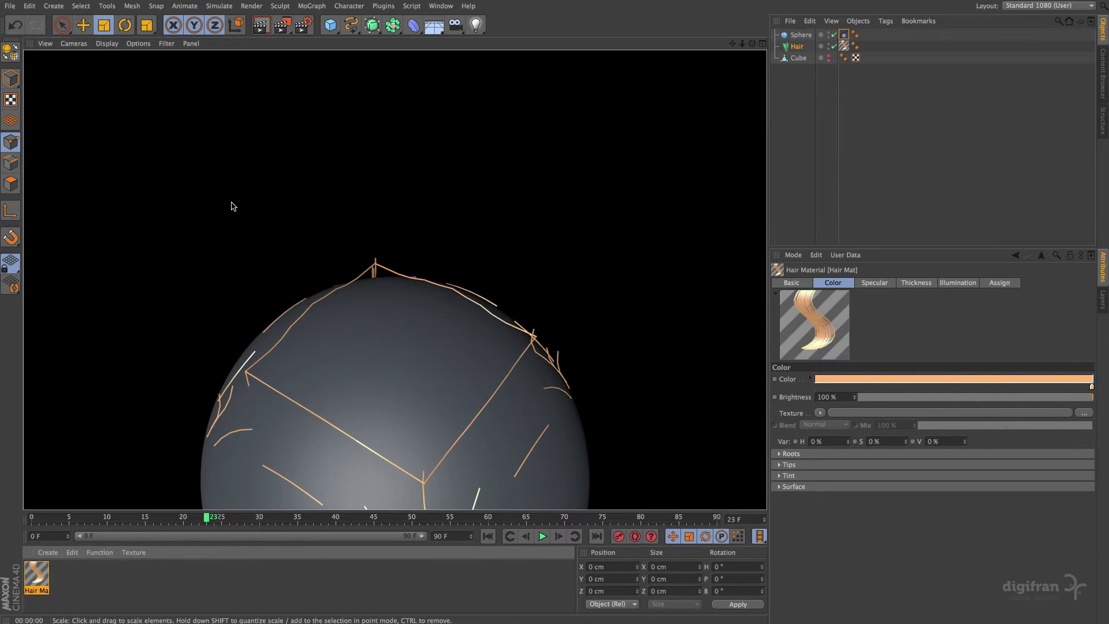
drag(732, 46, 693, 122)
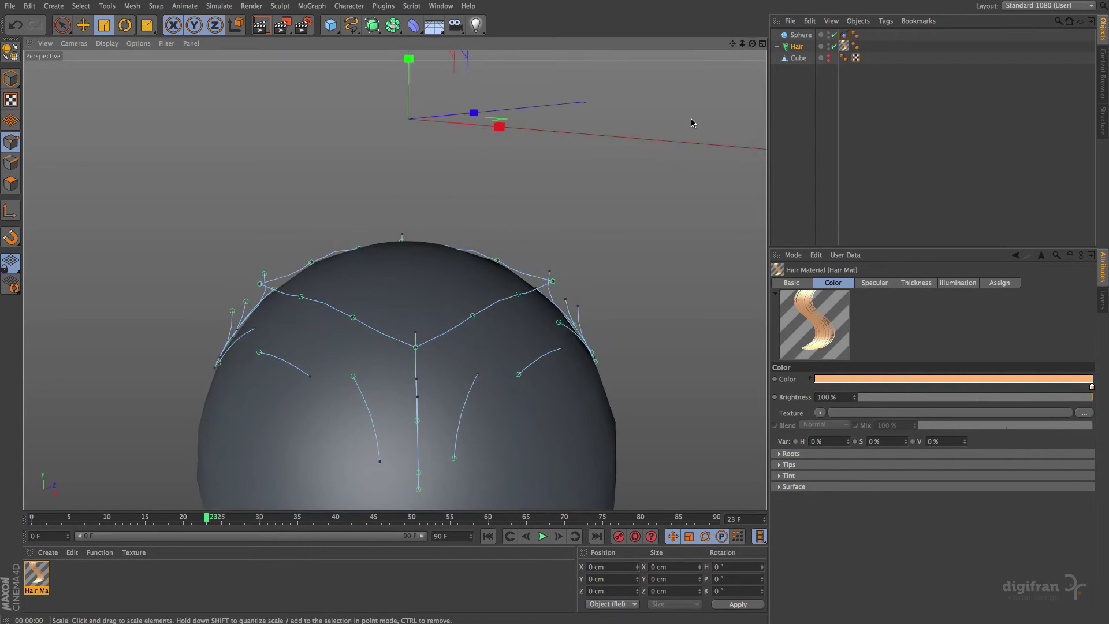
click(543, 536)
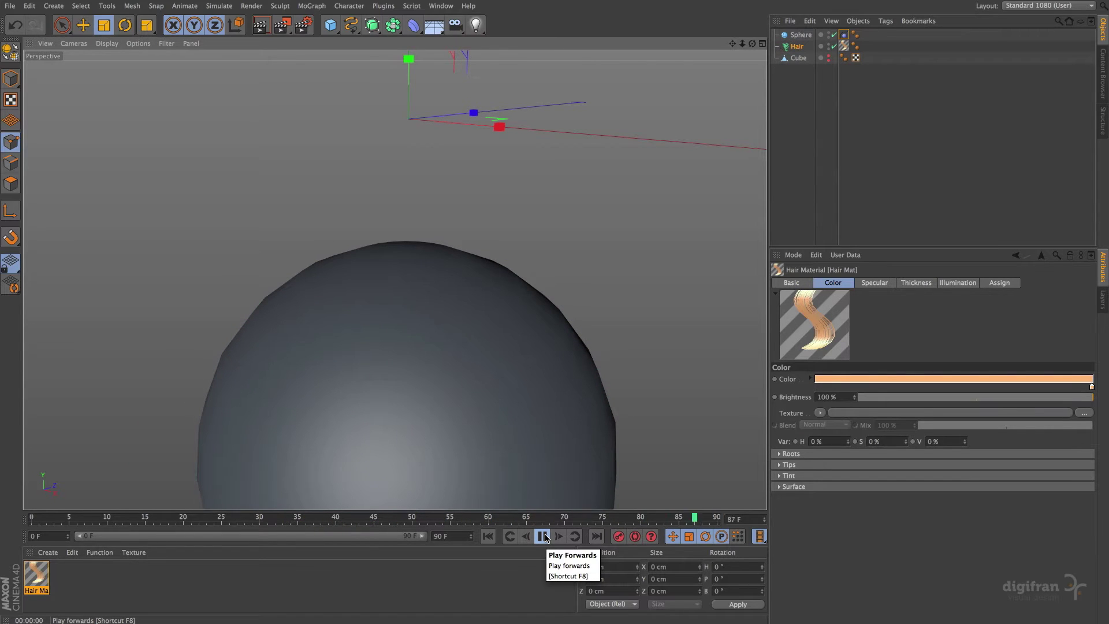
click(261, 24)
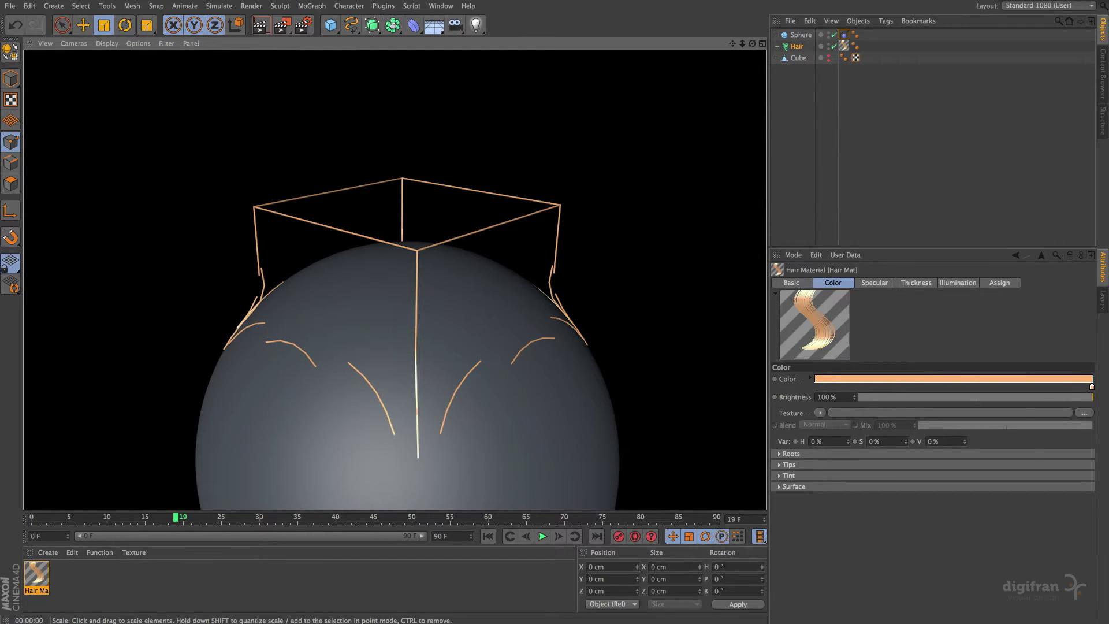
click(264, 408)
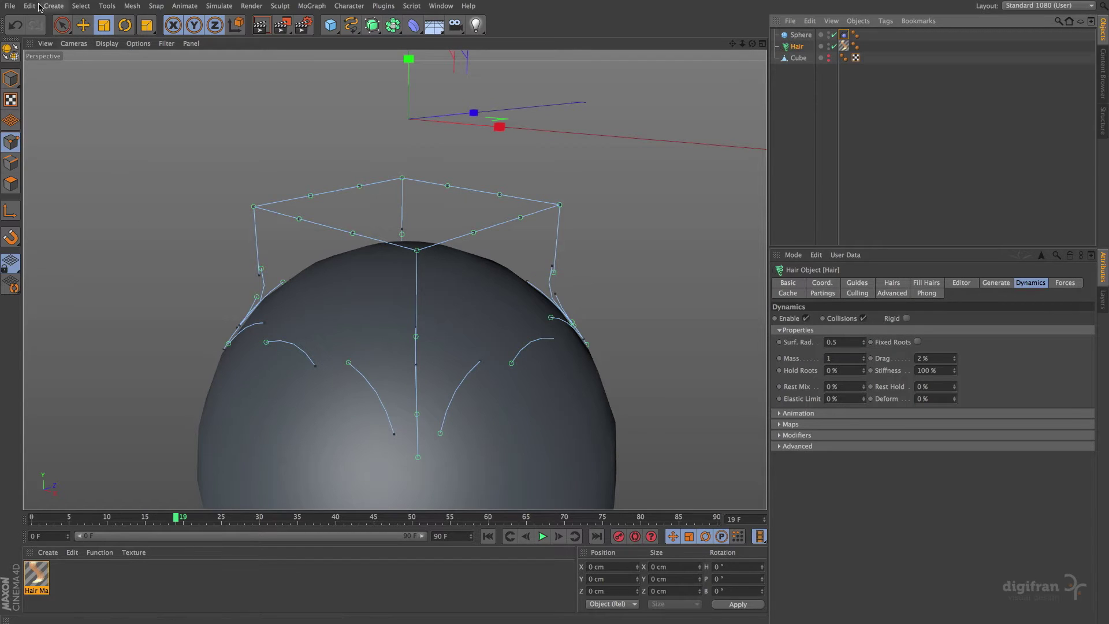
click(10, 6)
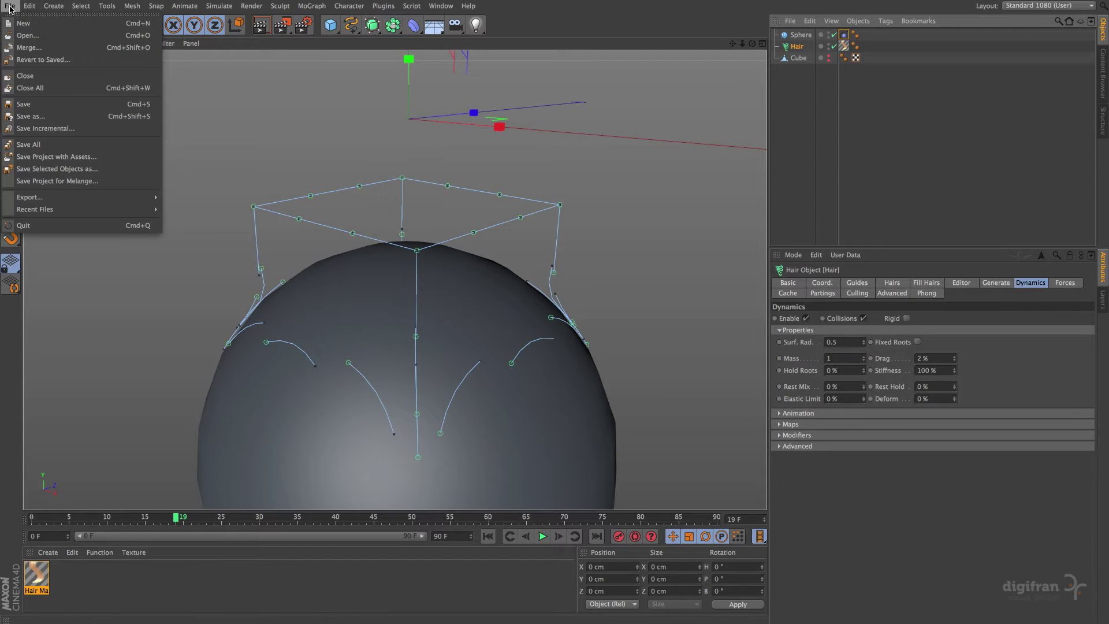
- Start a new scene and load the City model from the content library
click(23, 23)
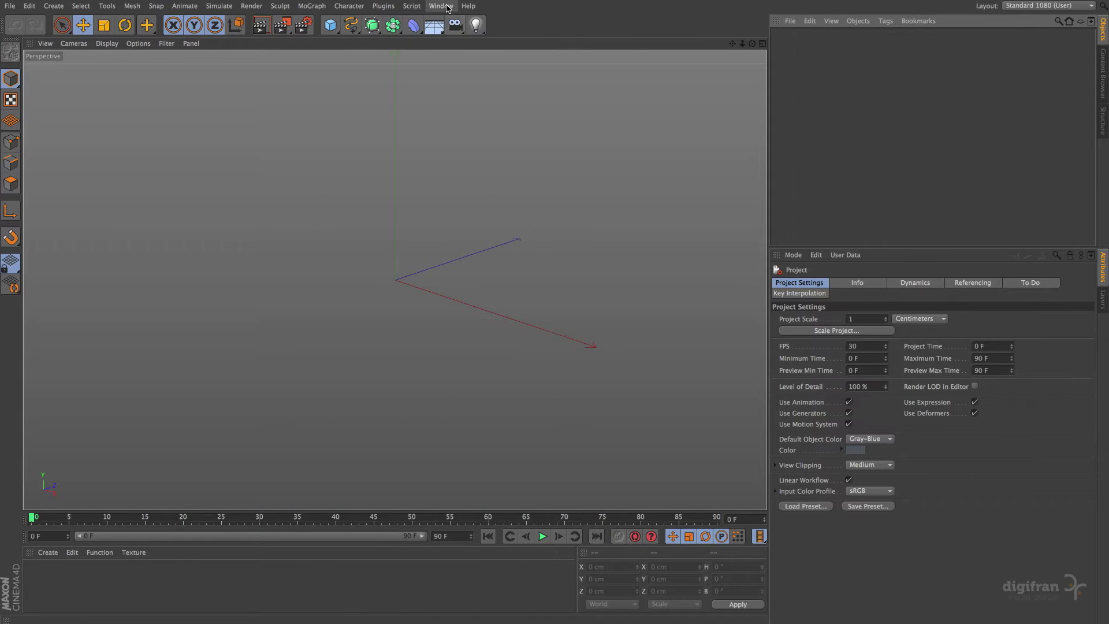
click(448, 7)
click(473, 71)
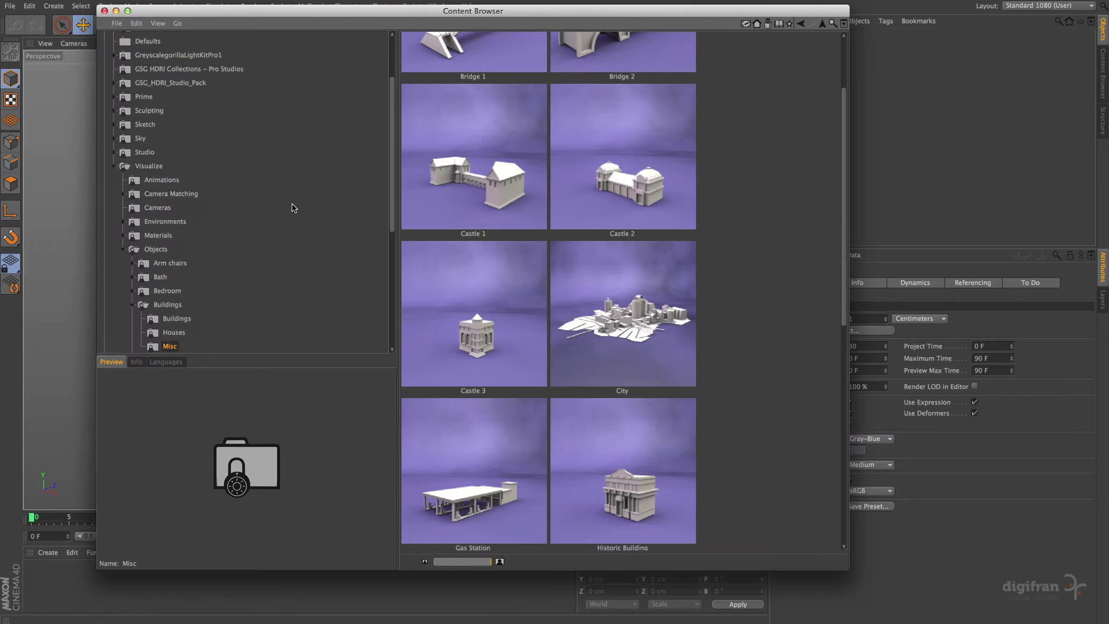
scroll(617, 309, up, 2)
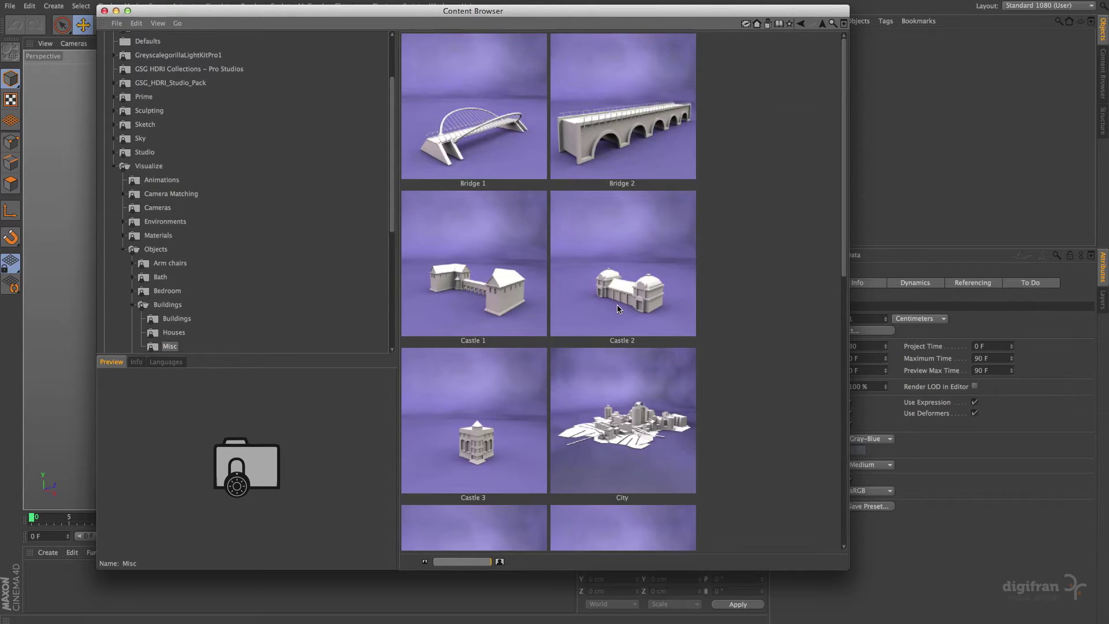
scroll(618, 309, down, 3)
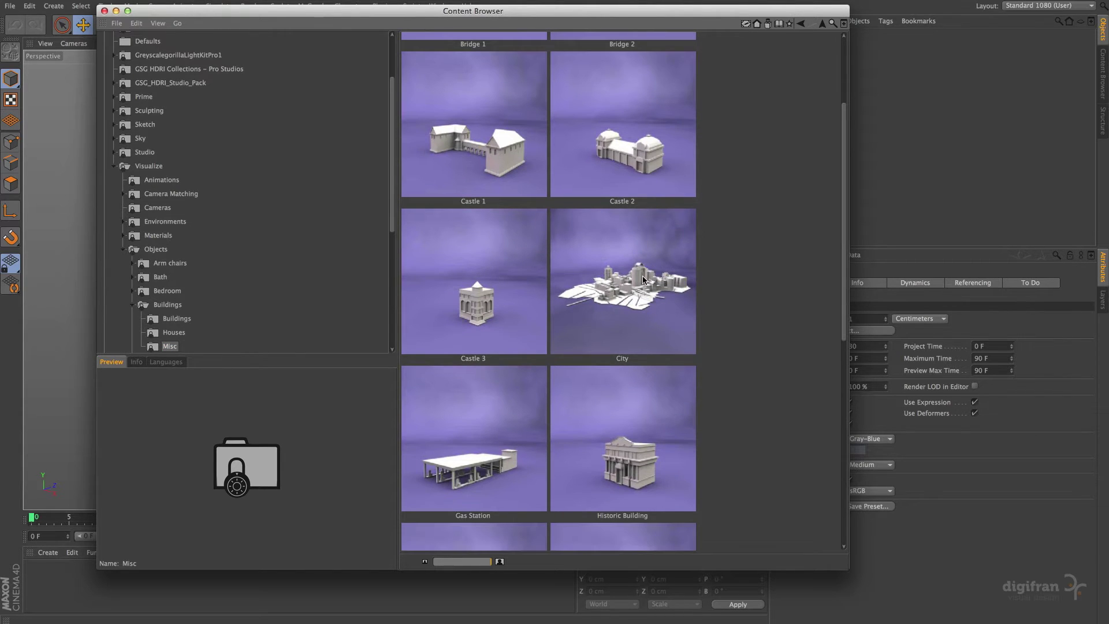
double_click(638, 285)
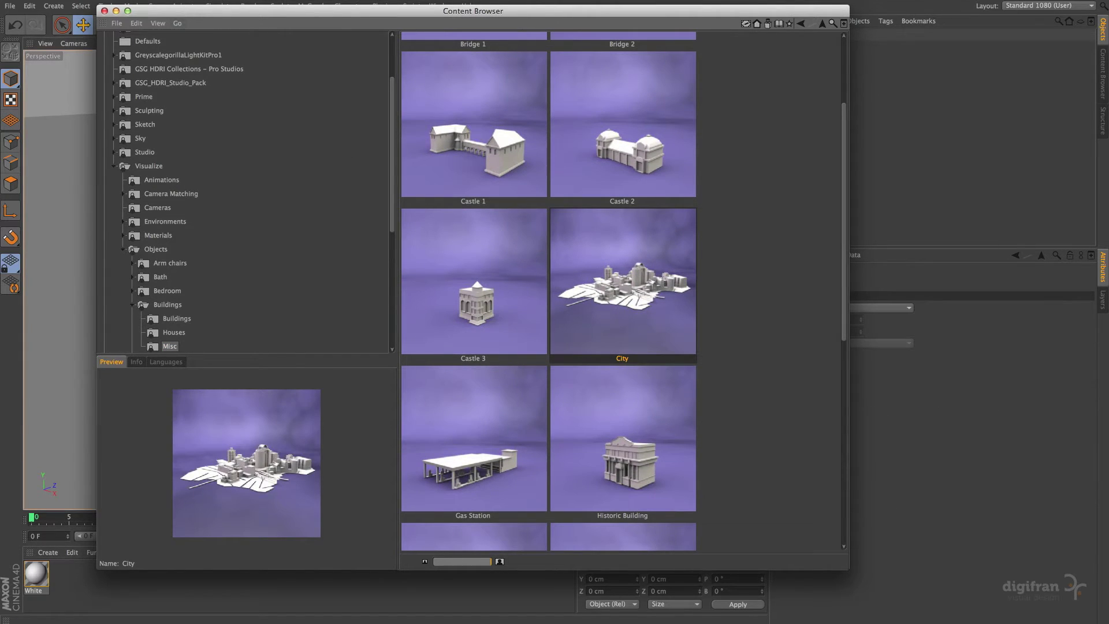
click(104, 11)
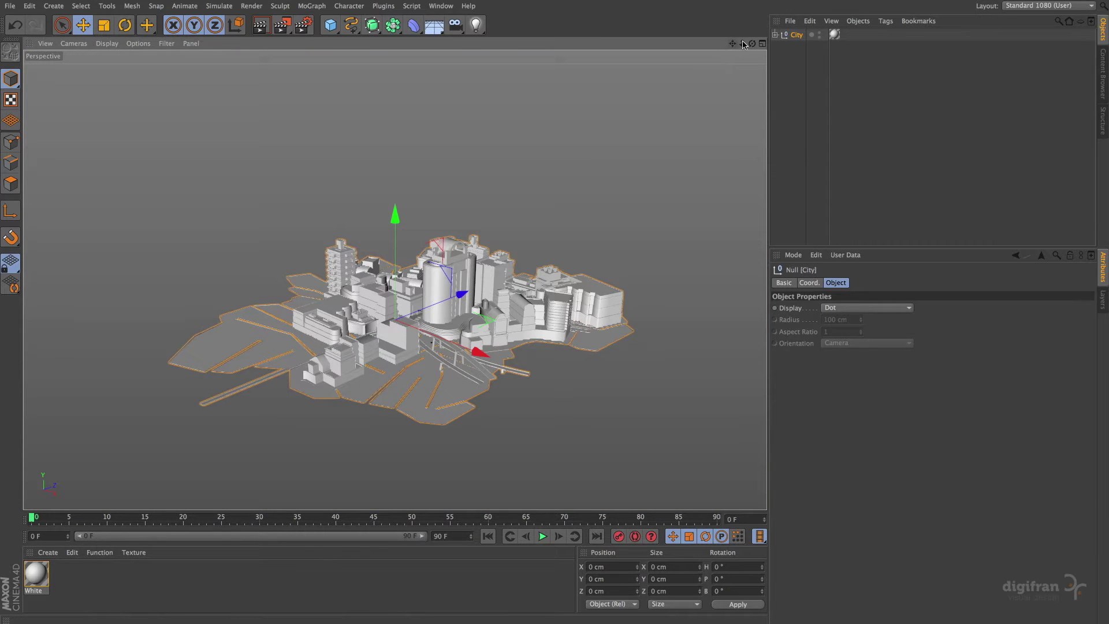
drag(742, 44, 768, 48)
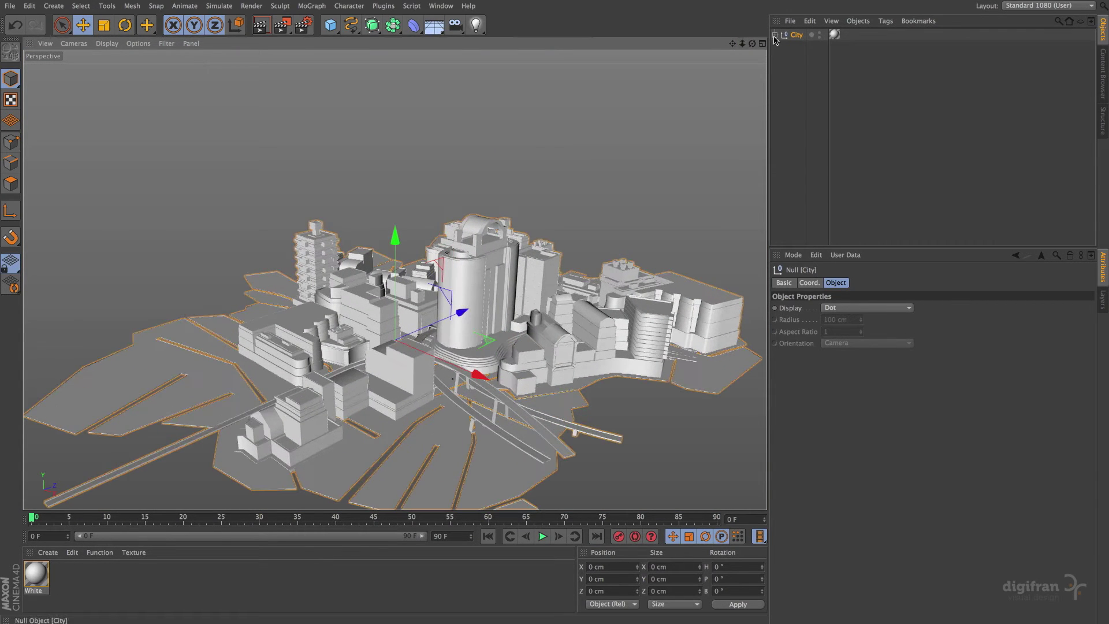
- Make Sweep NURBS.2, Sweep NURBS.1 and Sweep NURBS editable with C, then expand Braces
click(775, 35)
click(782, 104)
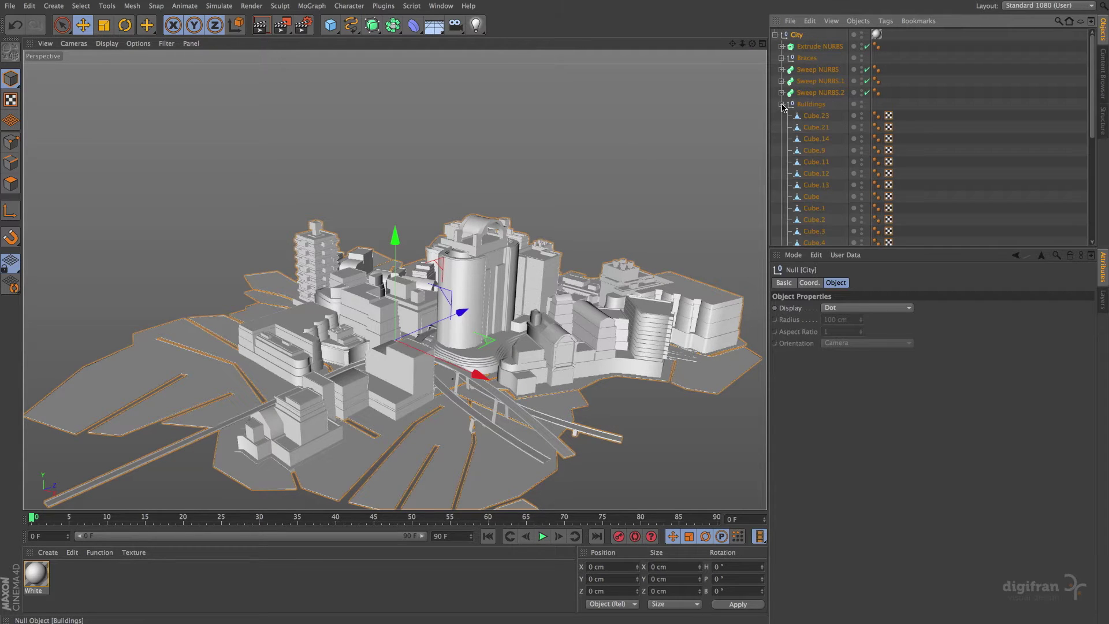
click(781, 92)
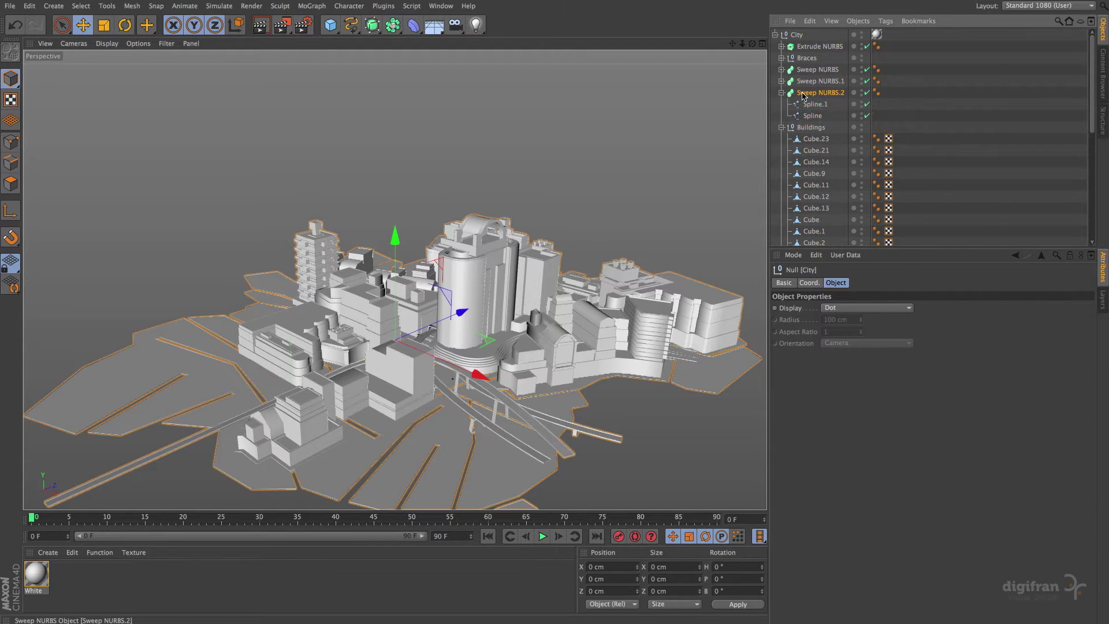
key(c)
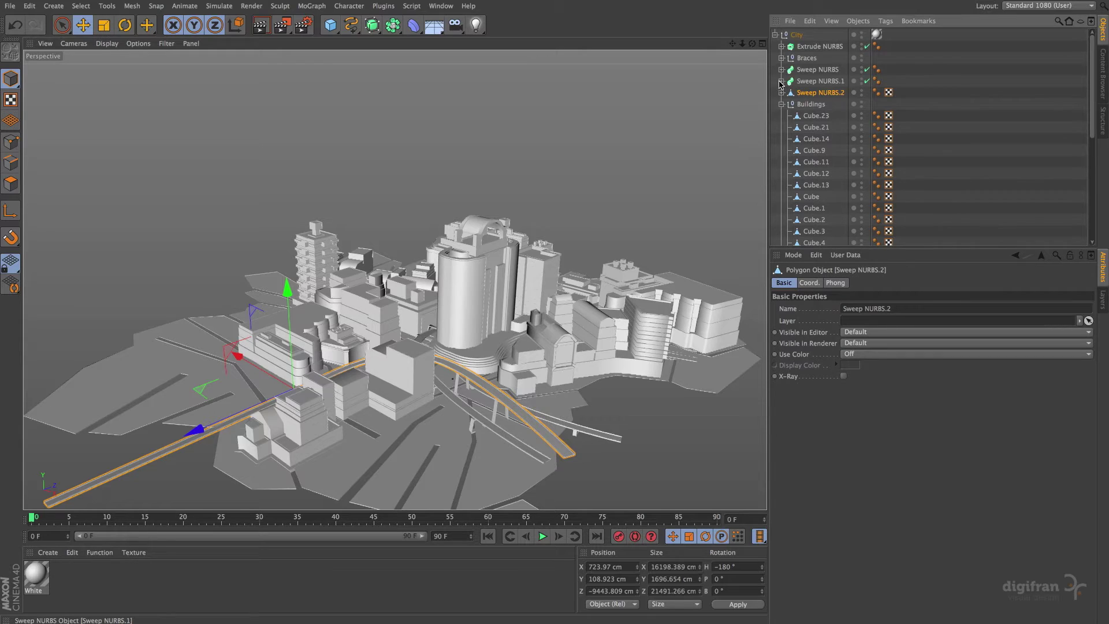
click(782, 80)
key(c)
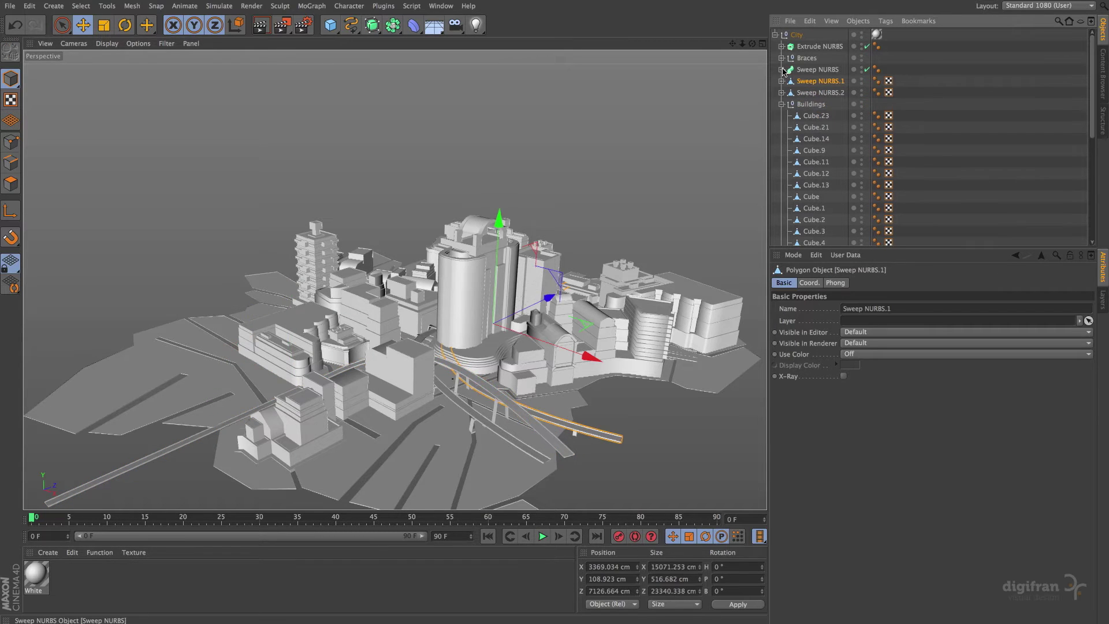
click(781, 70)
key(c)
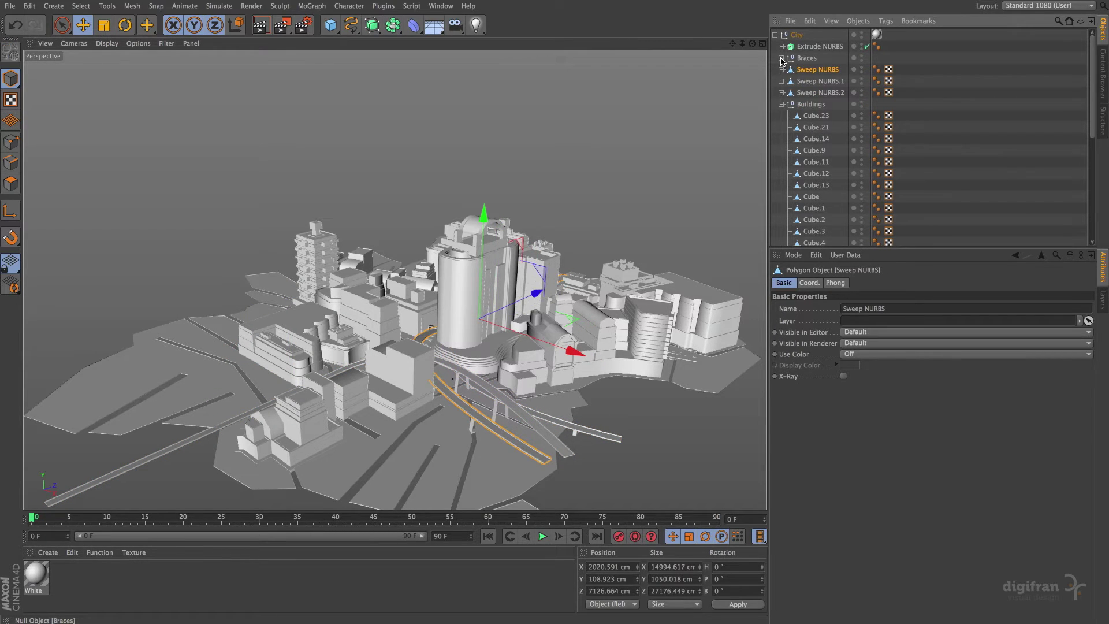
click(781, 58)
click(808, 70)
- Make the Extrude NURBS an editable polygon object
scroll(808, 76, down, 2)
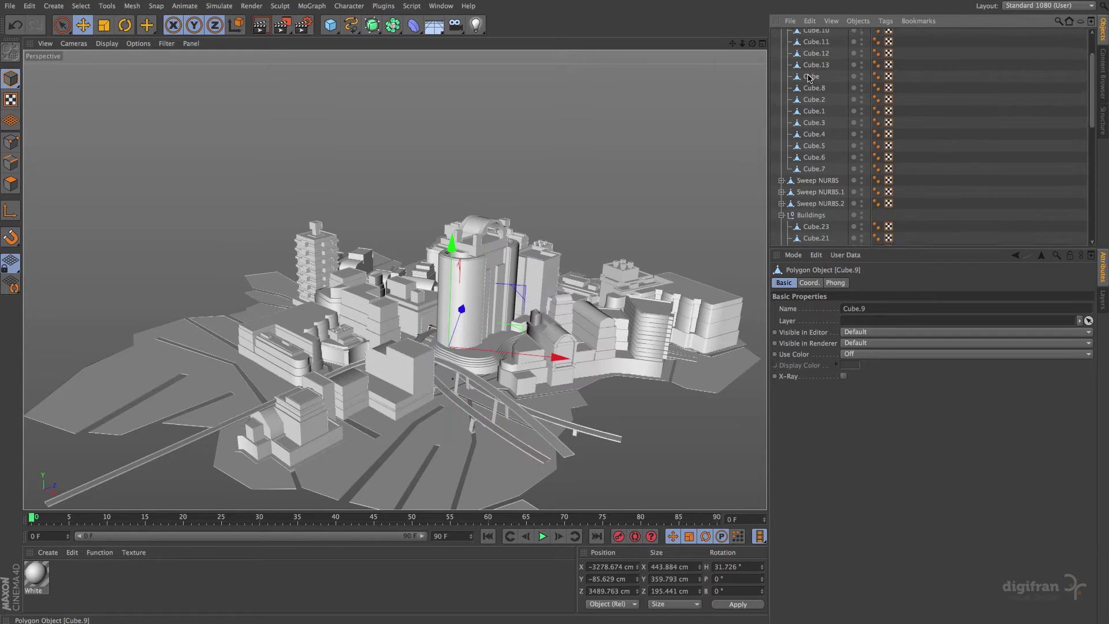
scroll(808, 78, up, 2)
scroll(809, 75, up, 1)
scroll(808, 69, up, 2)
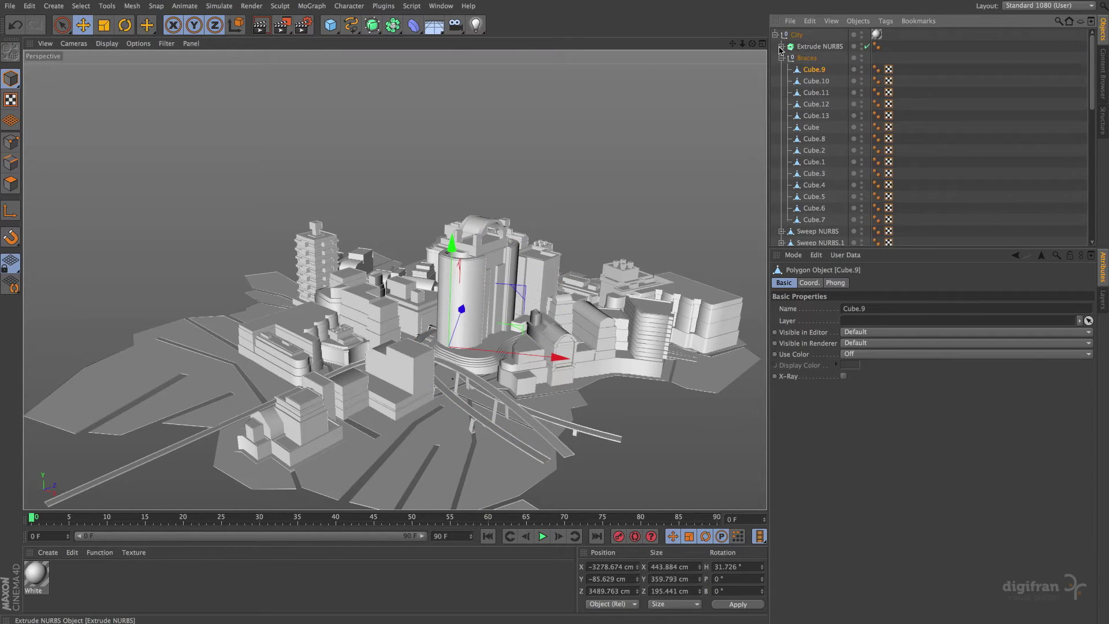
click(781, 47)
click(808, 50)
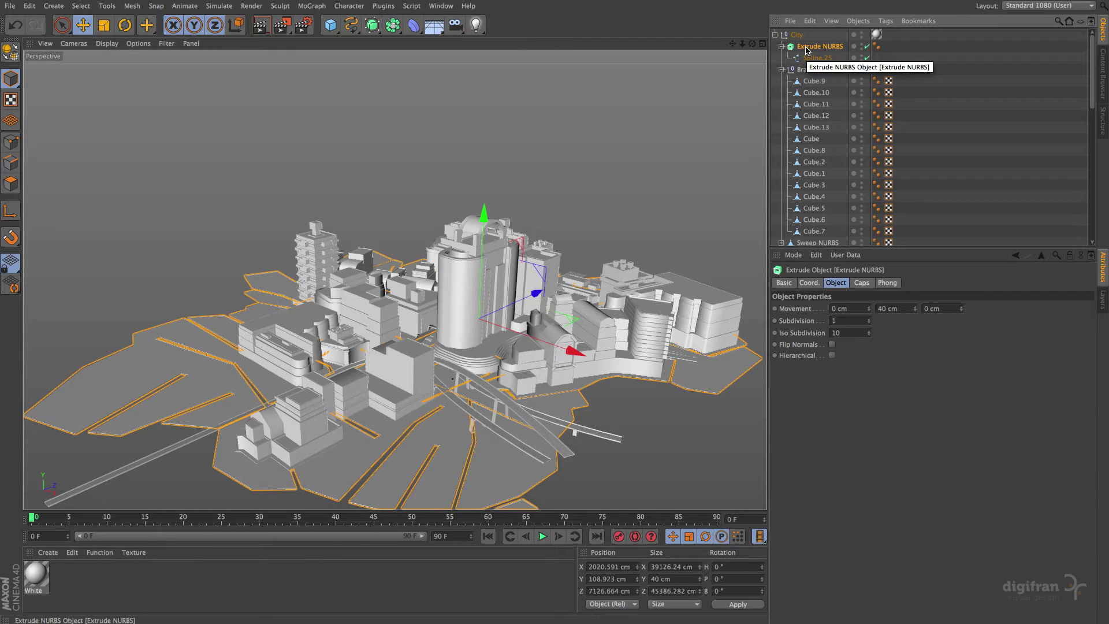
key(c)
- Select City's children and Connect Objects + Delete into City.1, then select its tags
right_click(793, 37)
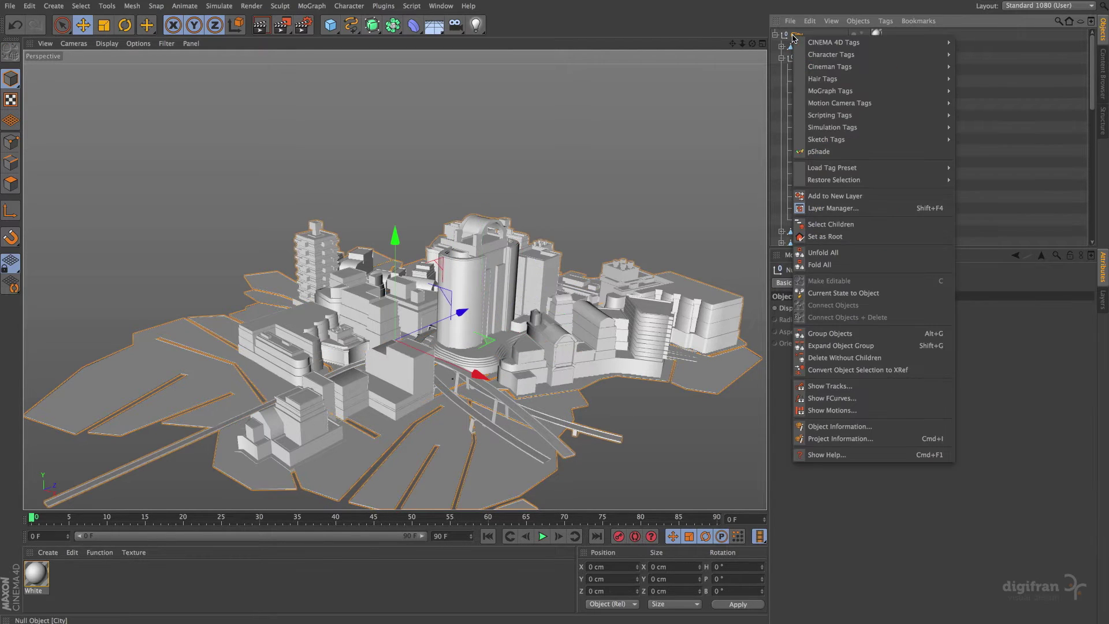
click(841, 224)
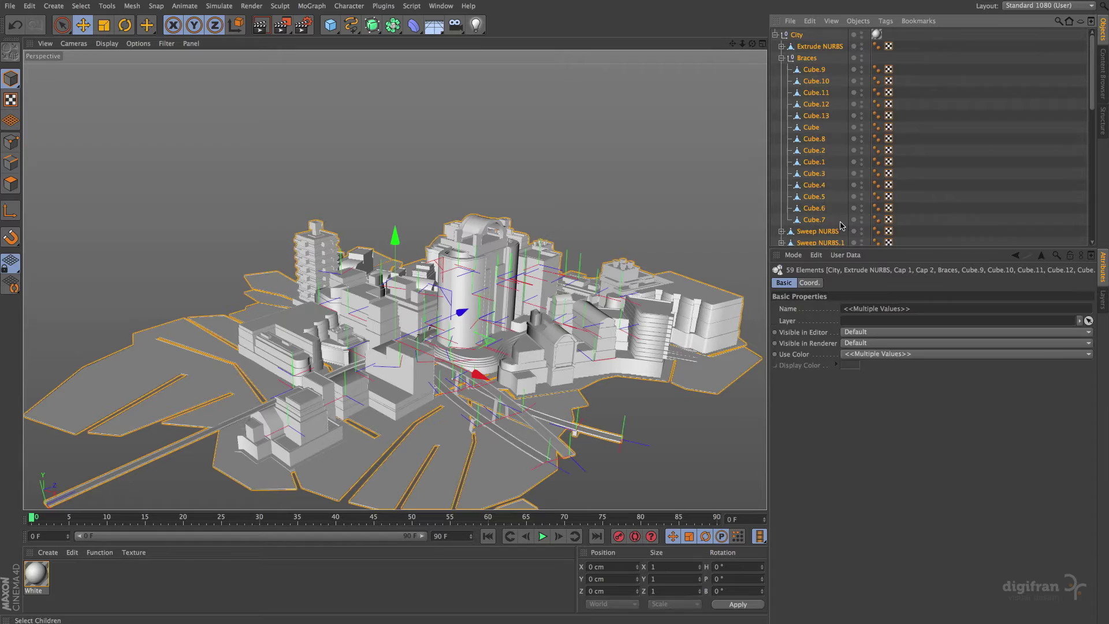
right_click(816, 70)
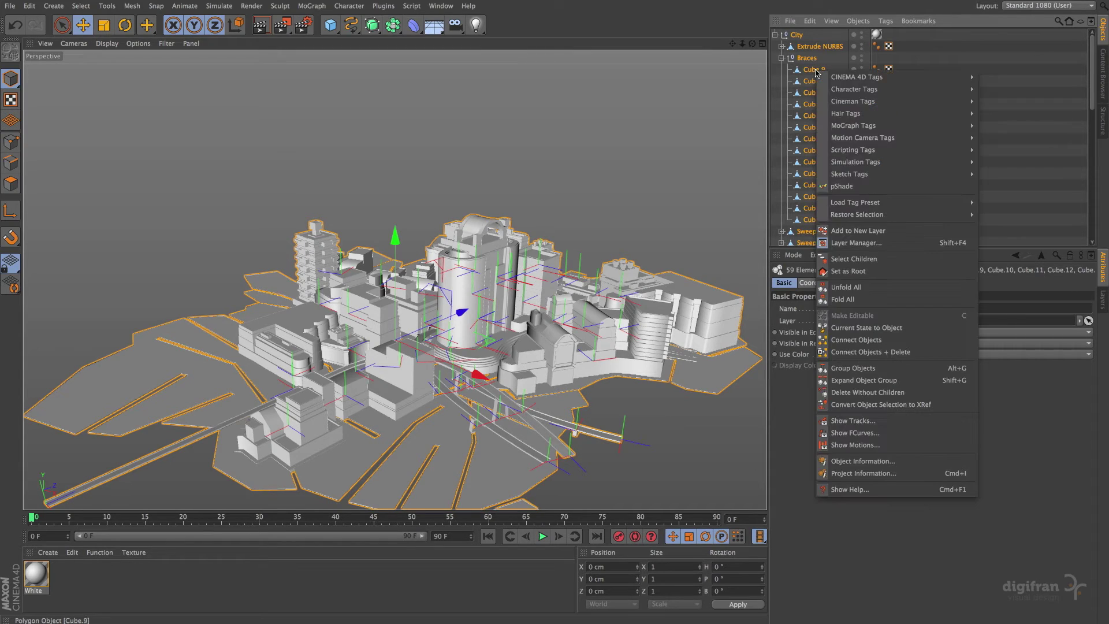
click(870, 352)
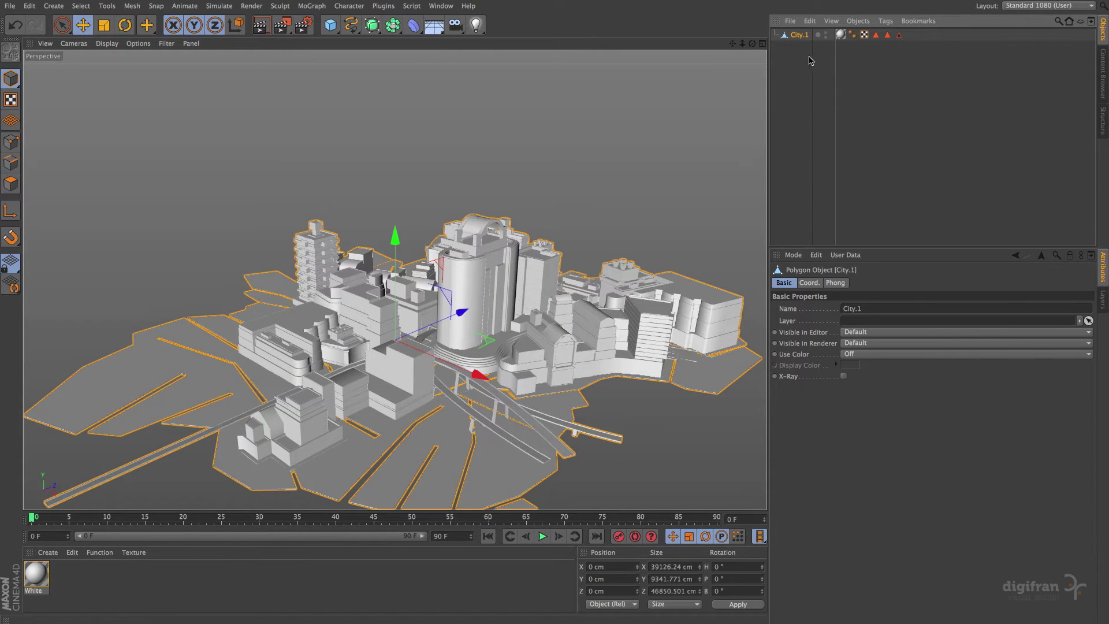
mouse_move(940, 34)
mouse_down()
mouse_move(852, 37)
mouse_move(854, 67)
mouse_up()
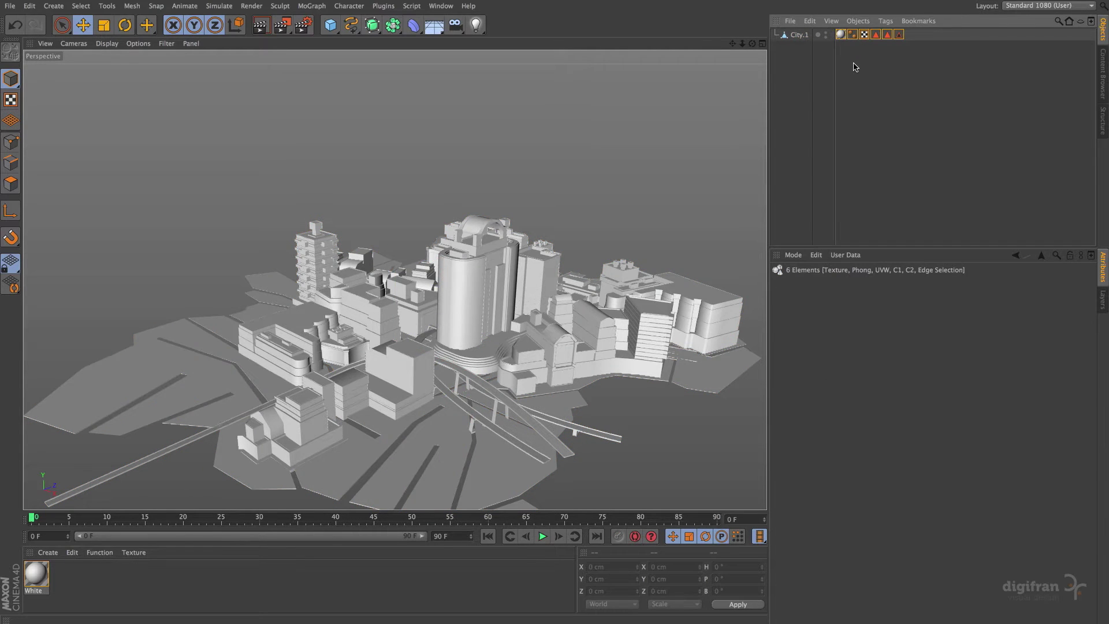
- Delete City.1's tags and set the viewport to Gouraud Shading (Lines)
key(Delete)
click(799, 36)
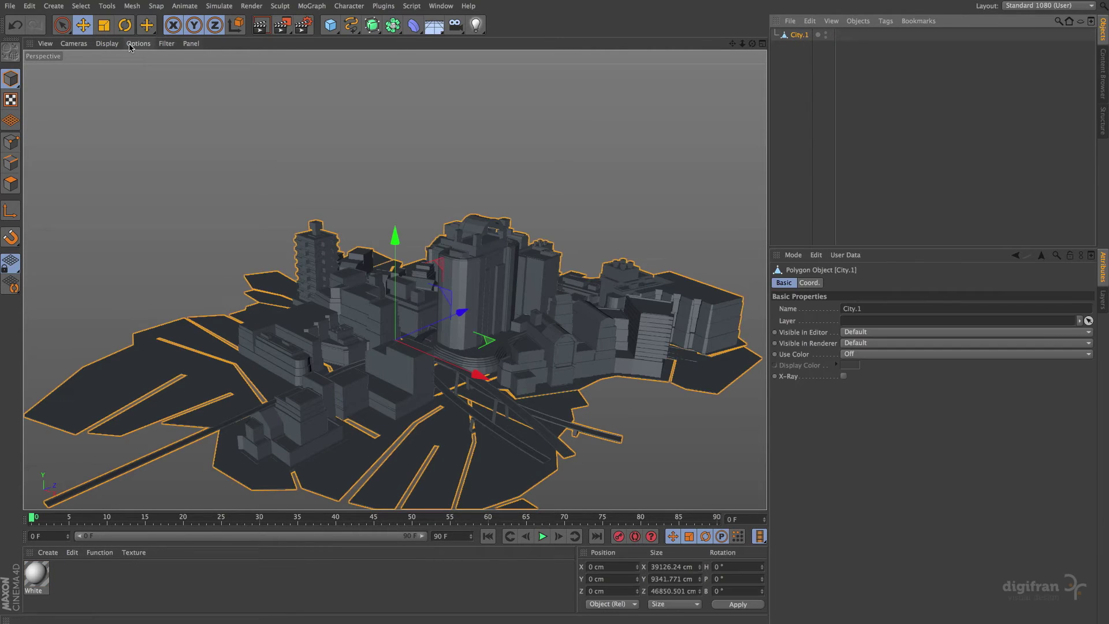
click(107, 43)
click(116, 73)
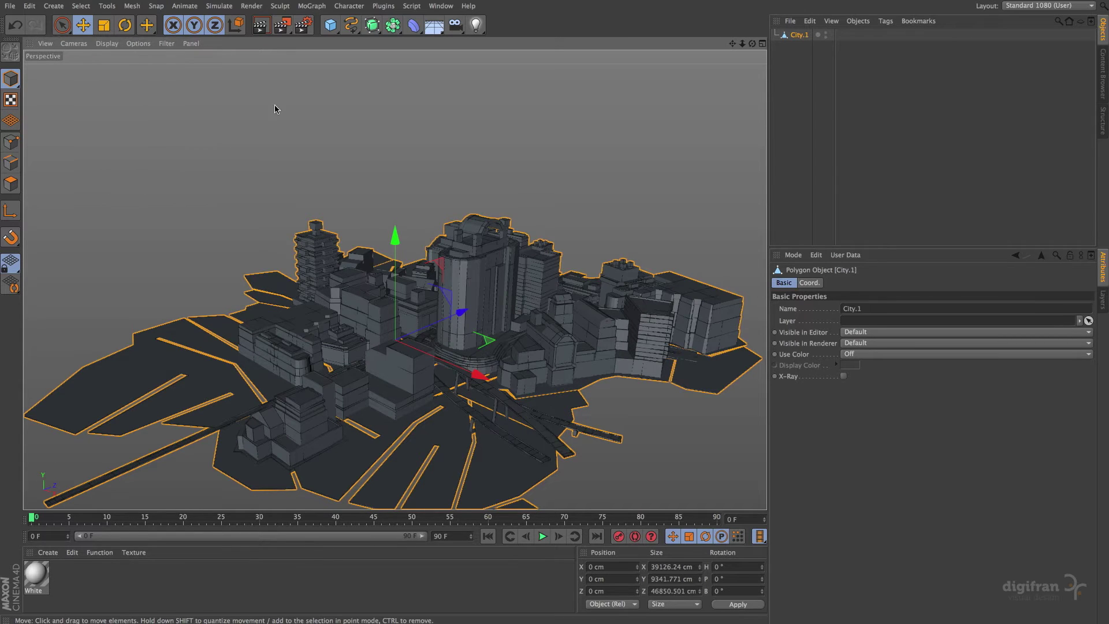
- Select every edge of City.1 in Edge mode with Ctrl+A
mouse_move(732, 44)
mouse_down()
mouse_move(756, 46)
mouse_move(359, 105)
mouse_up()
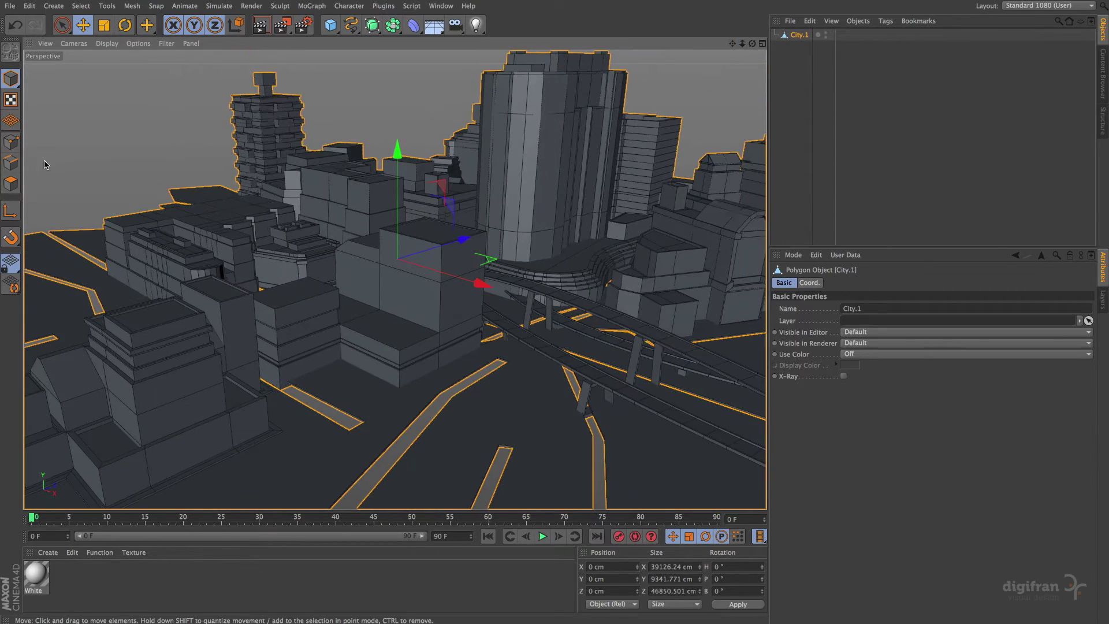
click(10, 163)
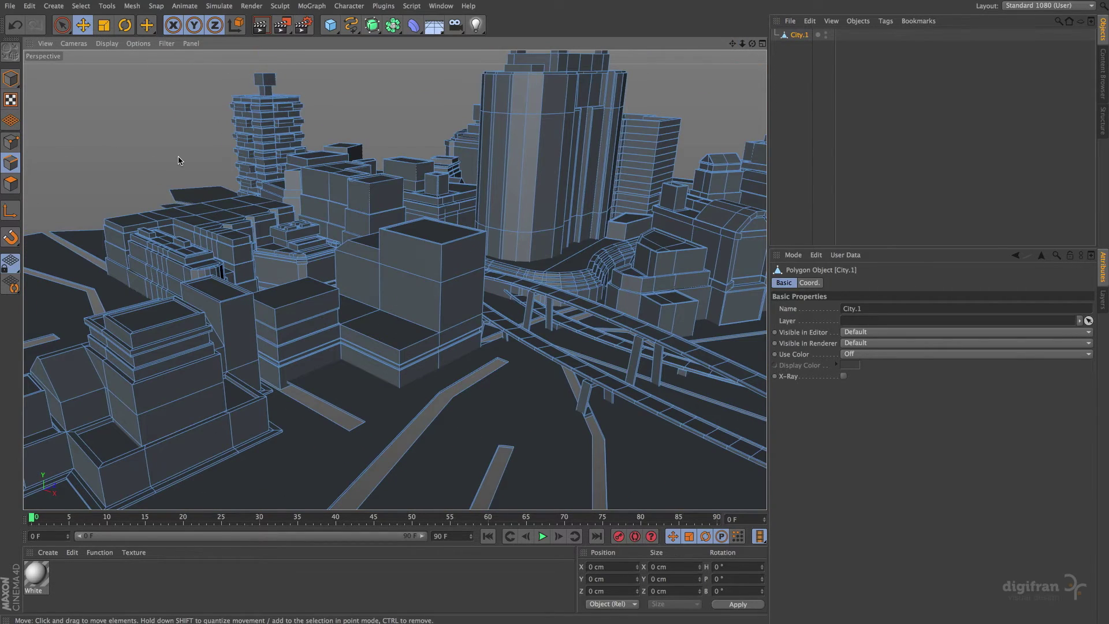
key(ctrl+a)
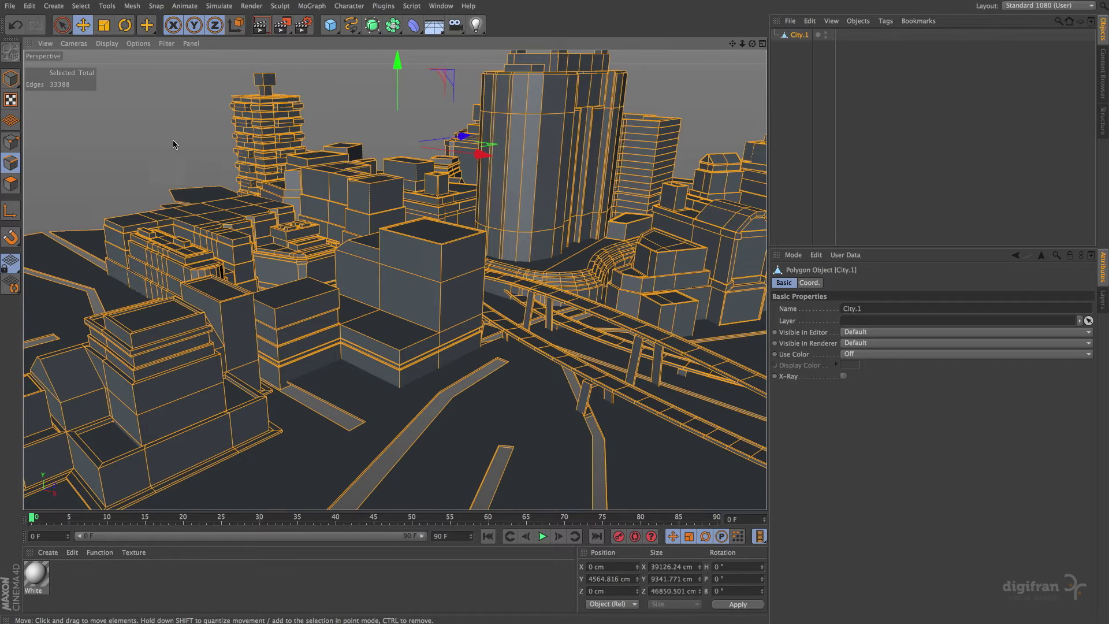
click(131, 5)
mouse_move(144, 36)
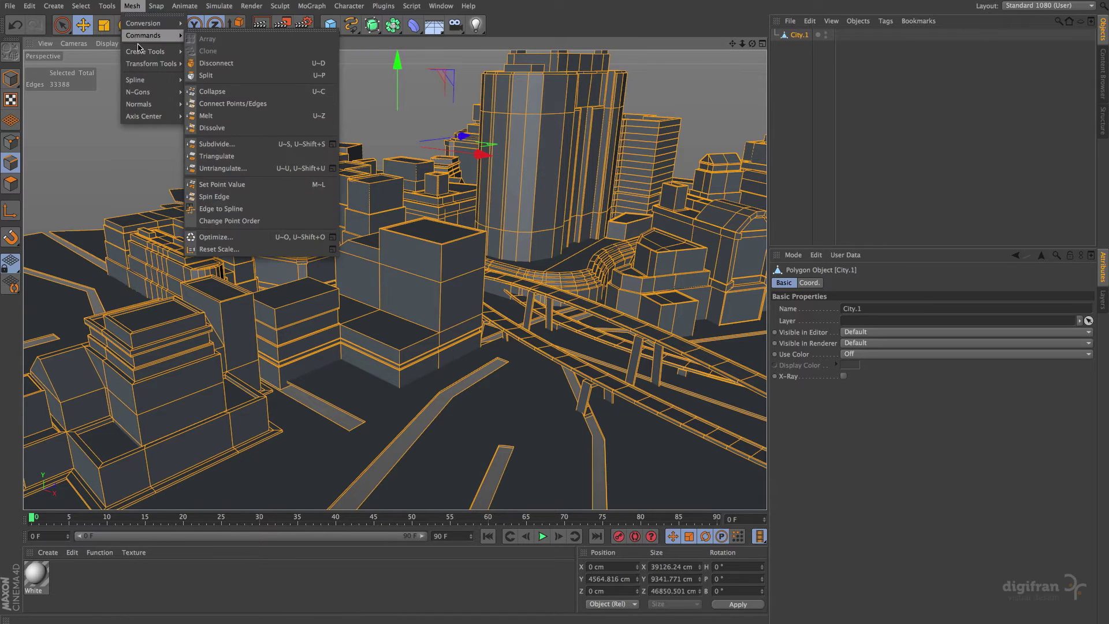
- Optimize City.1, run Edge to Spline, move City.1.Spline to top level, hide City.1
click(215, 237)
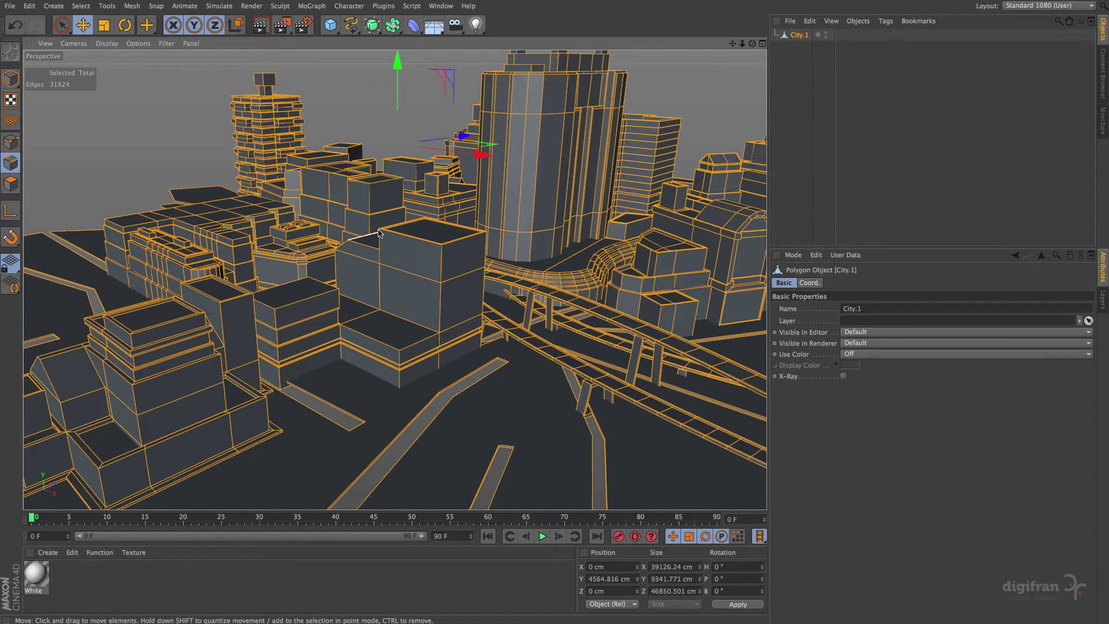
alt+drag(379, 287, 379, 287)
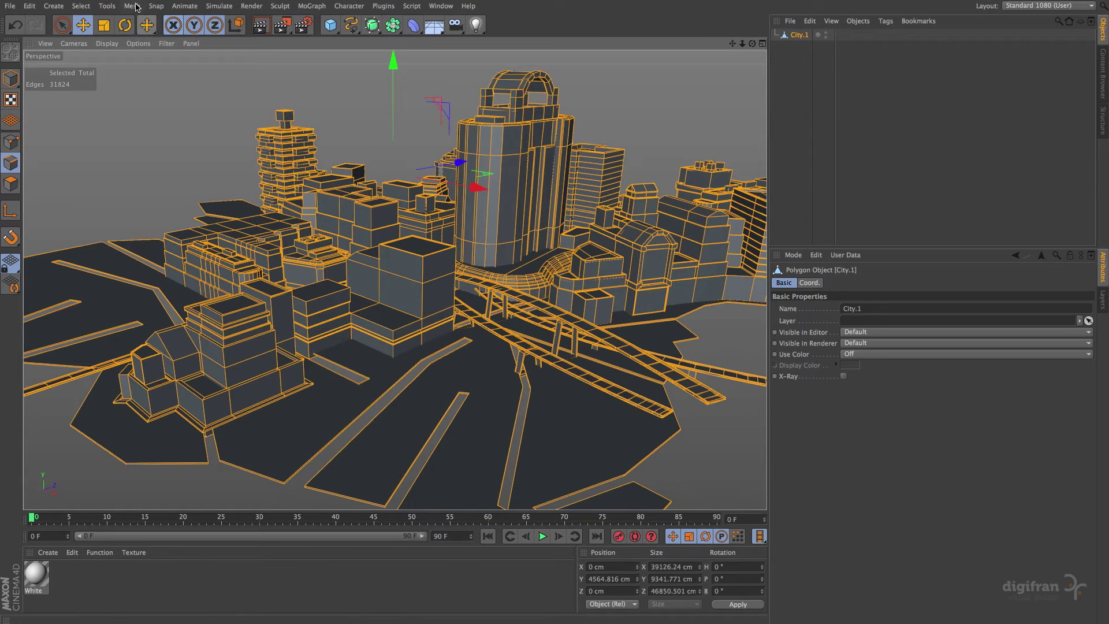
click(132, 6)
mouse_move(143, 35)
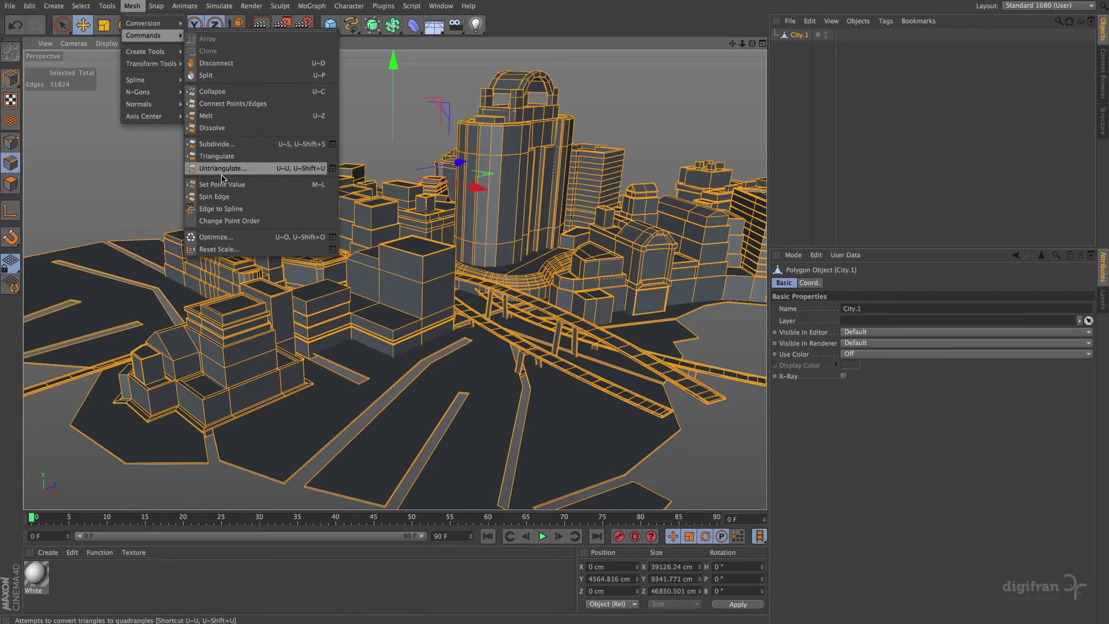
click(256, 210)
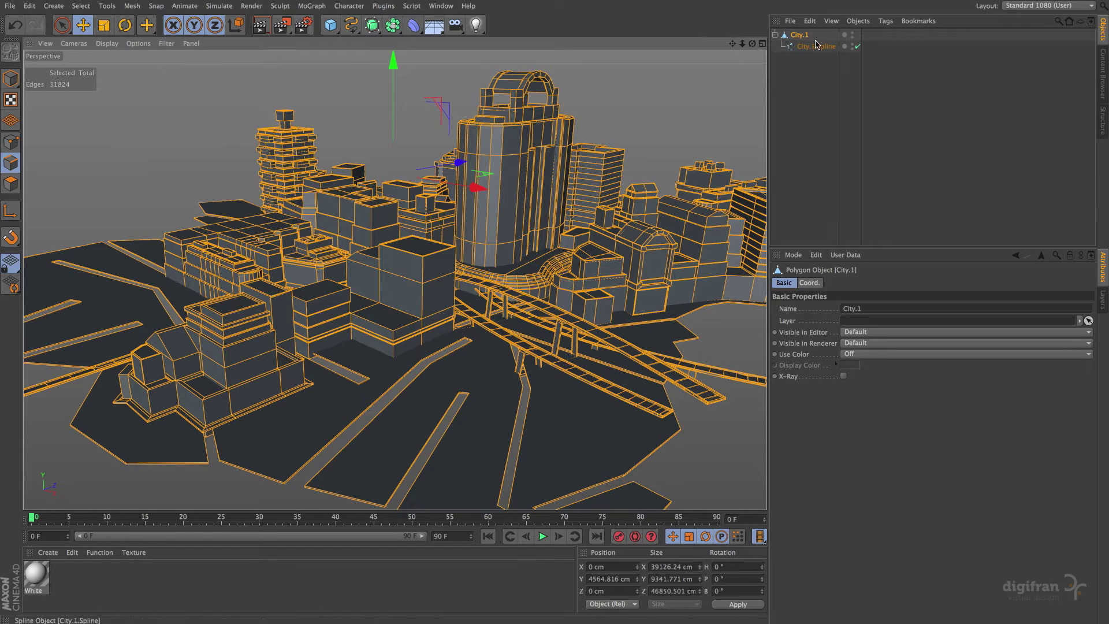
drag(810, 48, 806, 33)
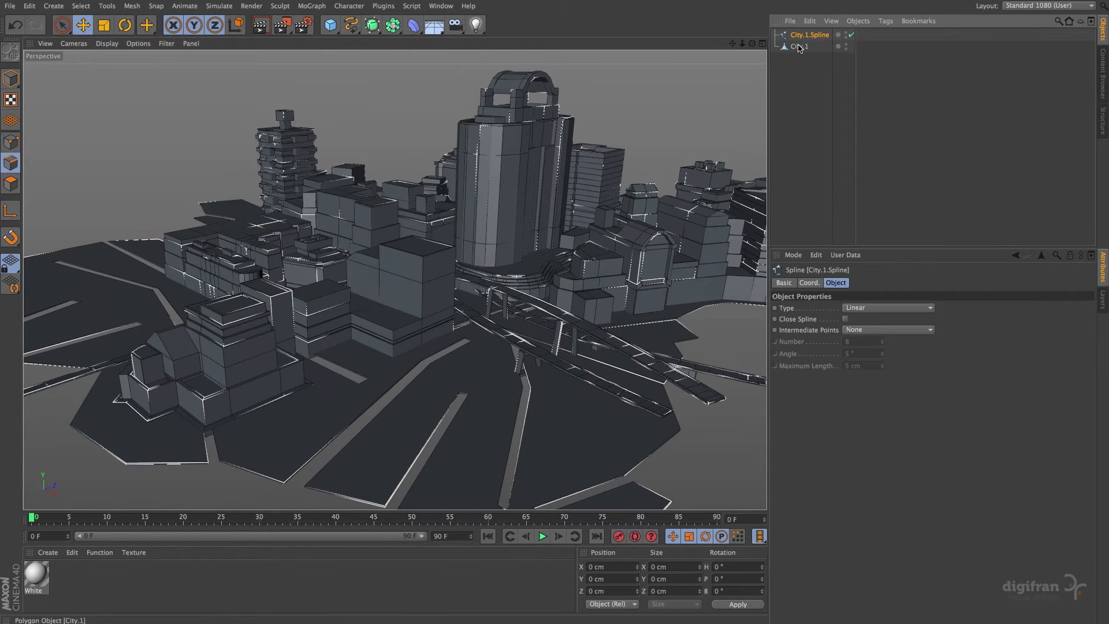
click(846, 45)
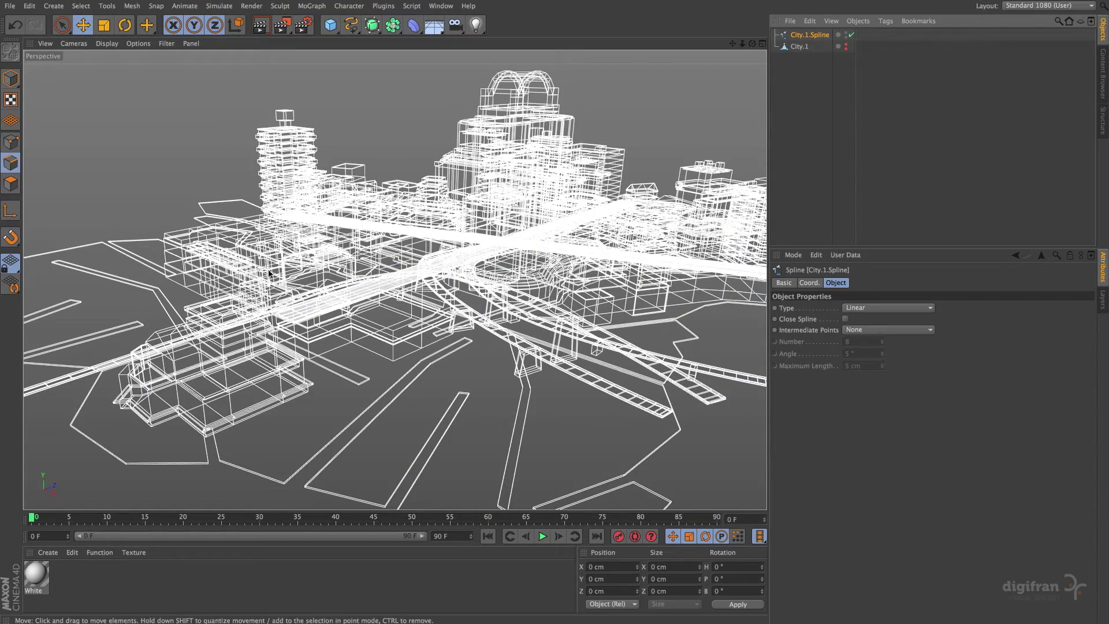
drag(742, 48, 744, 45)
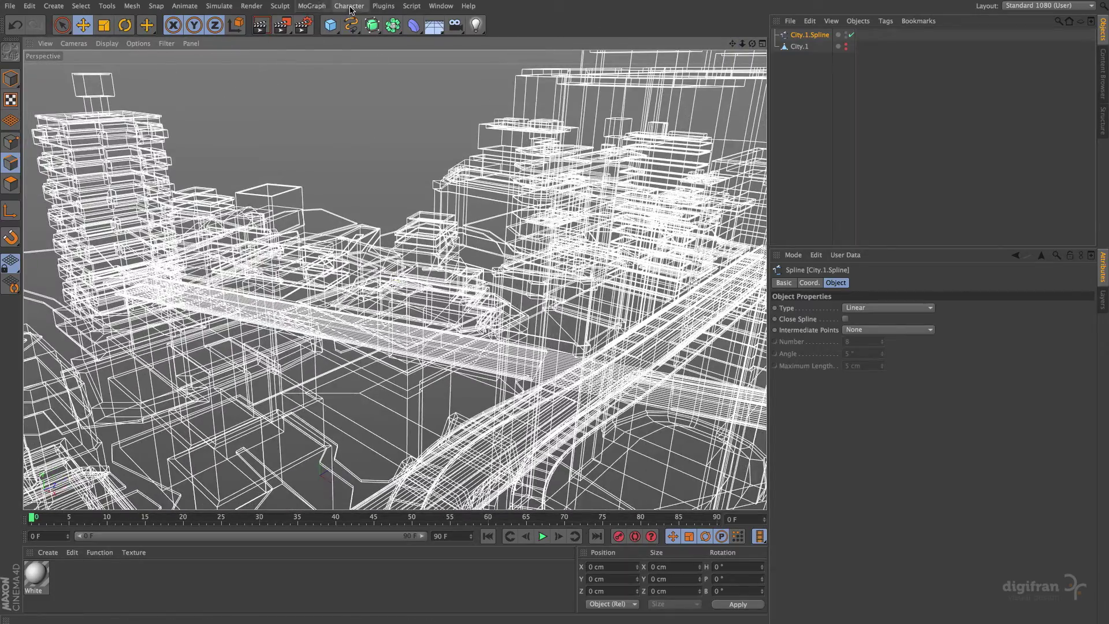
- Add a PolyFX under City.1.Spline in Partial Polys/Splines mode
click(312, 6)
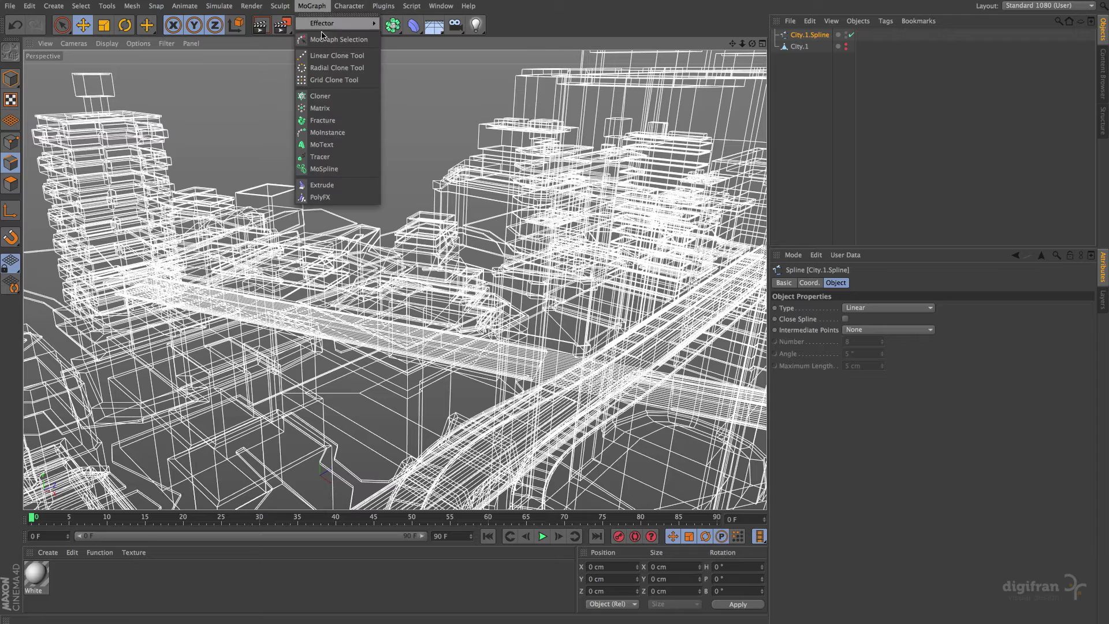
click(336, 197)
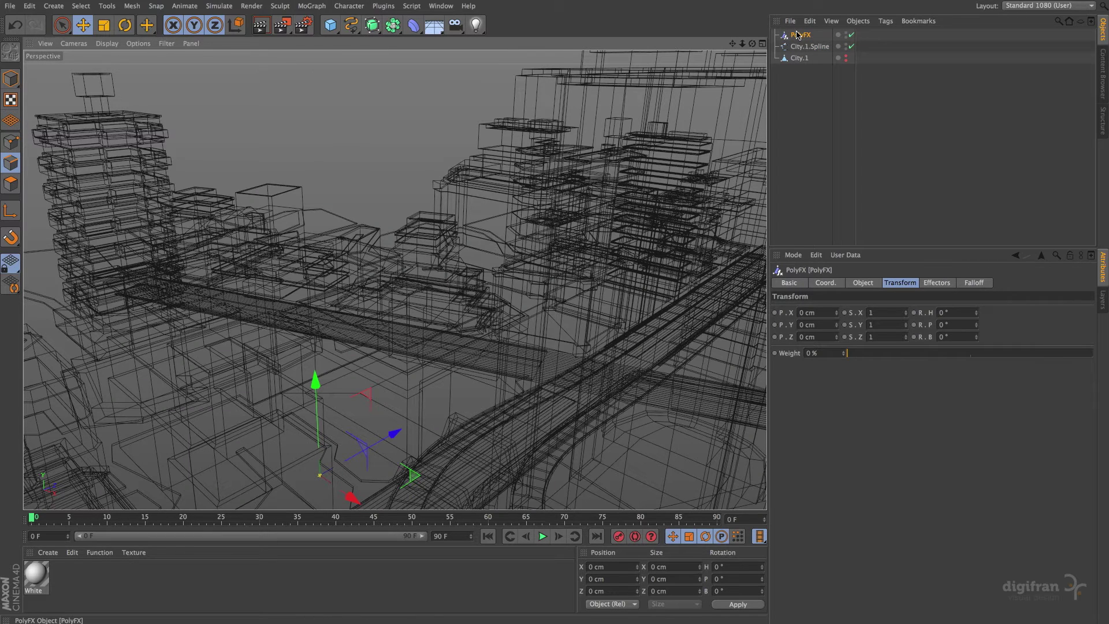
drag(805, 49, 805, 47)
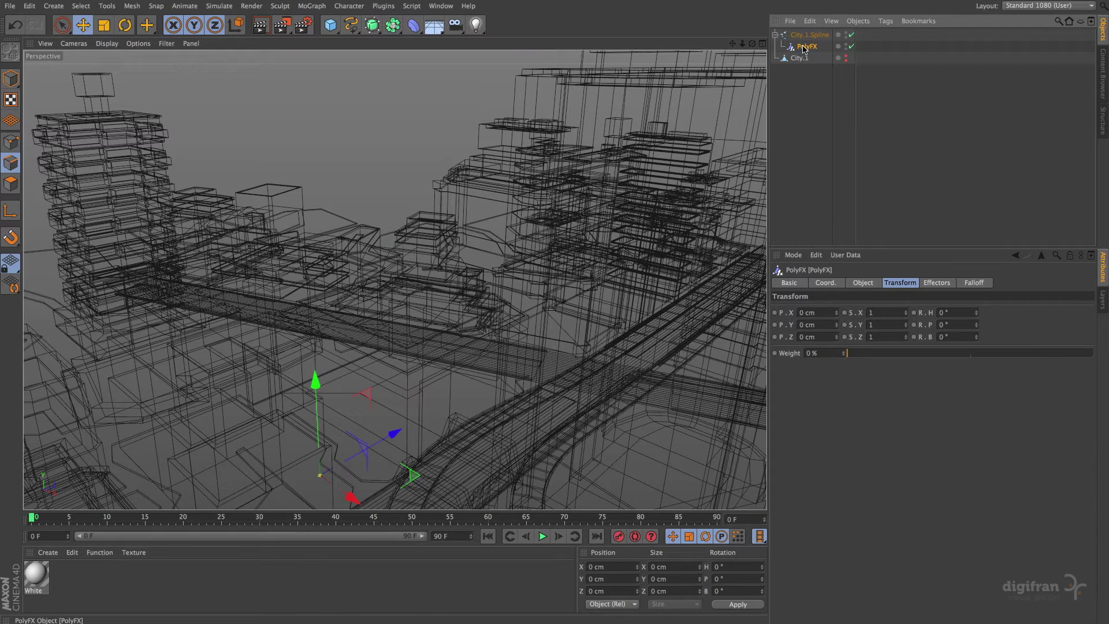
click(863, 283)
click(867, 312)
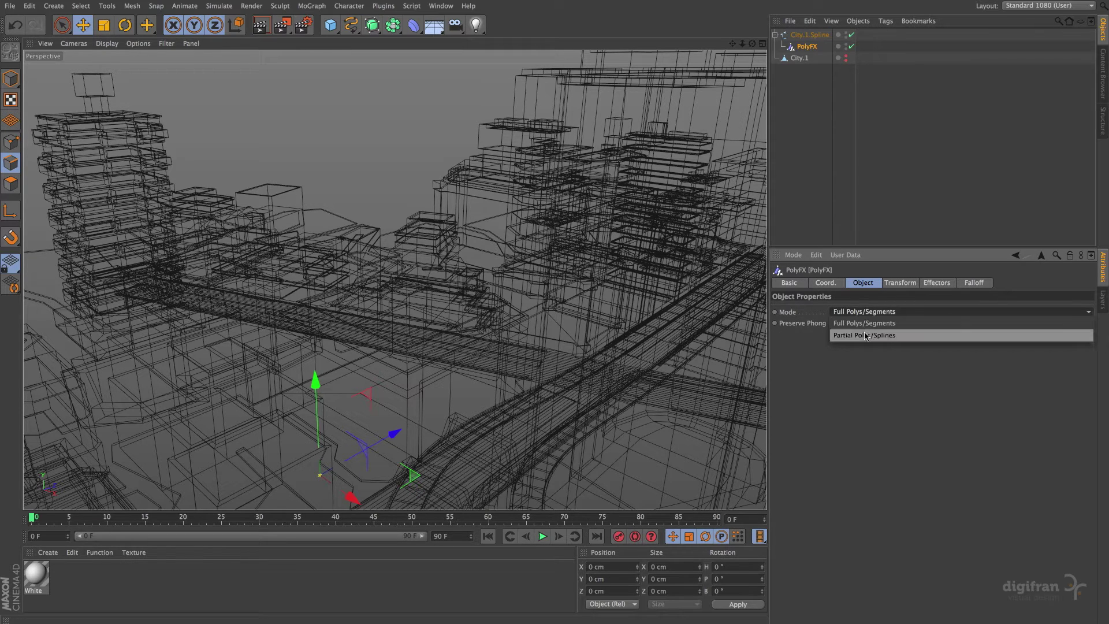
click(865, 336)
- Set the PolyFX position offsets P.X, P.Y and P.Z to 0.1 cm
click(901, 284)
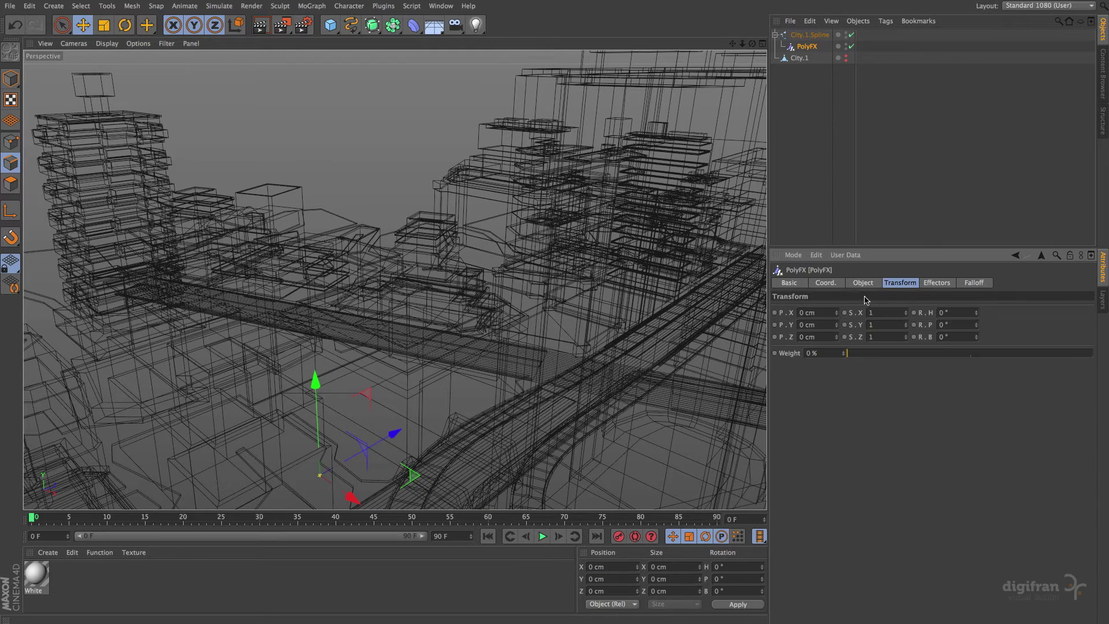
click(819, 312)
text(0)
text(.1)
click(816, 324)
text(0)
click(814, 337)
text(0)
key(Return)
alt+drag(387, 277, 395, 279)
scroll(395, 280, up, 5)
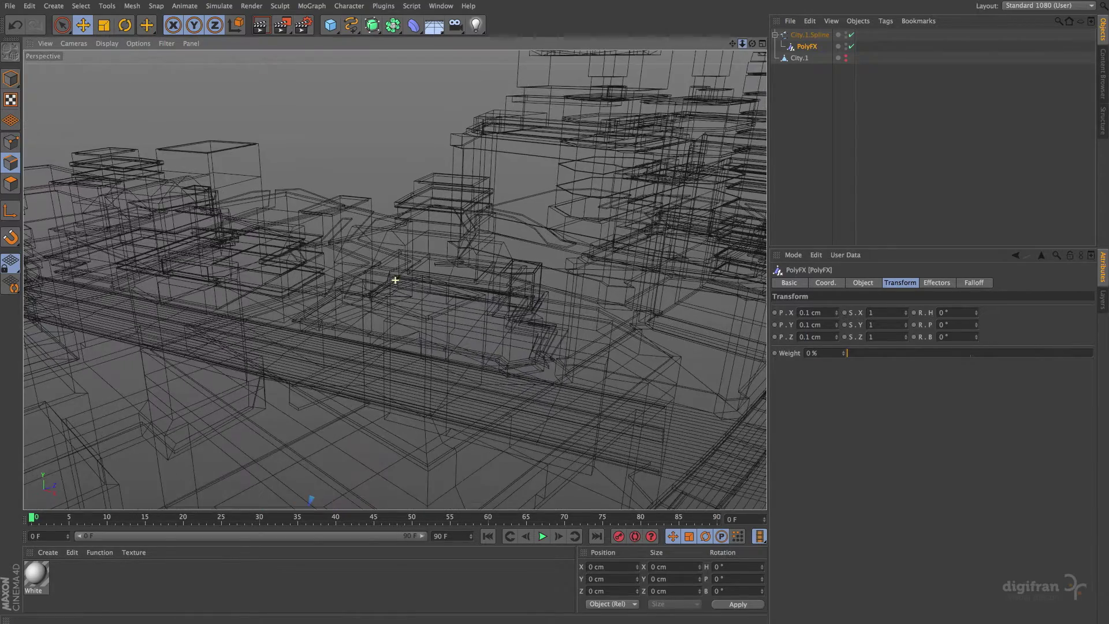
drag(749, 45, 716, 64)
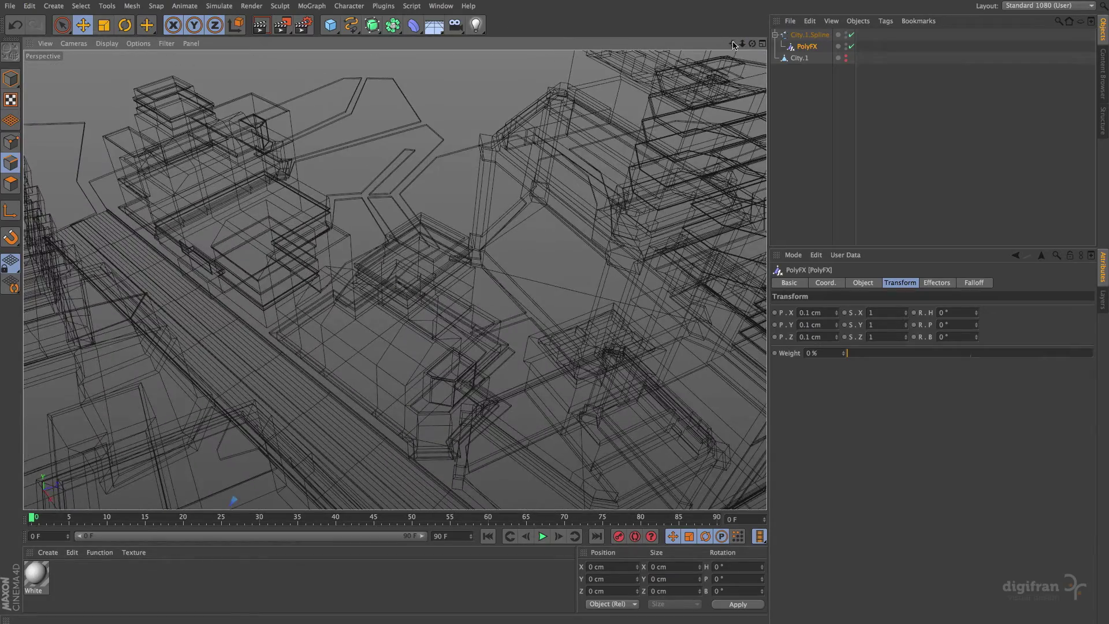
drag(731, 44, 716, 35)
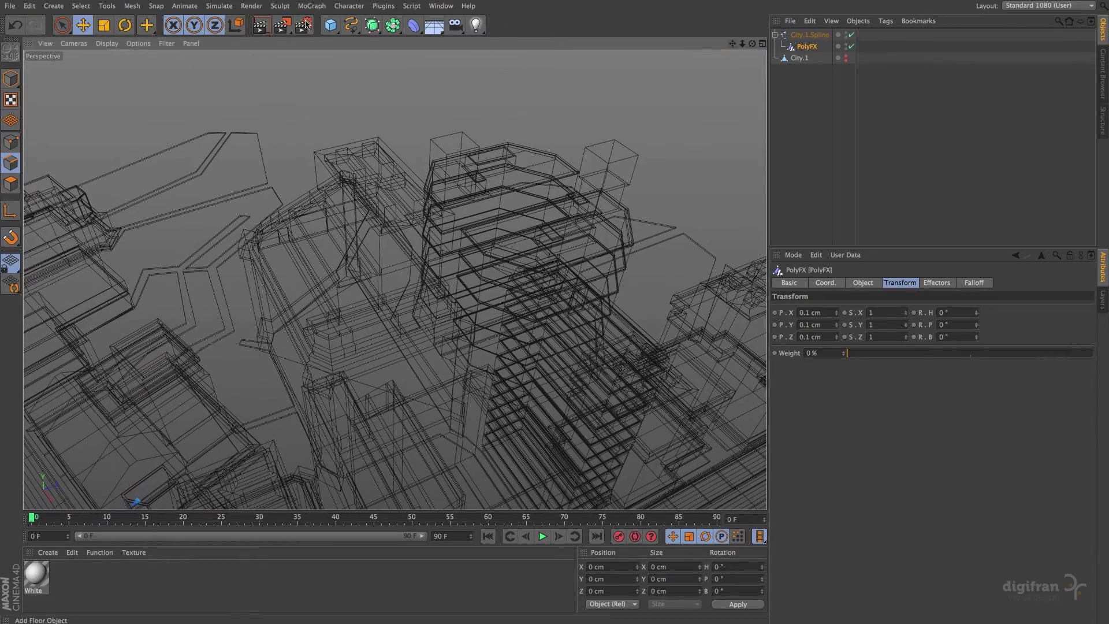
click(311, 6)
mouse_move(334, 23)
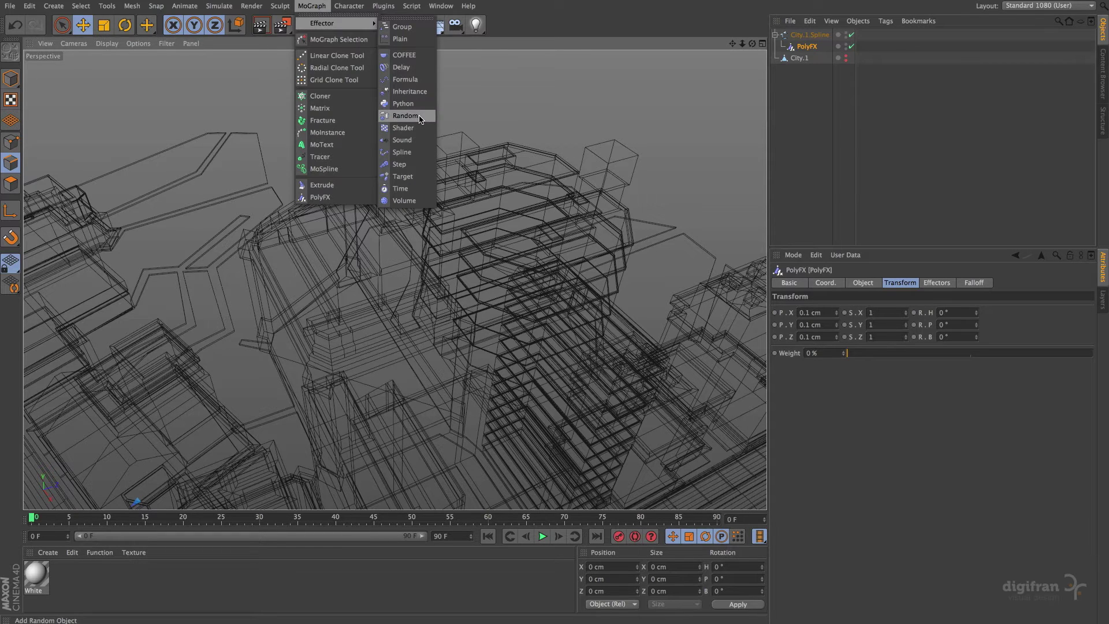
- Add a MoGraph Random effector to scatter the city spline pieces
click(422, 115)
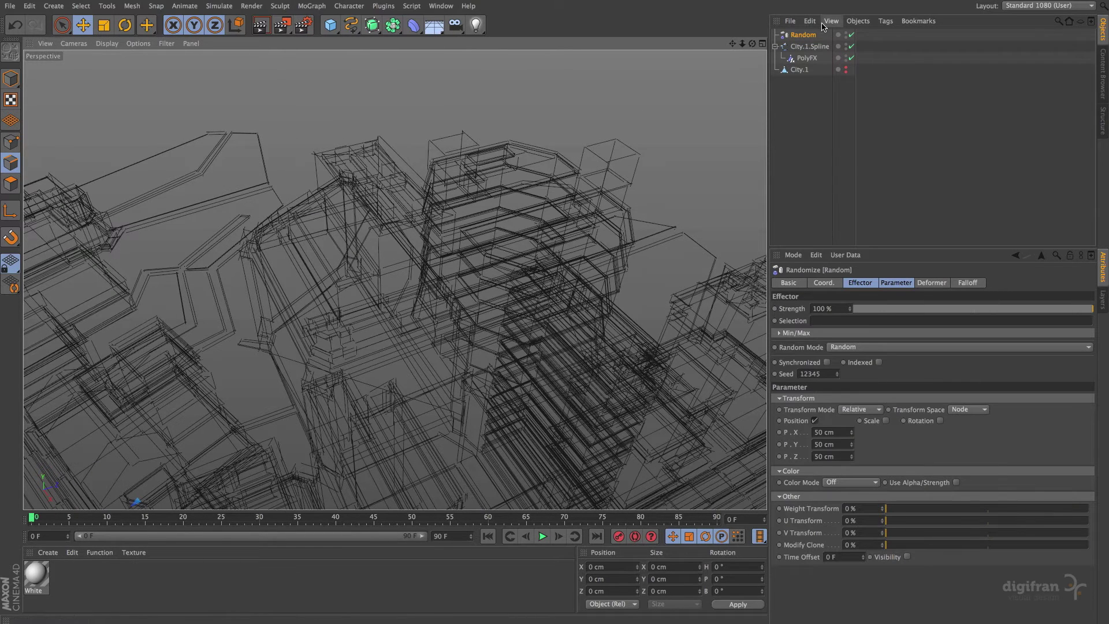
mouse_move(742, 44)
mouse_down()
mouse_move(756, 46)
mouse_move(729, 46)
mouse_up()
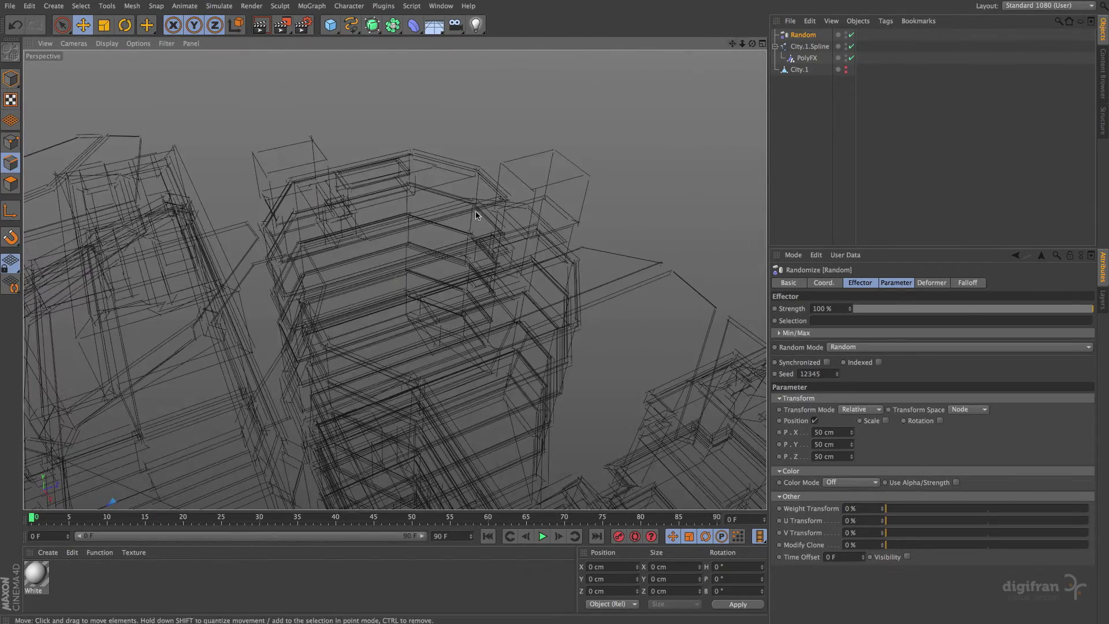
click(810, 46)
click(865, 329)
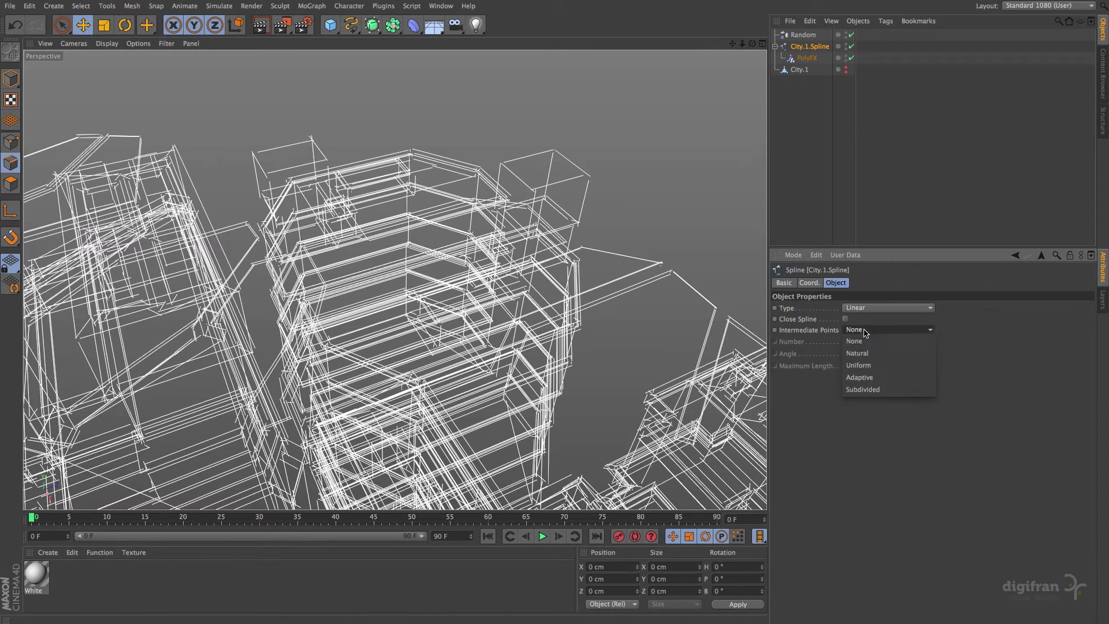
click(865, 393)
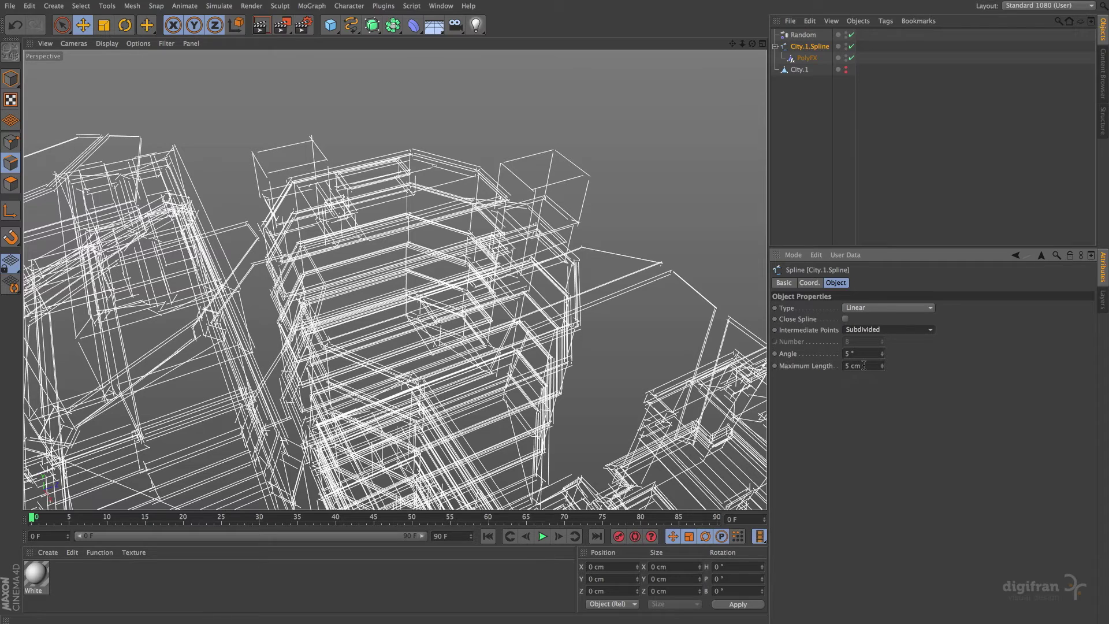
click(863, 365)
text(100)
key(Return)
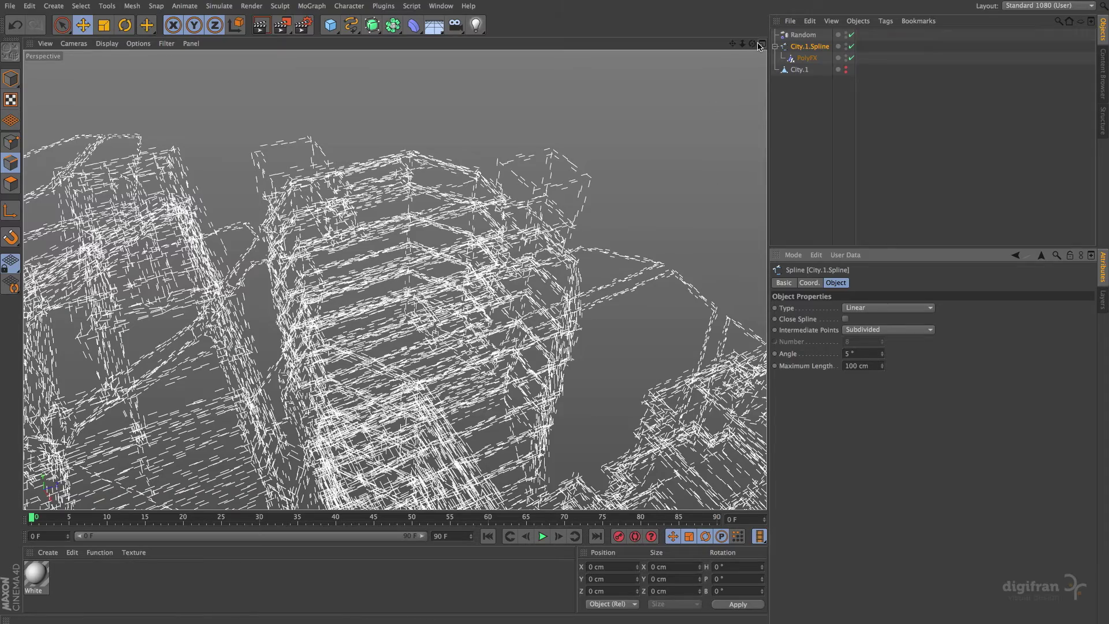
drag(751, 43, 693, 57)
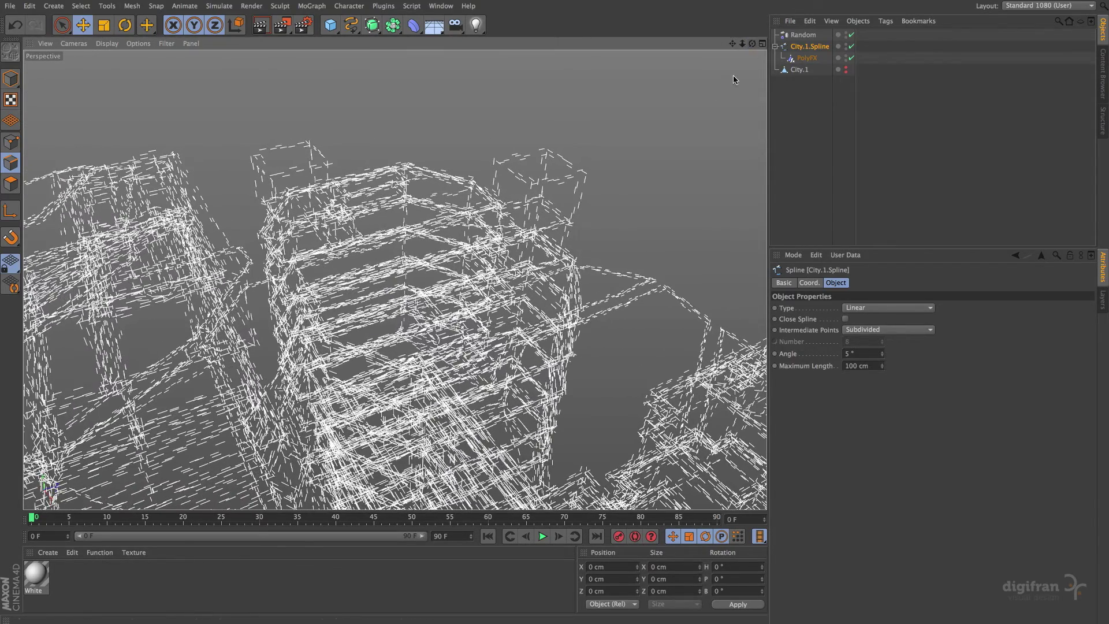
click(857, 22)
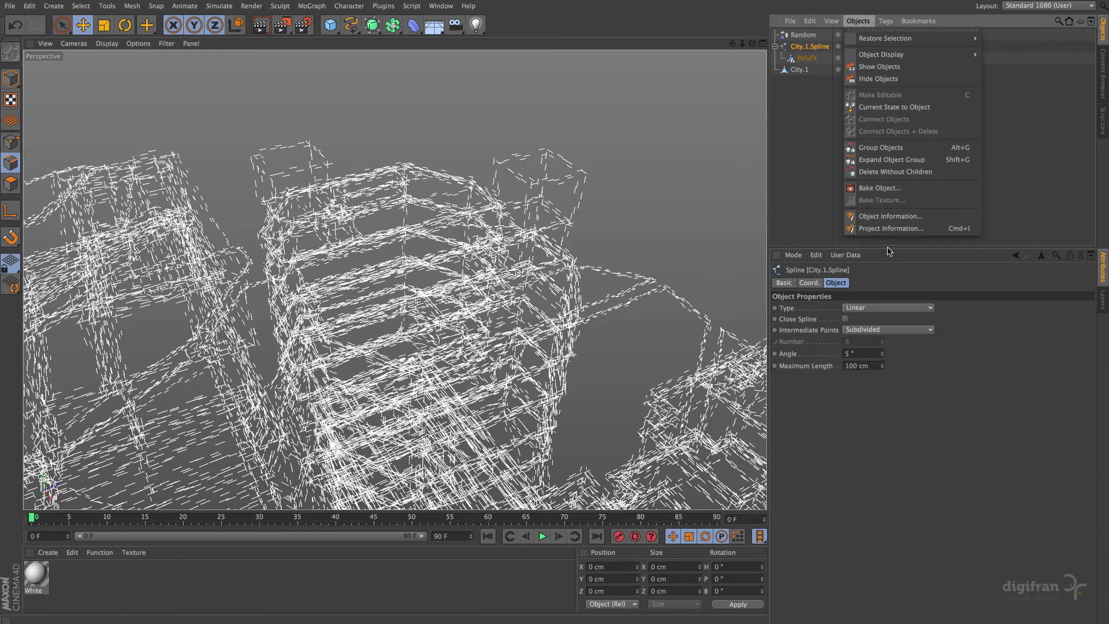
click(891, 229)
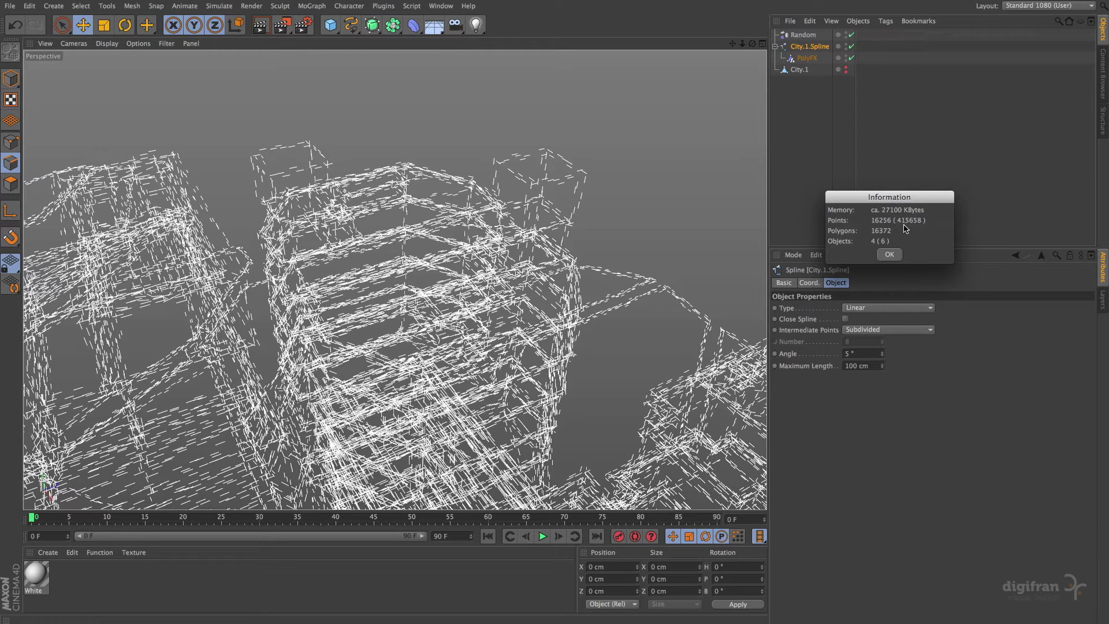
click(890, 254)
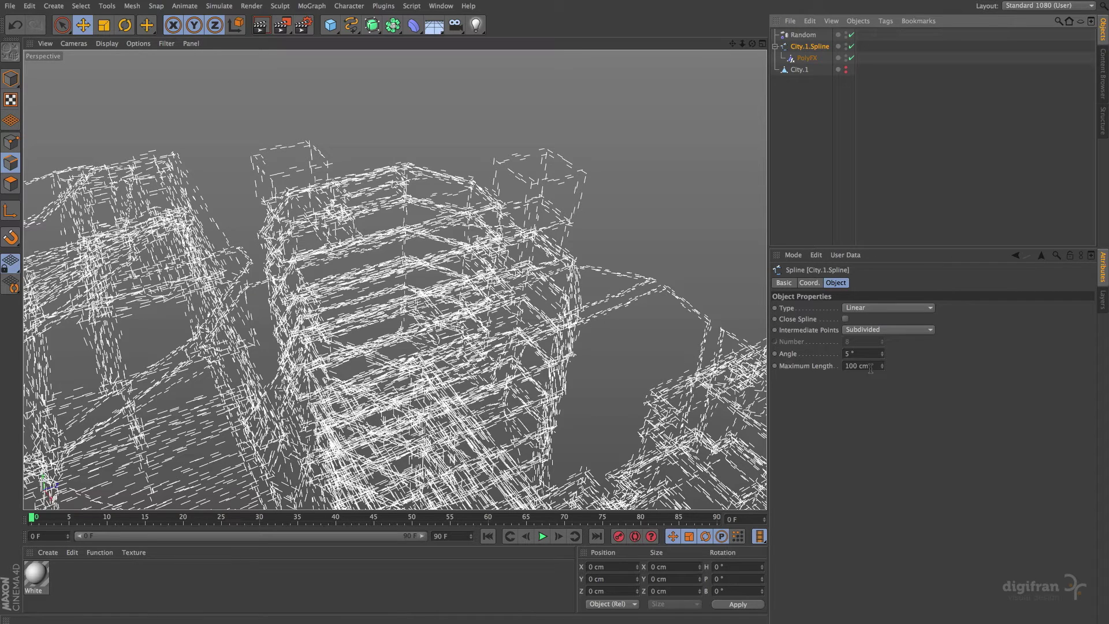
click(872, 330)
click(872, 341)
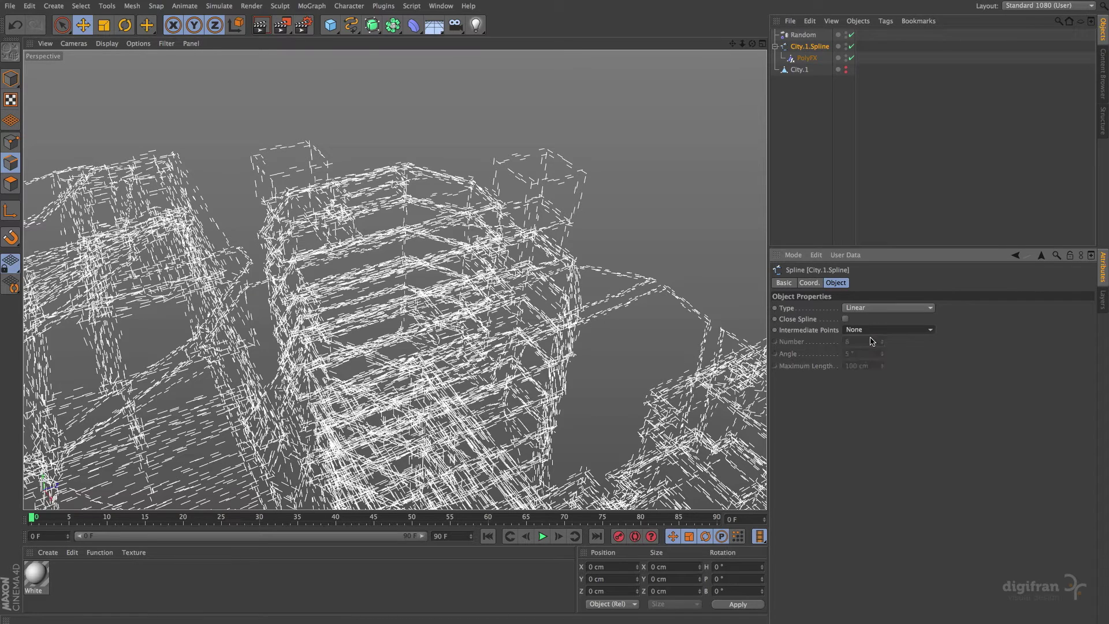
- Delete the Random effector and wrap City.1.Spline with its PolyFX in a Connect object
click(801, 35)
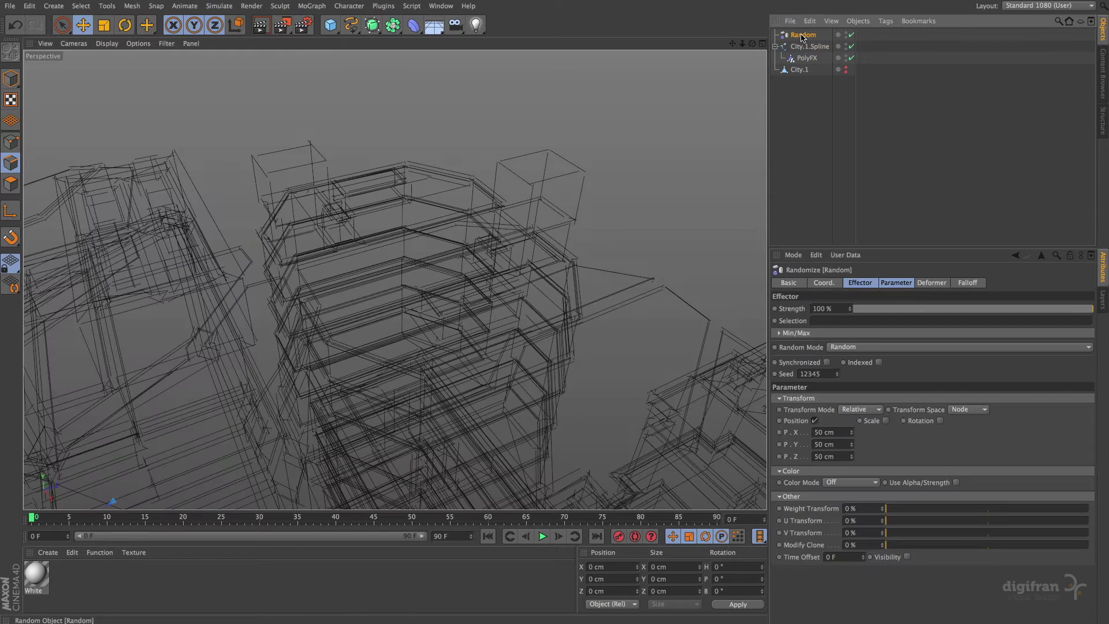
key(Delete)
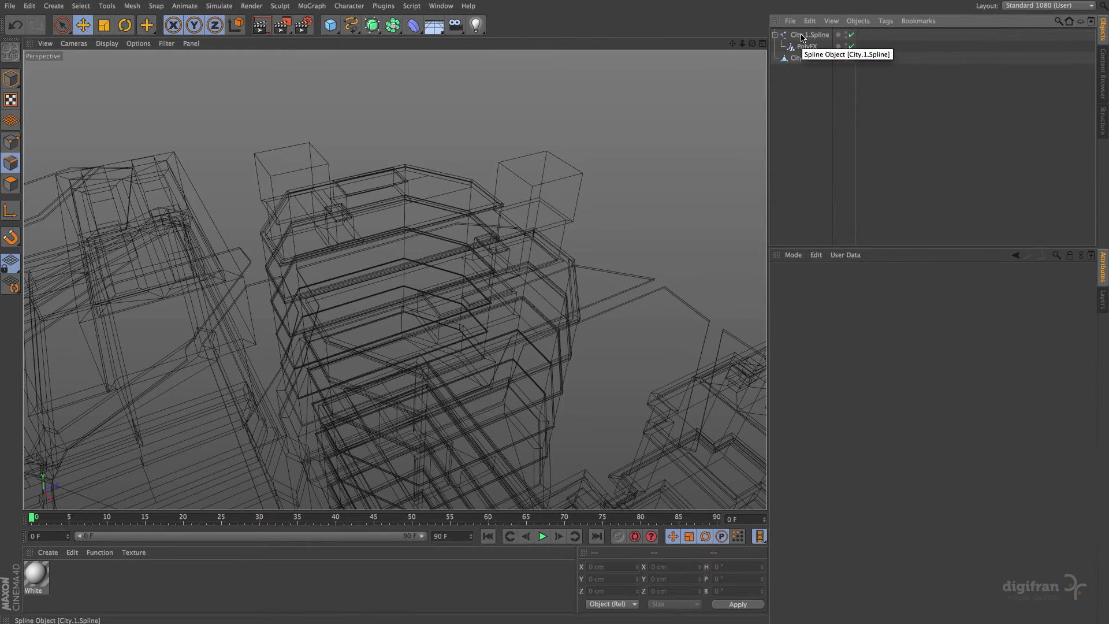
click(803, 36)
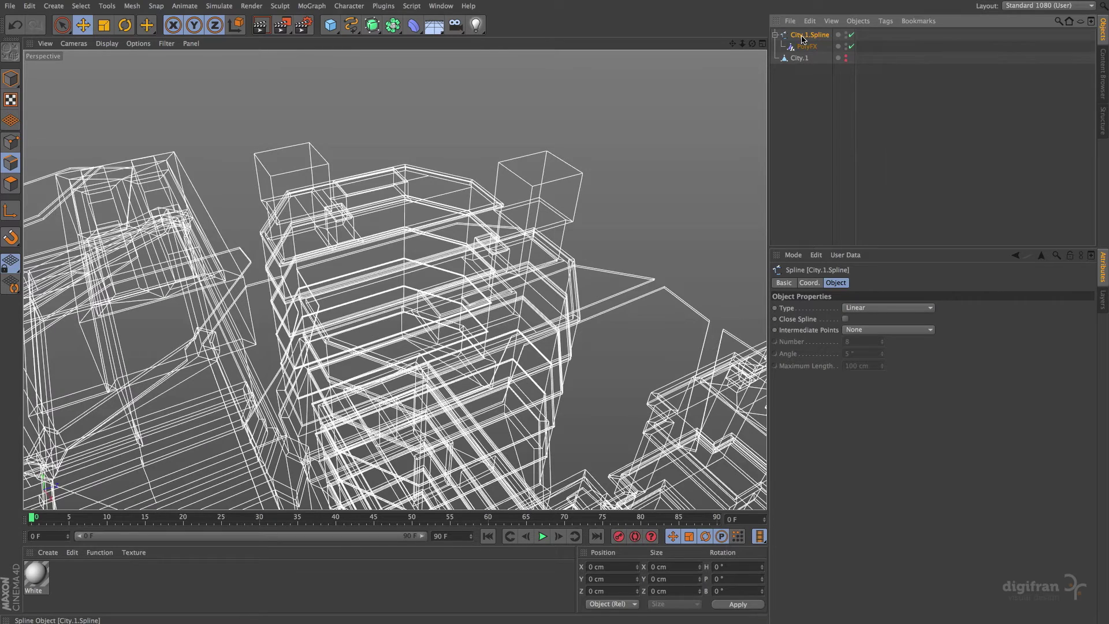
click(393, 26)
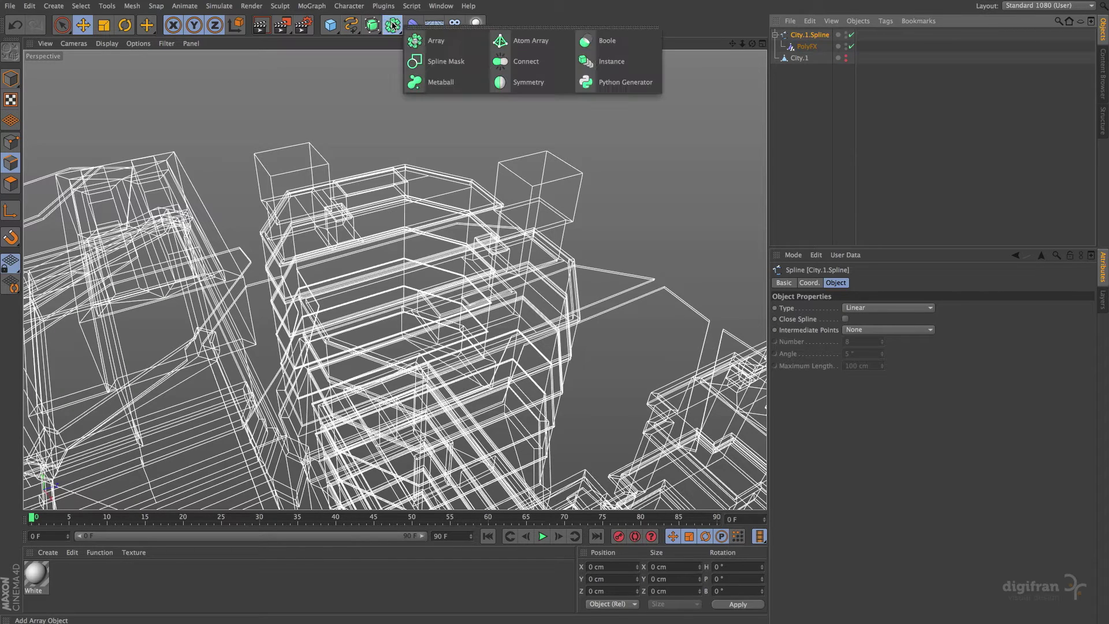
alt+click(521, 62)
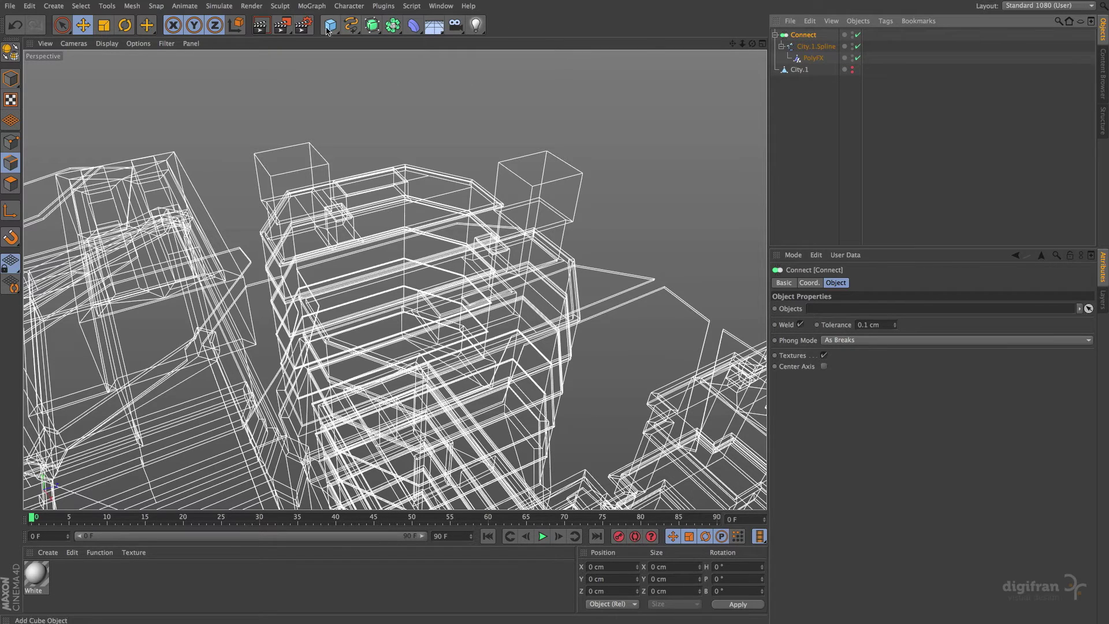
click(183, 6)
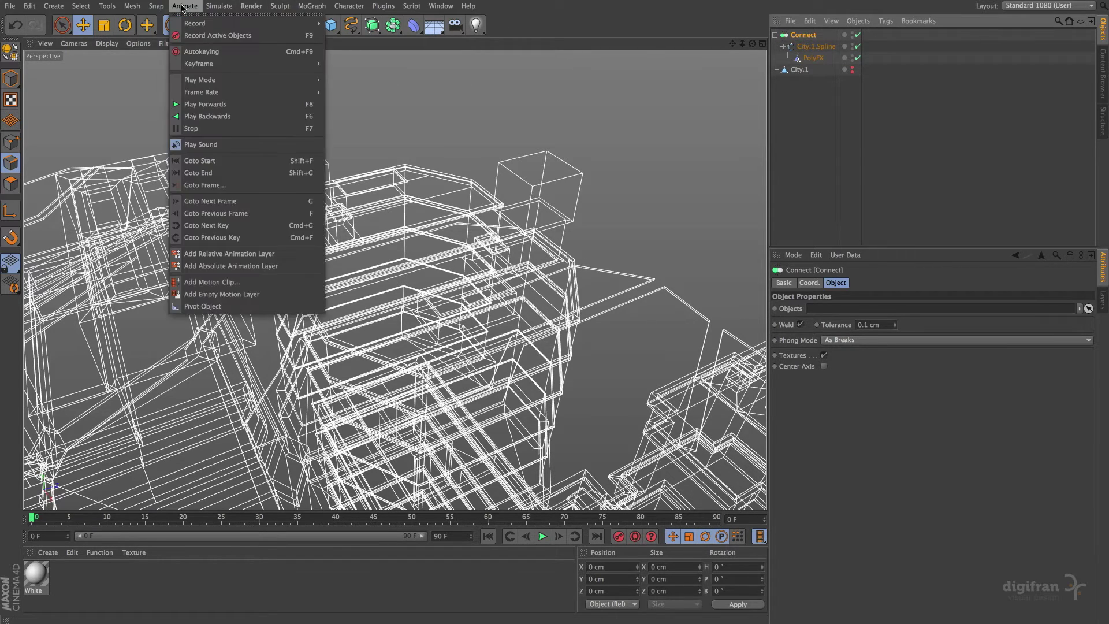
mouse_move(227, 80)
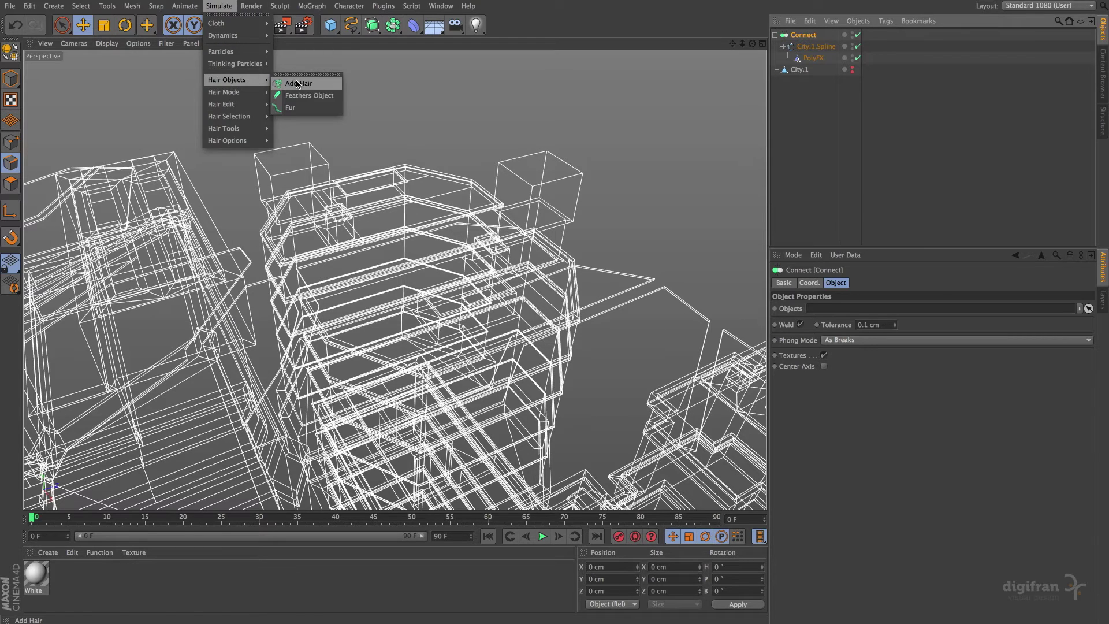
- Add Hair to the Connect object, rooted on Spline Guides with 4 segments
click(297, 84)
click(850, 285)
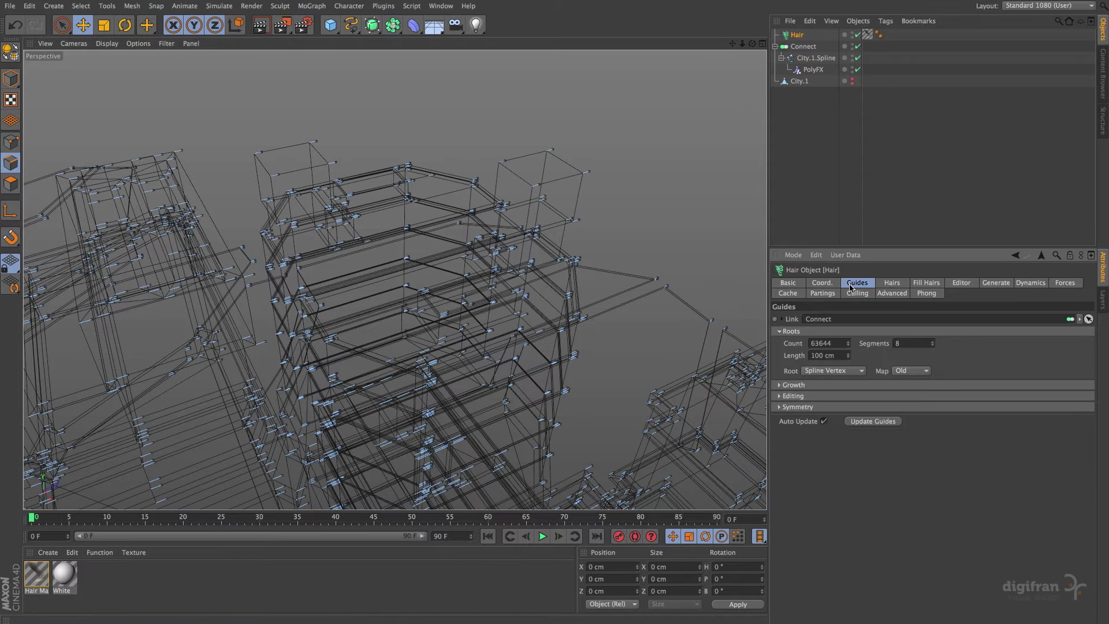
click(835, 373)
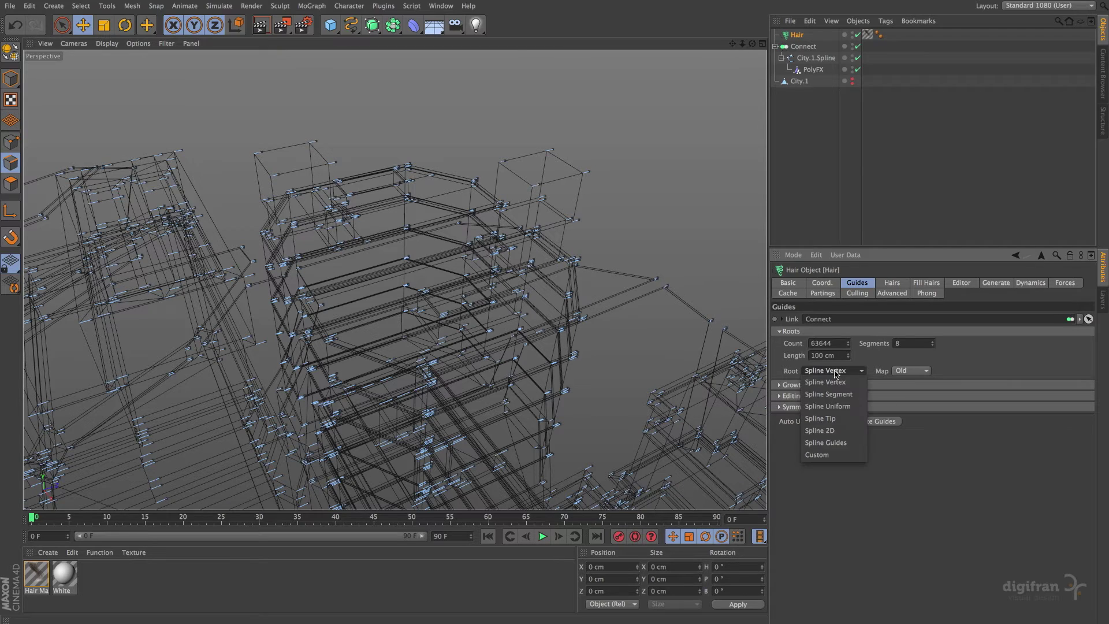
click(828, 443)
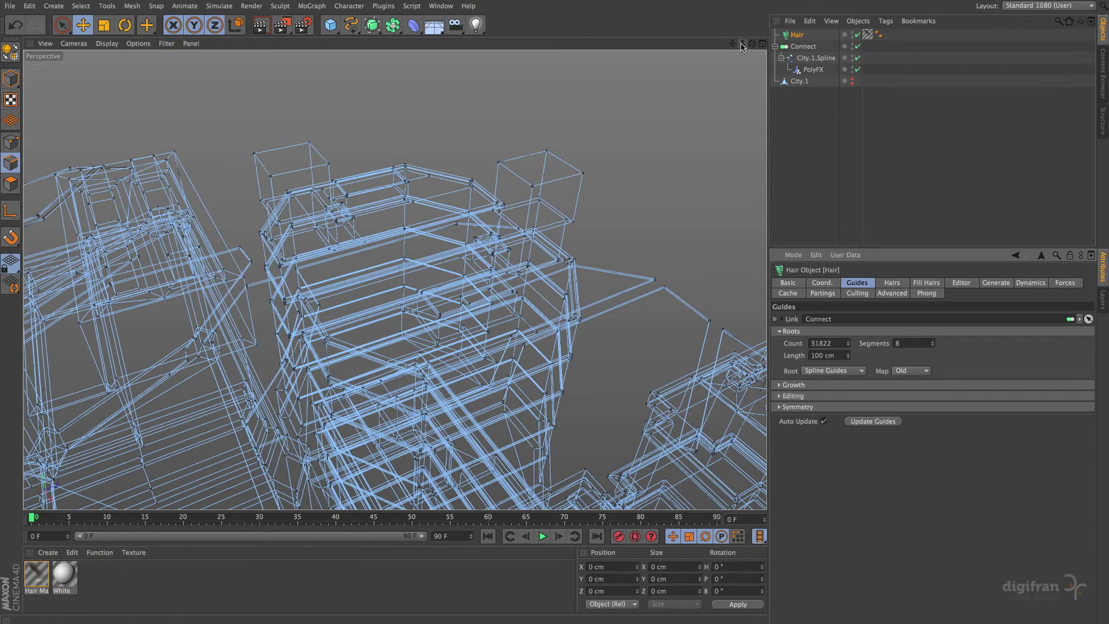
drag(742, 46, 774, 46)
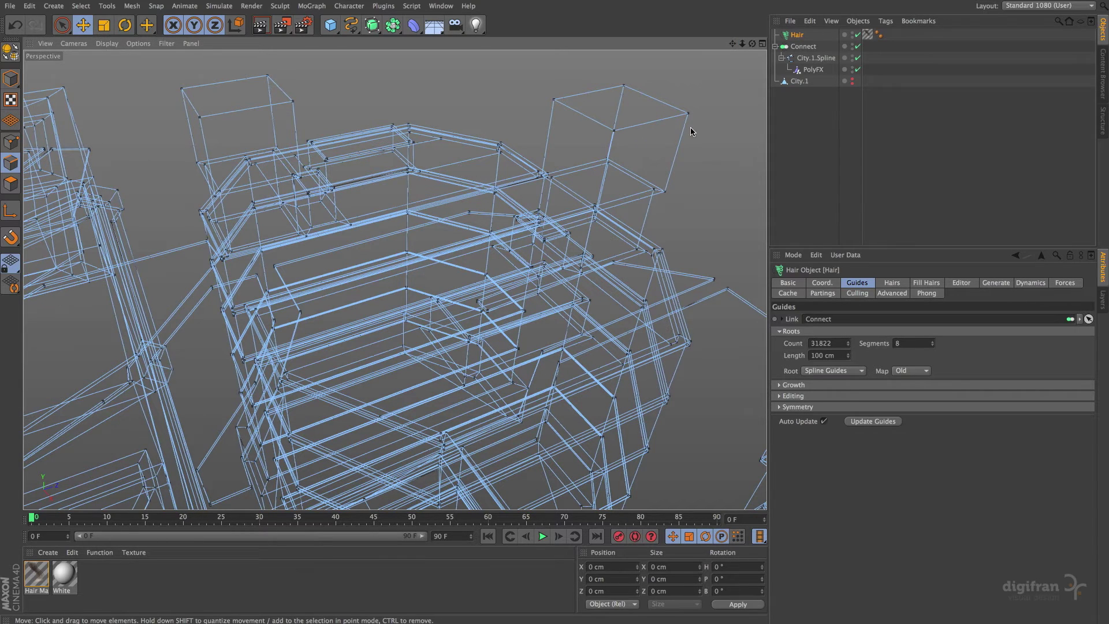
click(918, 344)
text(4)
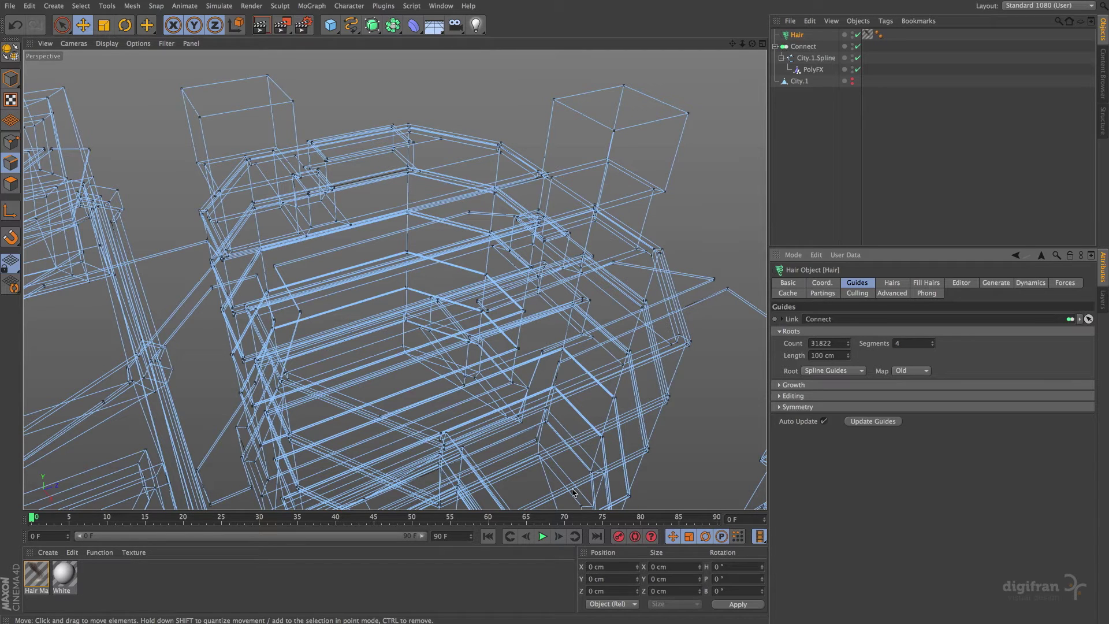
- Play the hair animation to preview it, then return to the first frame
click(543, 537)
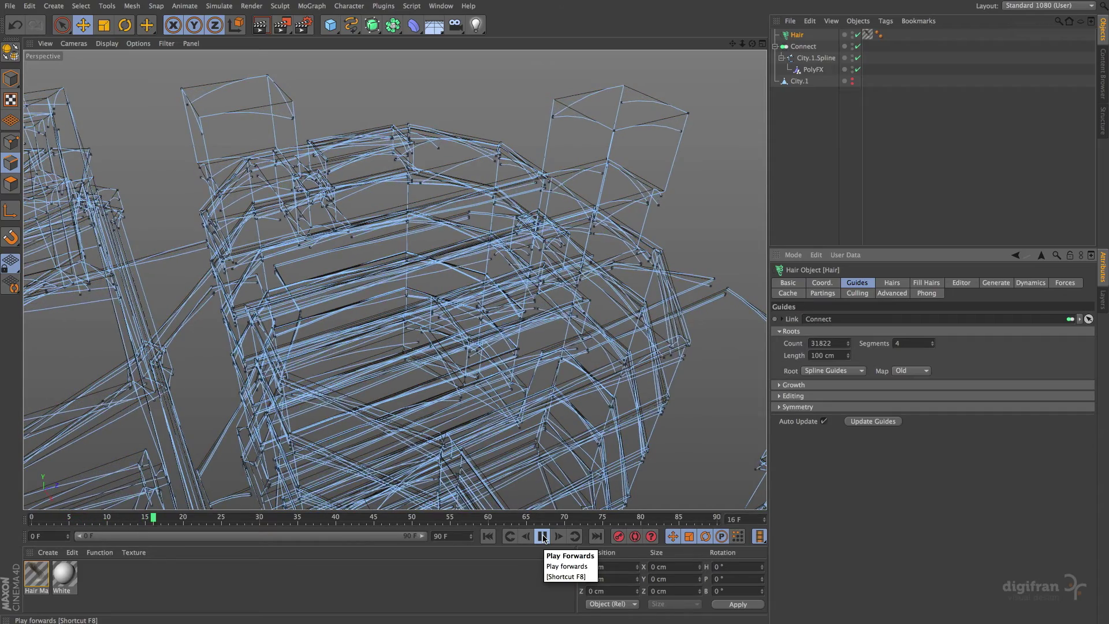
click(543, 537)
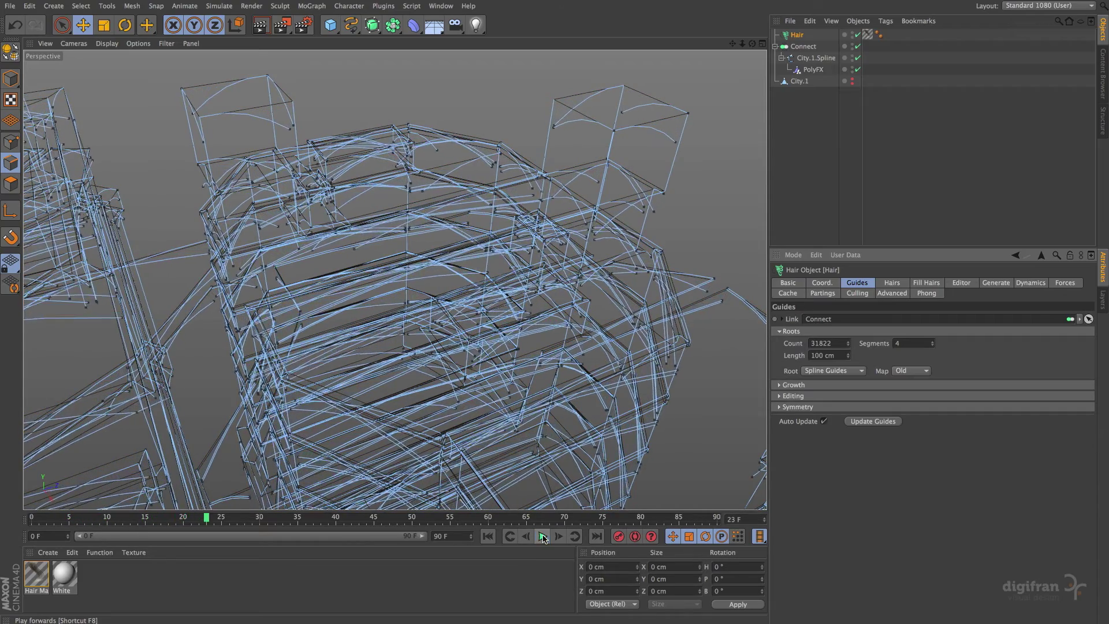
click(488, 534)
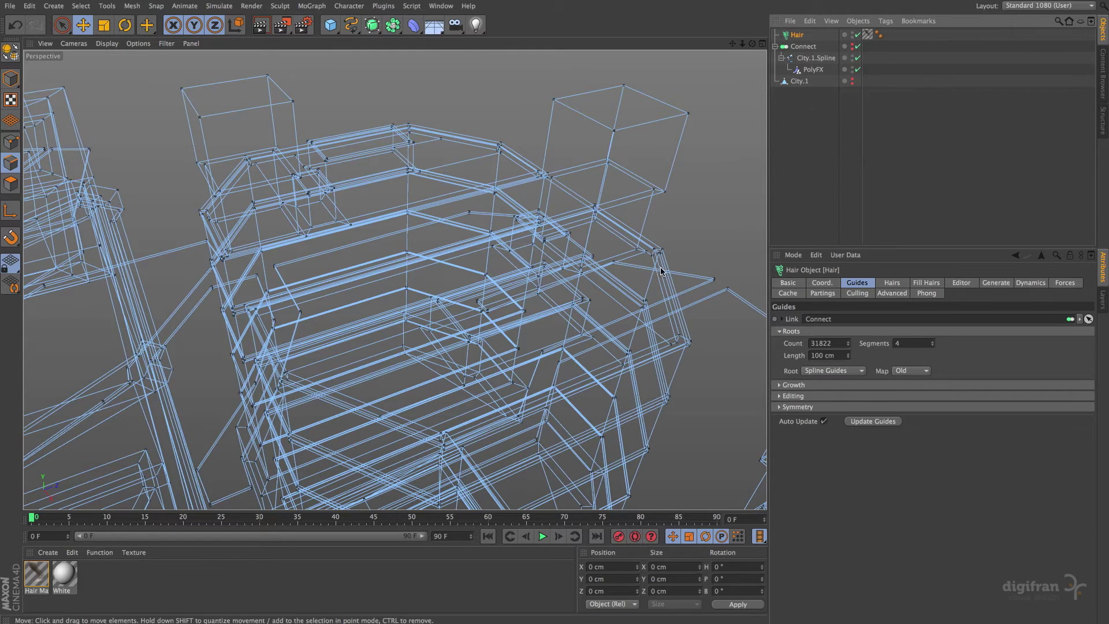
- Set the hair's Hold Roots to 0% in the Hair Dynamics settings
click(1024, 284)
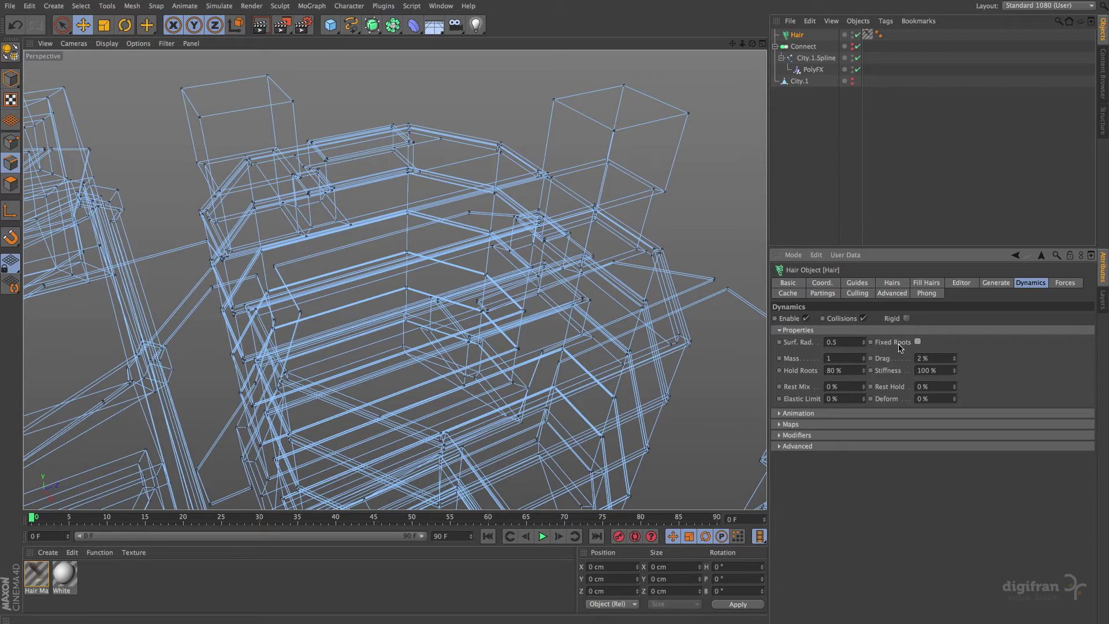
double_click(836, 371)
text(0)
- Delete the Connect object with its city spline and PolyFX, leaving Hair and City.1
click(803, 46)
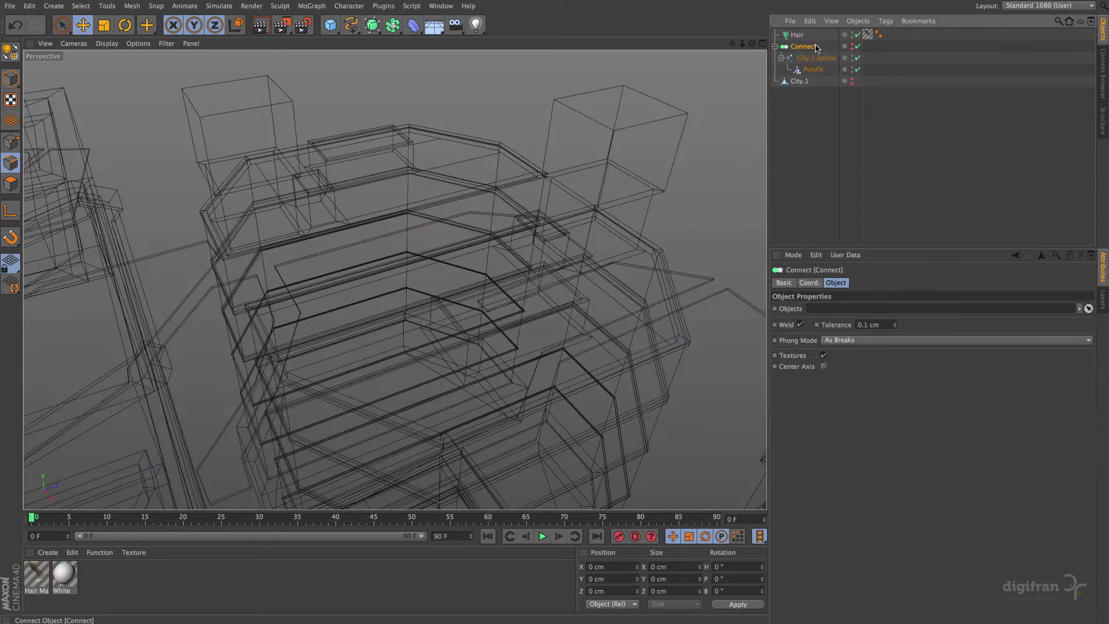
key(Delete)
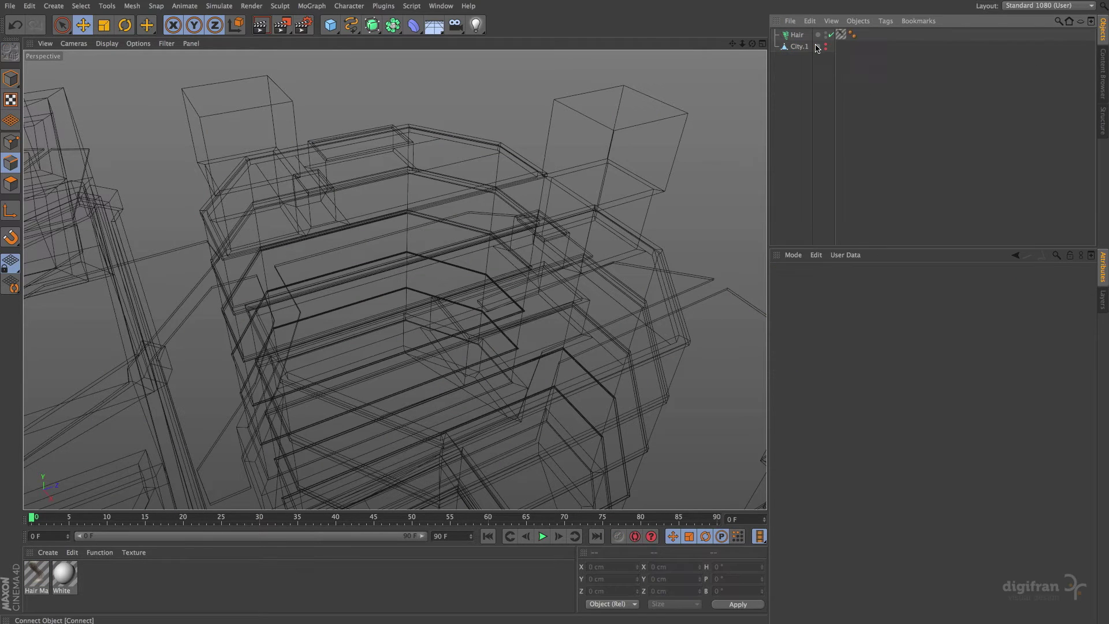
click(800, 34)
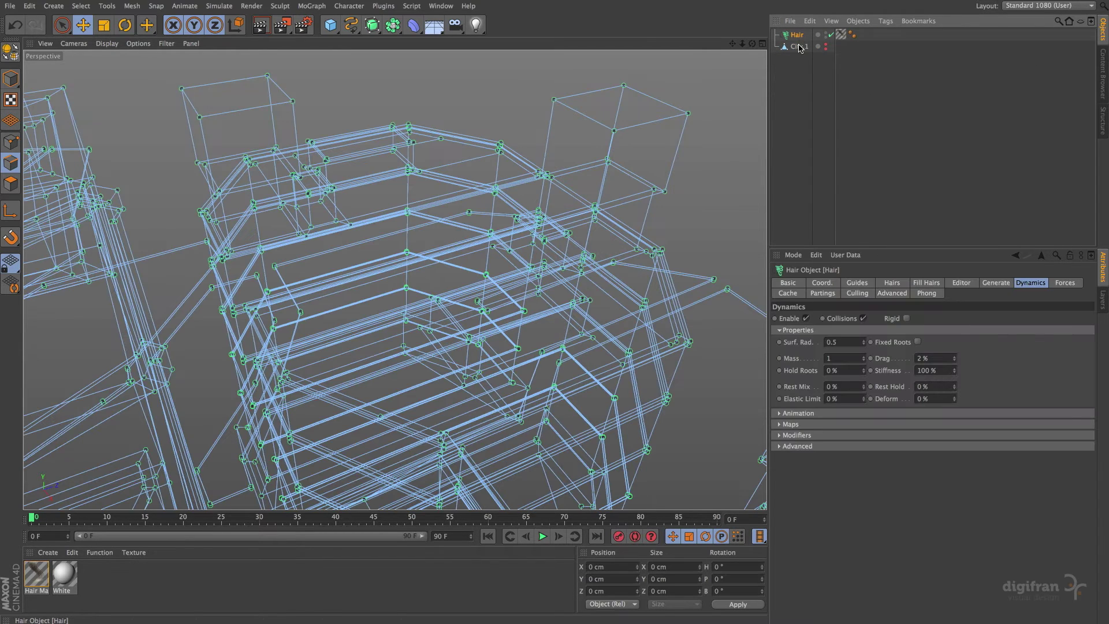
click(792, 95)
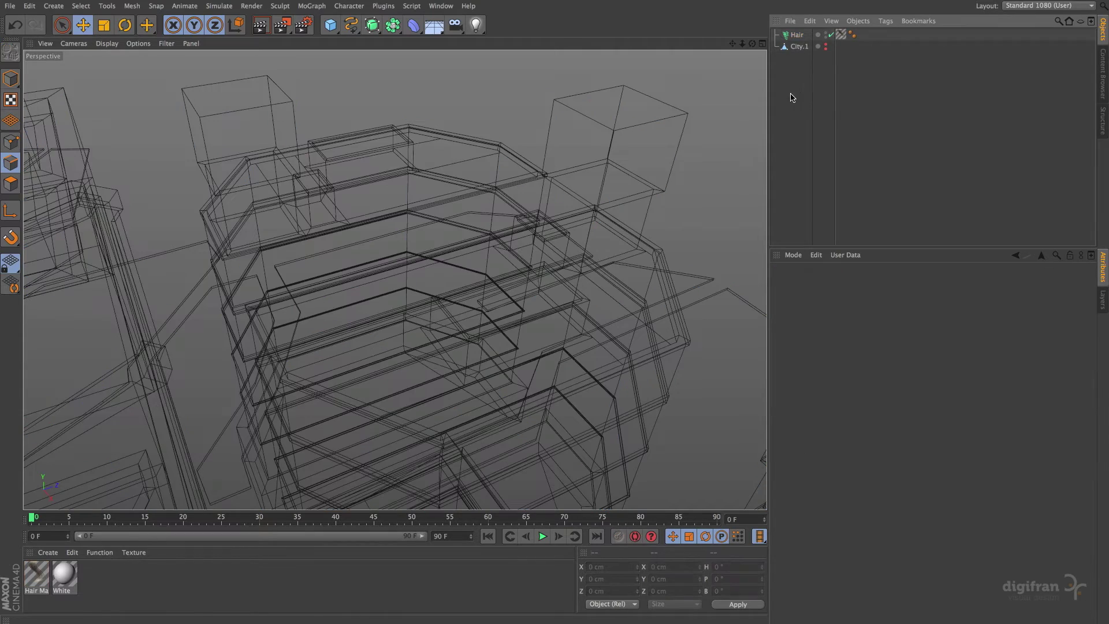
- Play the hair simulation as a preview, then stop and rewind to the first frame
click(542, 536)
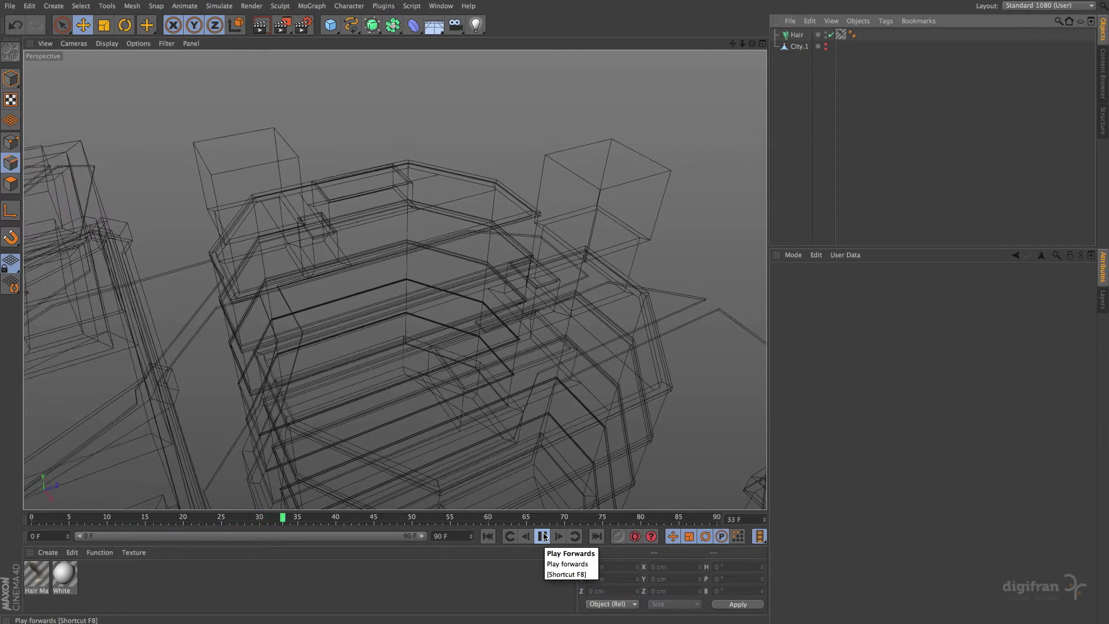
click(543, 536)
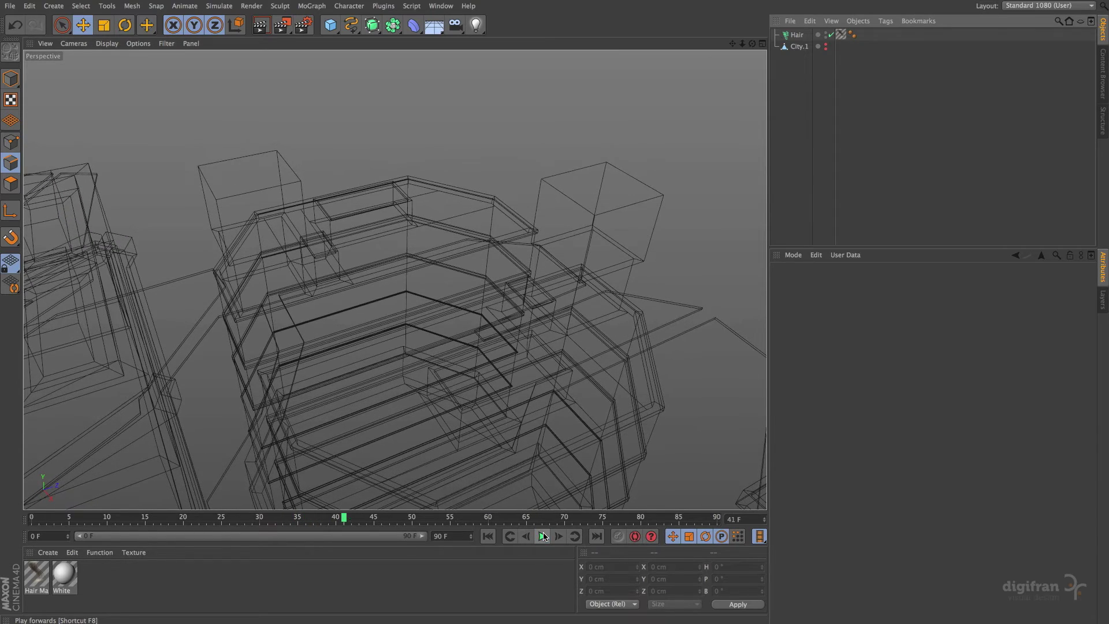
click(488, 536)
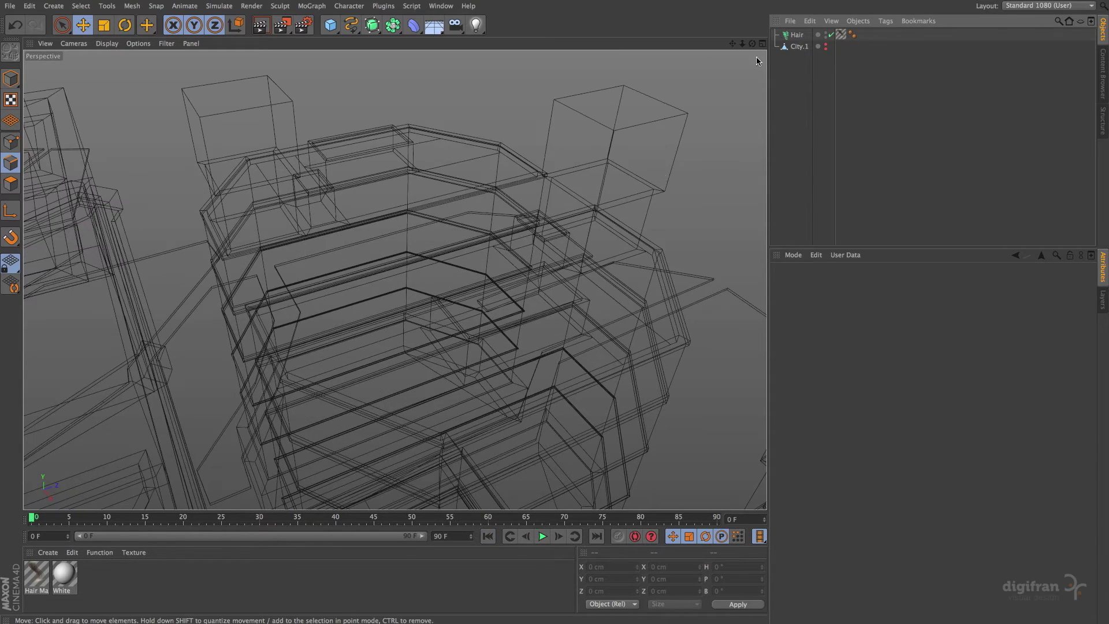
- Set the hair's Gravity force to 0 instead of -9.81
click(796, 34)
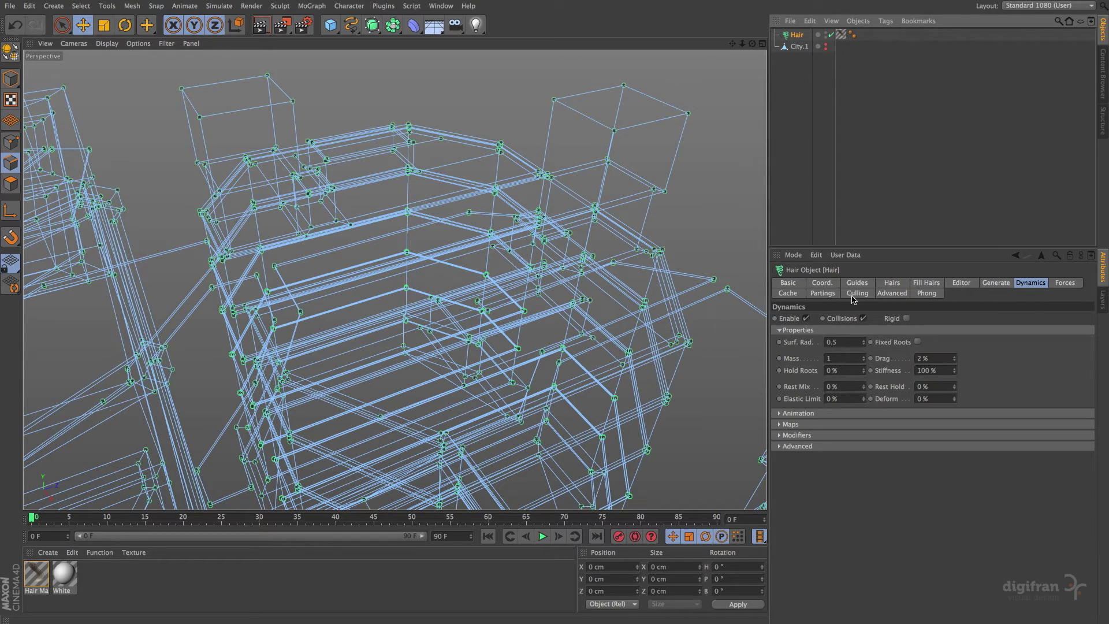
click(1066, 283)
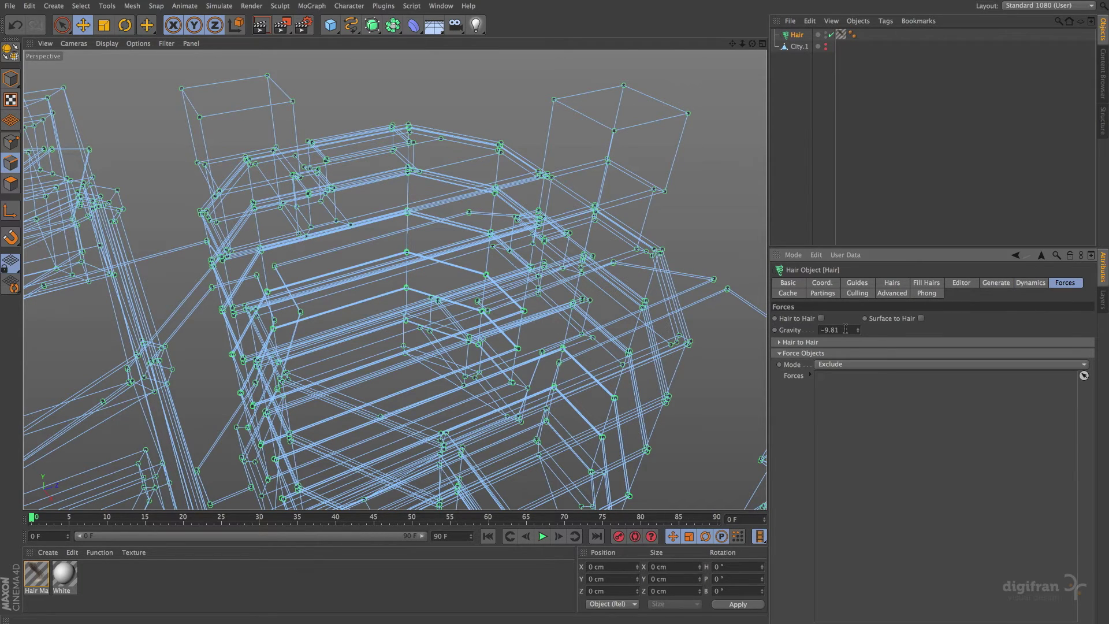
double_click(845, 329)
text(0)
click(213, 7)
mouse_move(223, 51)
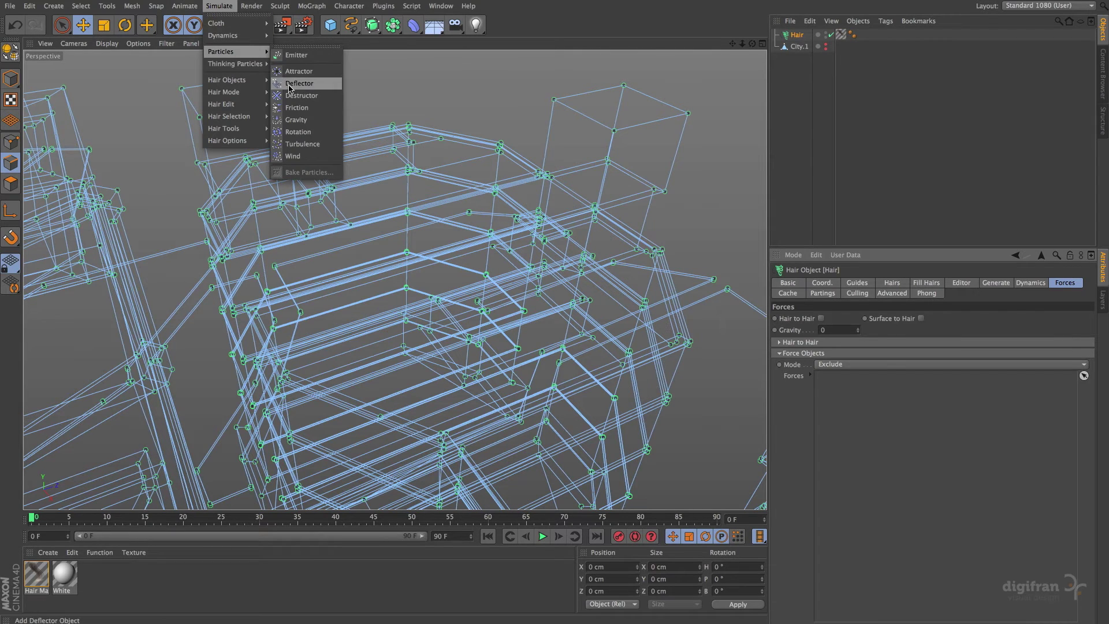
- Add a Wind force and pitch it to -90°
click(308, 160)
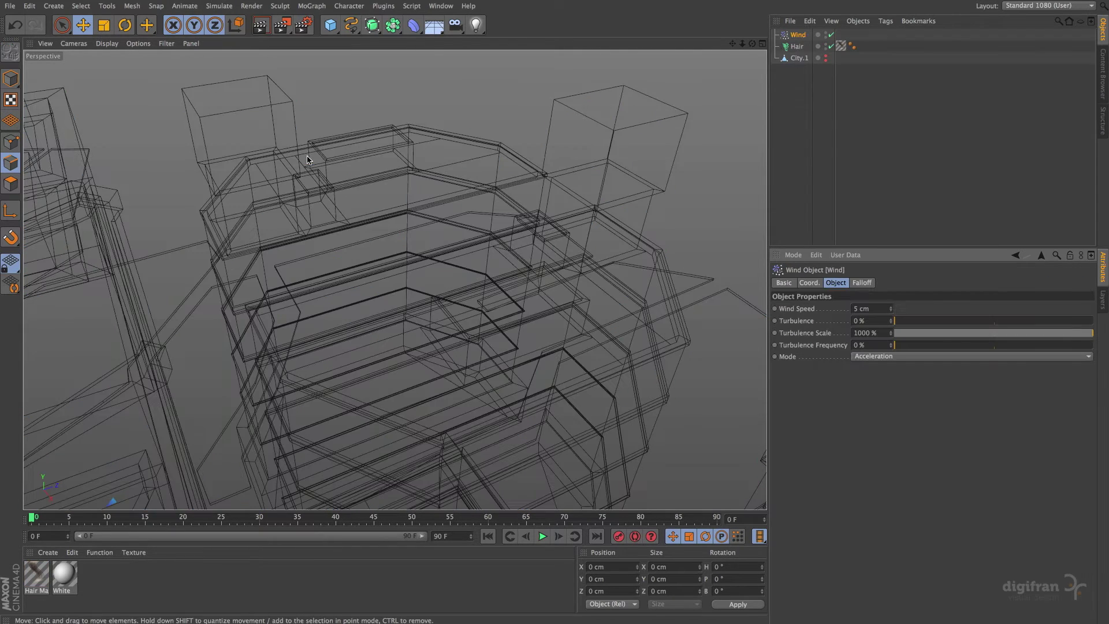
mouse_move(742, 44)
mouse_down()
mouse_move(716, 63)
mouse_move(736, 42)
mouse_move(739, 73)
mouse_up()
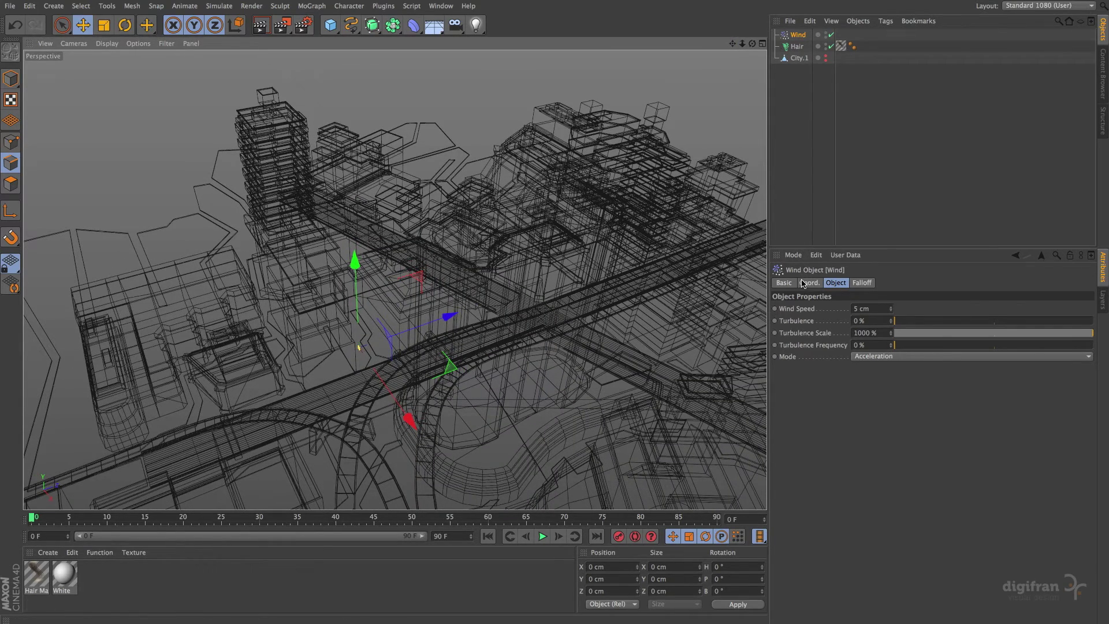
click(806, 282)
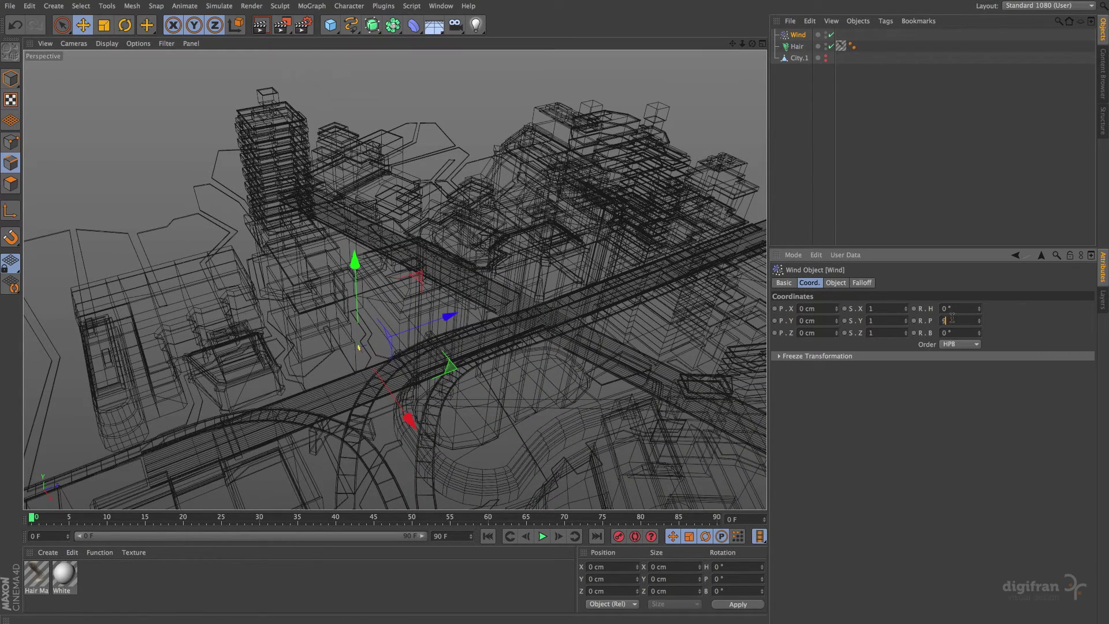
text(90)
key(Return)
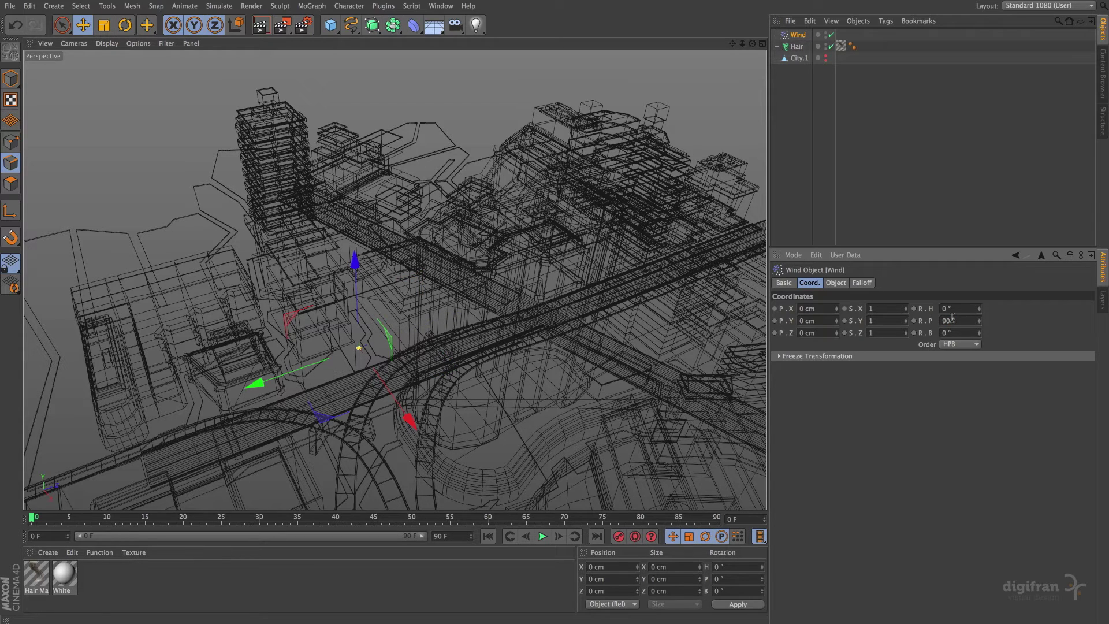
click(959, 319)
key(BackSpace)
key(Return)
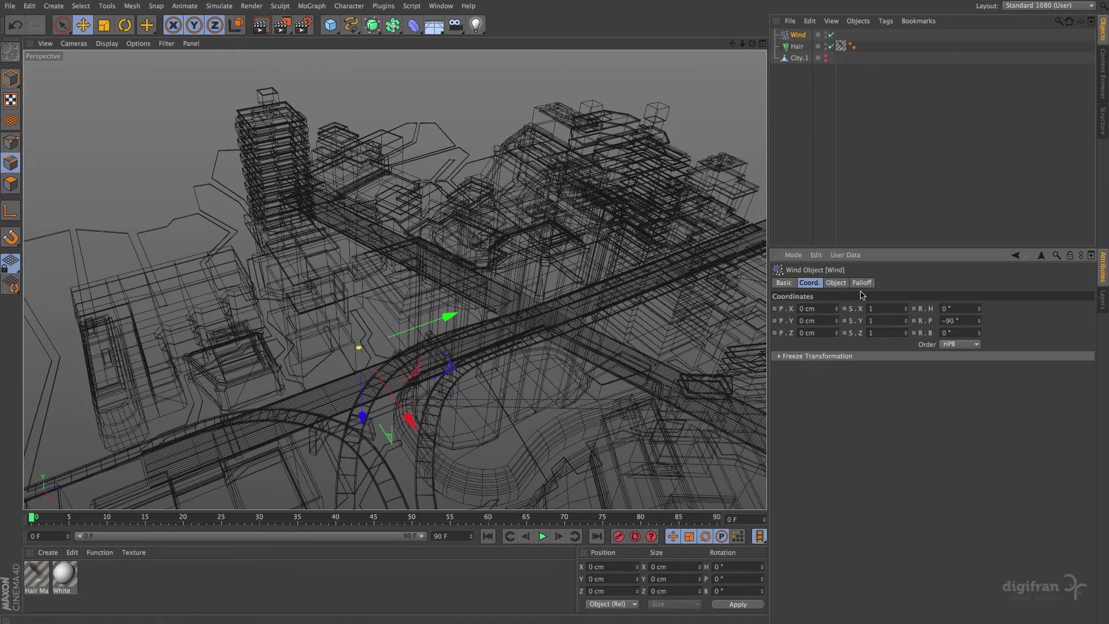
- Give the wind 50 cm speed and 25.87% turbulence, then play the simulation
click(834, 283)
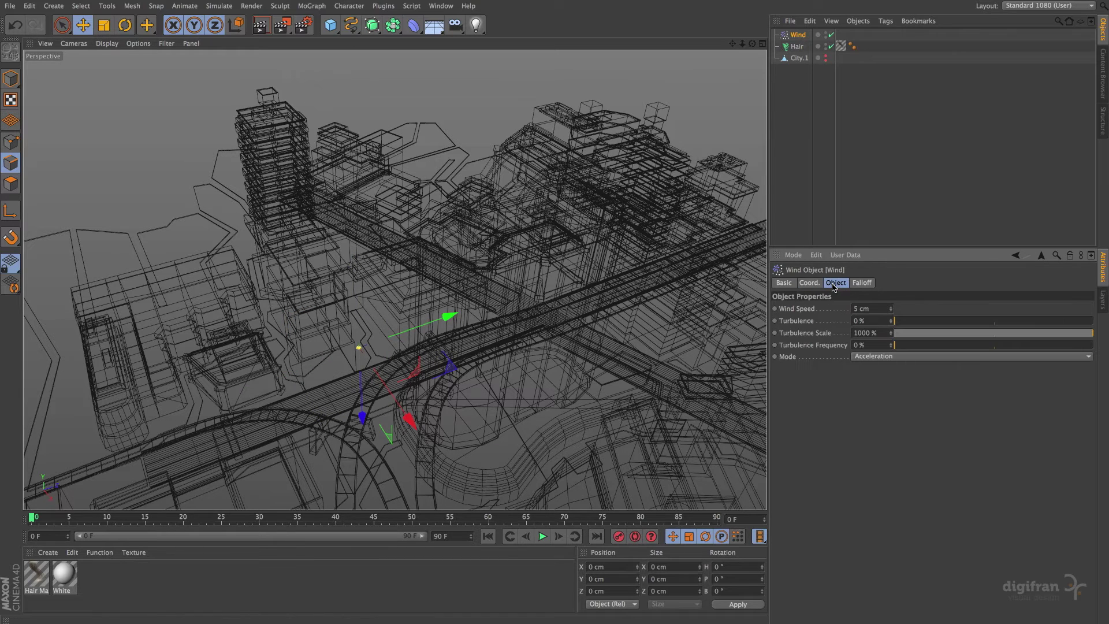
click(871, 308)
text(50)
click(930, 322)
click(946, 322)
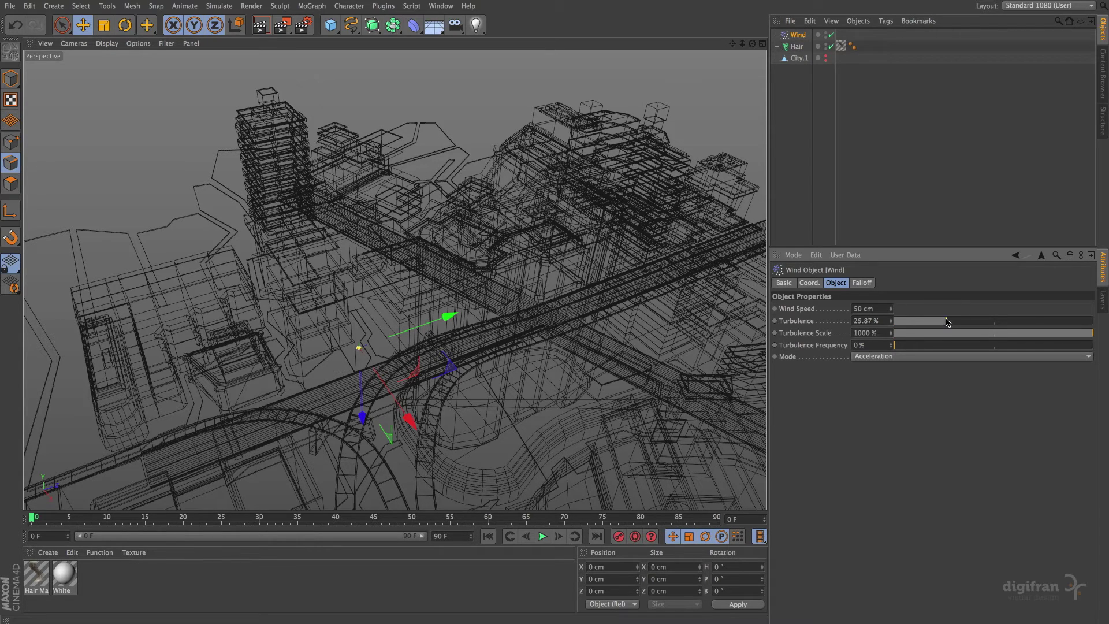
click(543, 537)
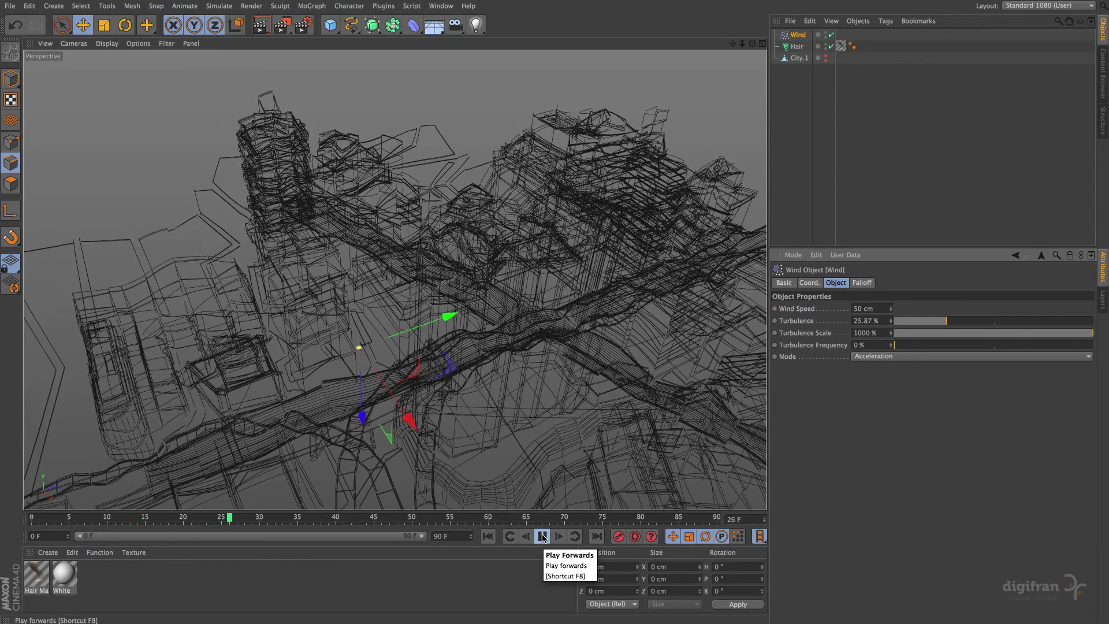
- Pause the wind-blown hair at frame 29 and zoom and pan to inspect the city
click(543, 536)
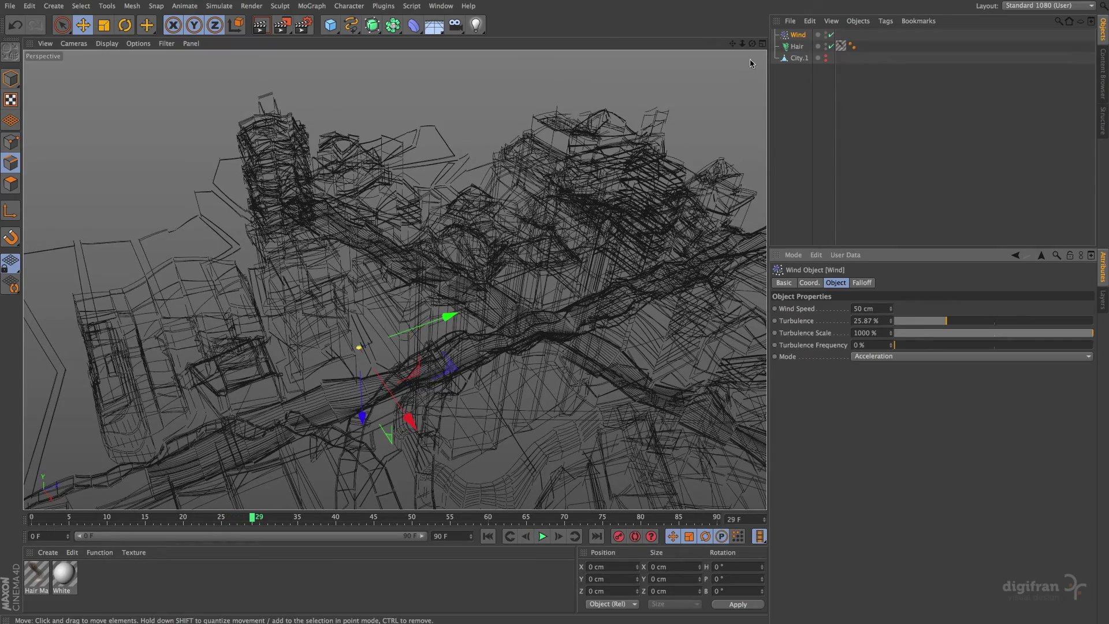
drag(742, 44, 391, 279)
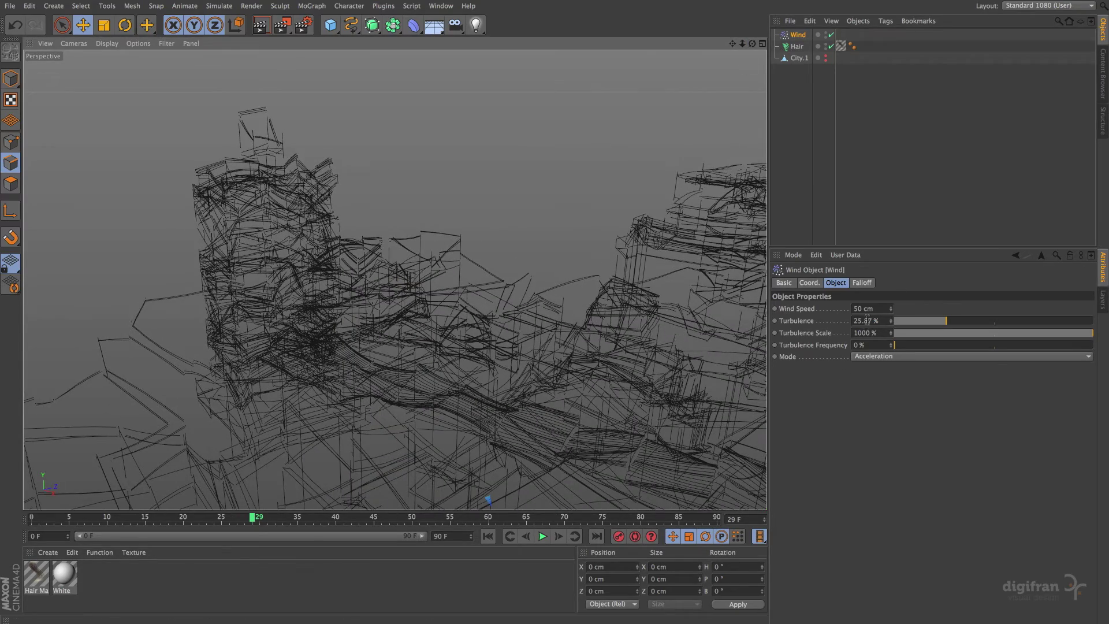
drag(742, 43, 394, 280)
drag(730, 46, 550, 560)
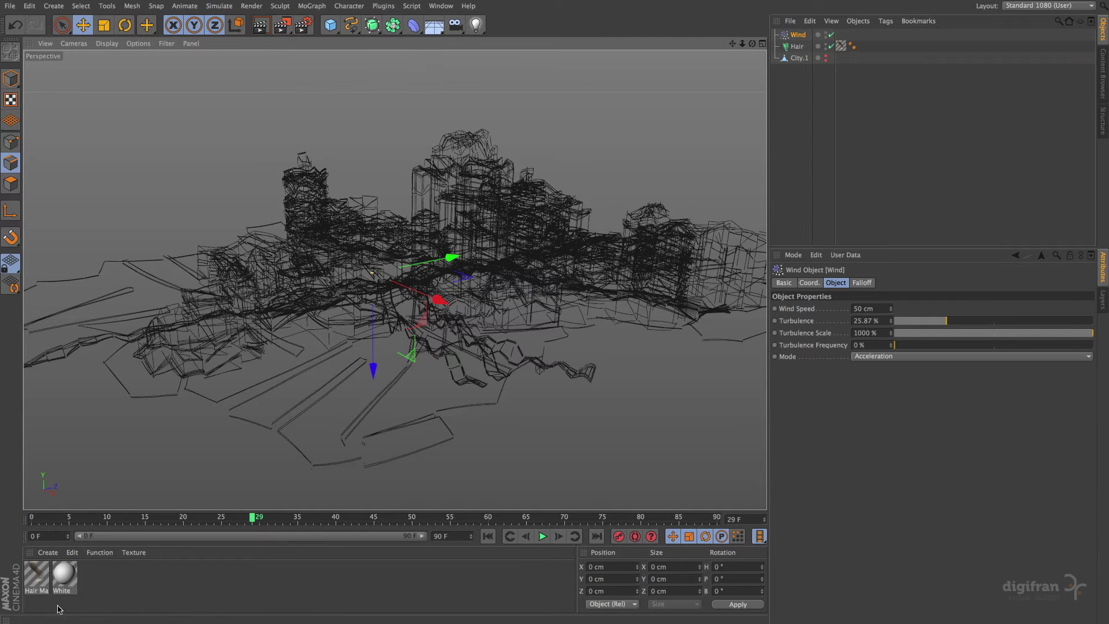
- Make the Hair Mat colour gradient a single bright magenta
double_click(37, 577)
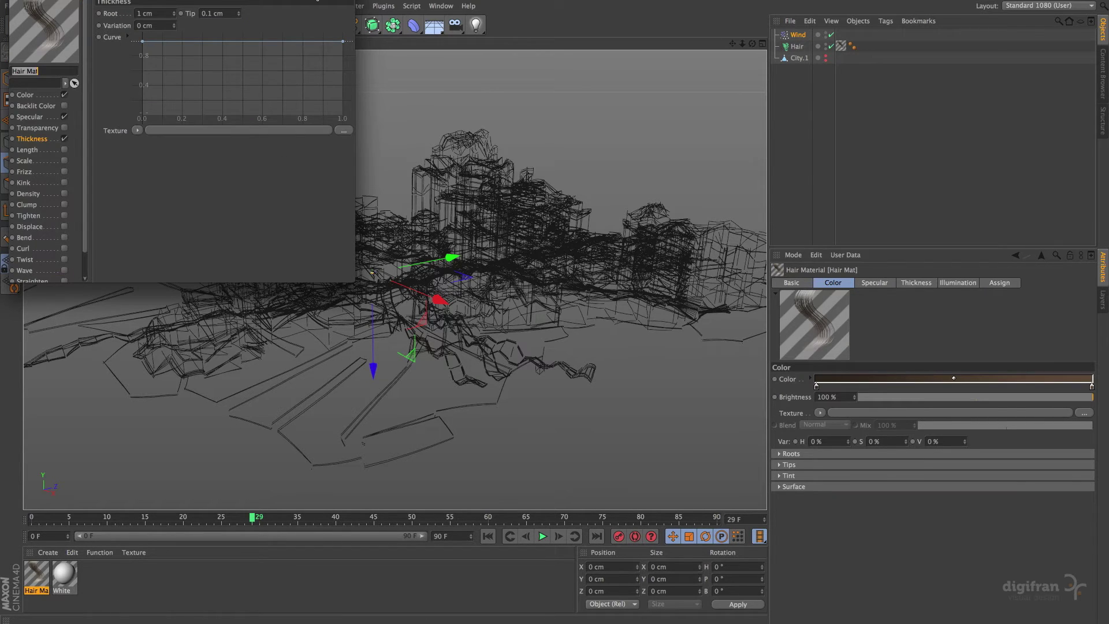
drag(315, 0, 591, 161)
click(300, 278)
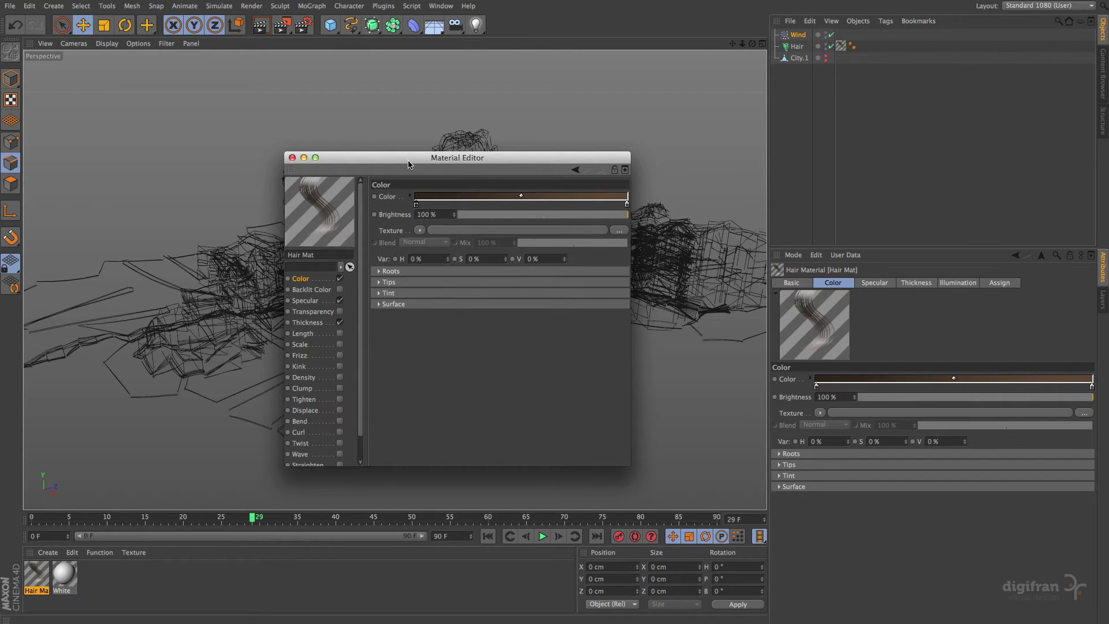
drag(416, 204, 455, 354)
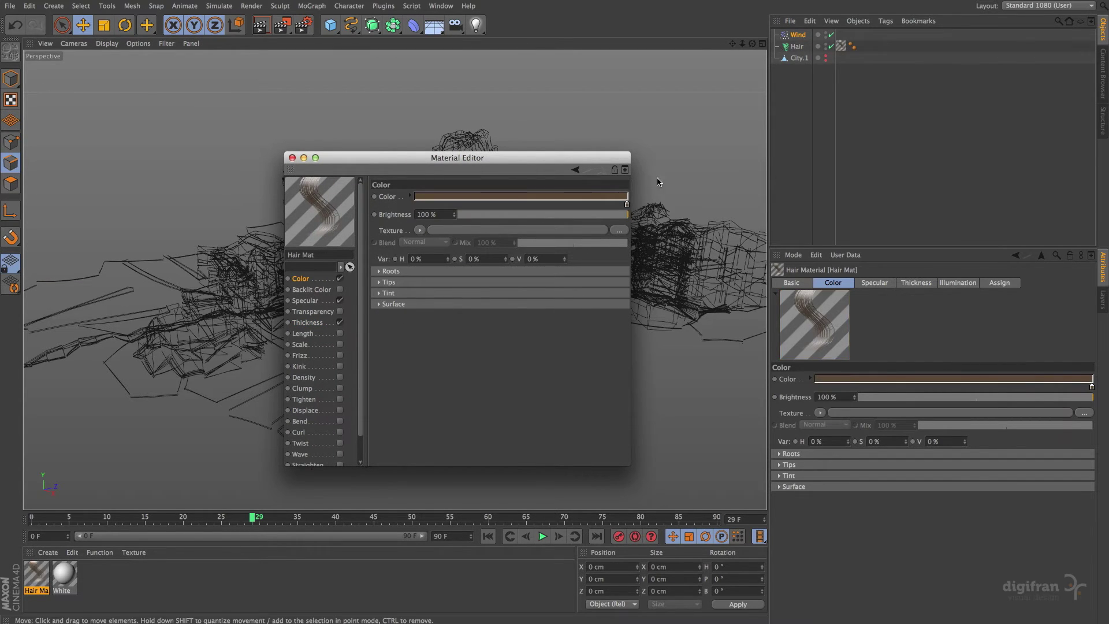
double_click(629, 202)
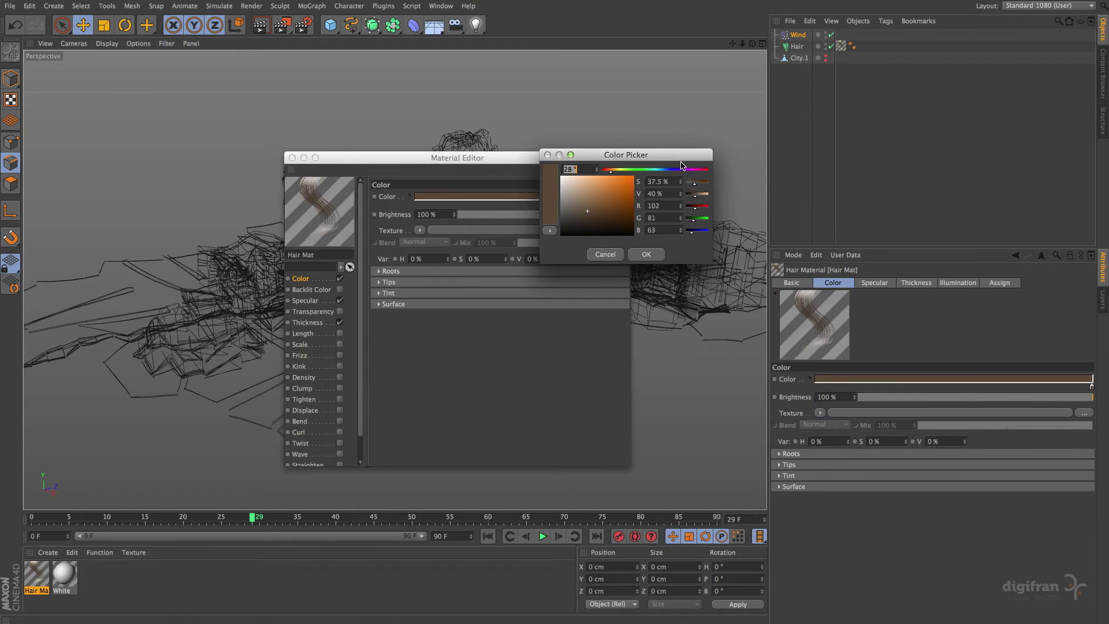
drag(682, 166, 690, 169)
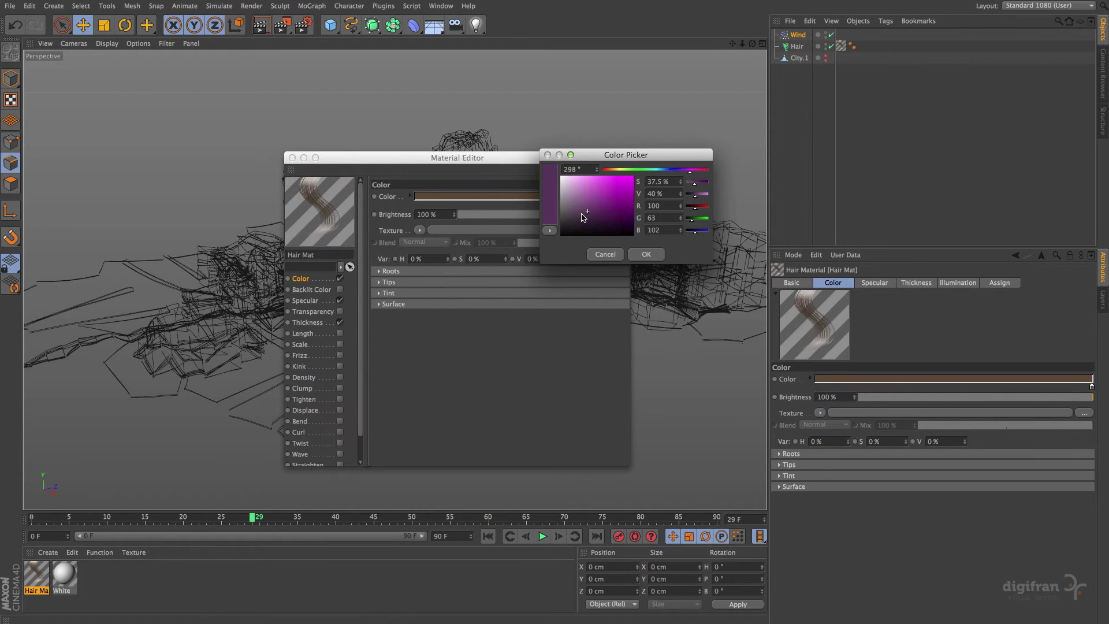
drag(582, 217, 609, 193)
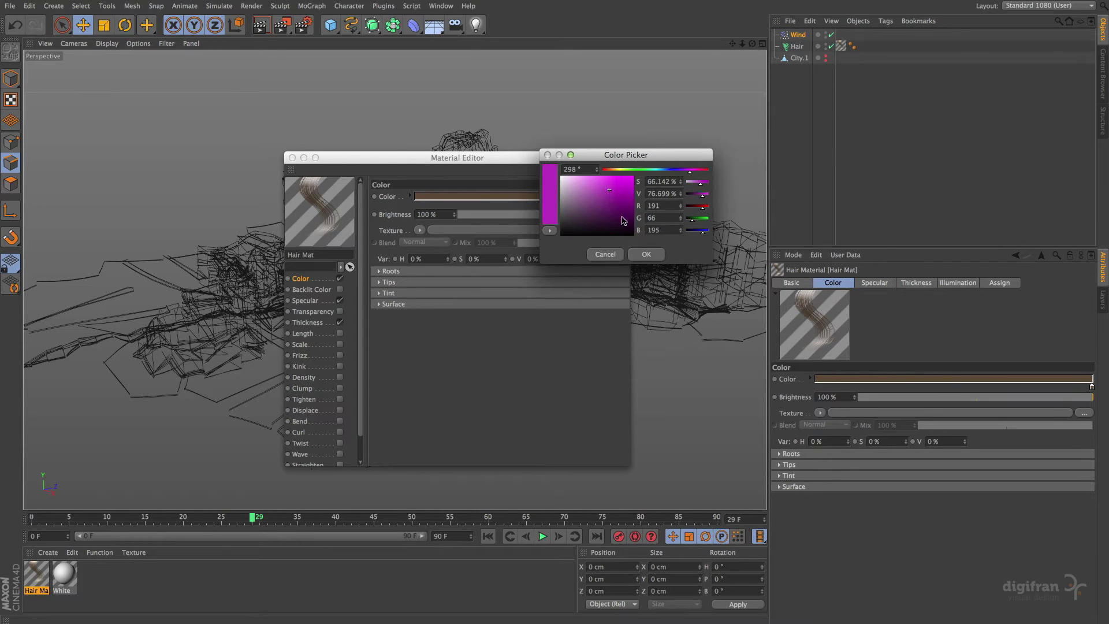
click(648, 254)
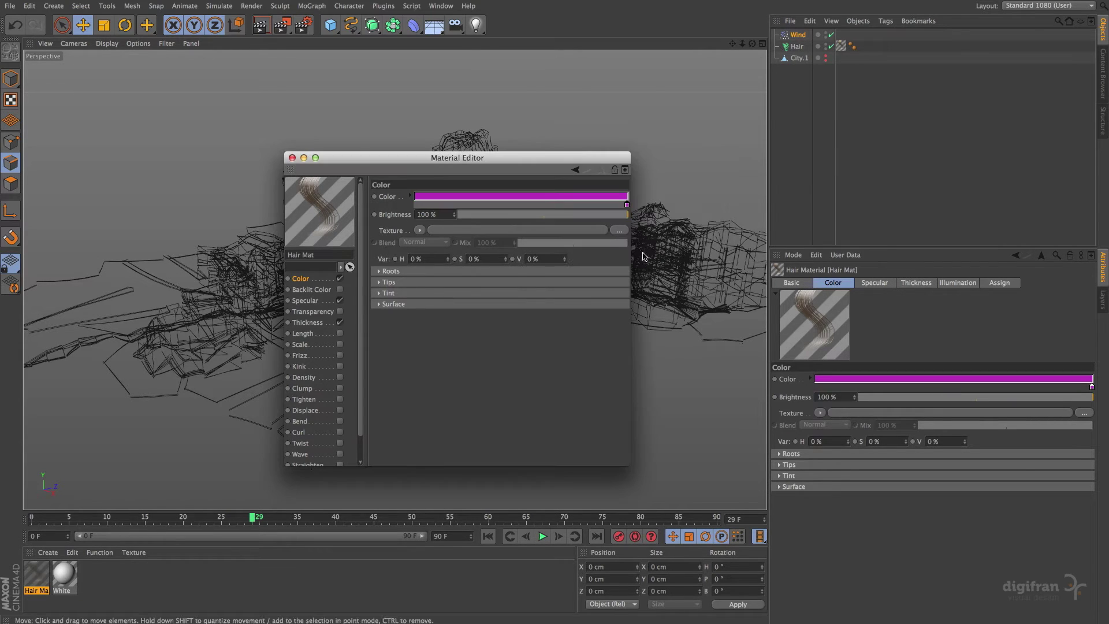
- Set Hair Mat thickness to 0.5 cm at root and tip and close the editor
click(312, 322)
double_click(433, 196)
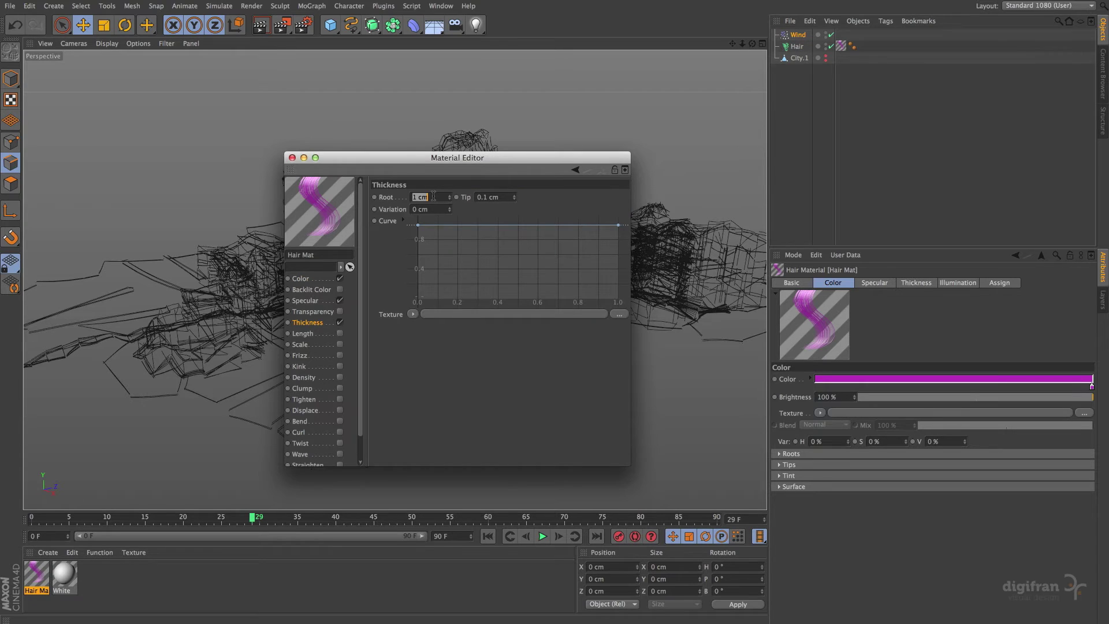
text(,5)
double_click(506, 197)
key(BackSpace)
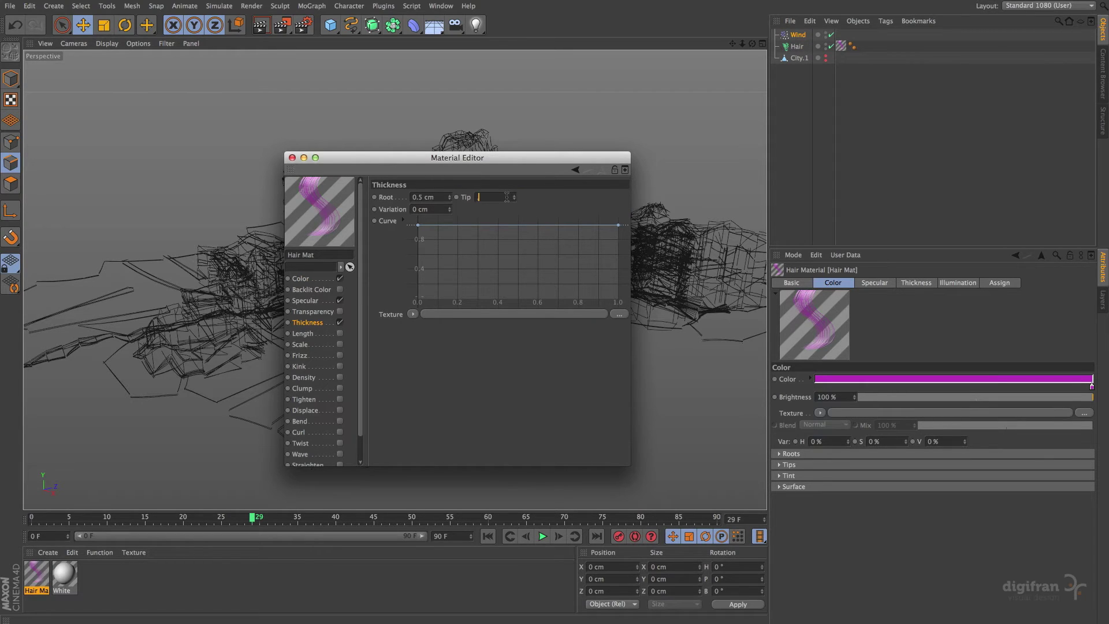
key(Return)
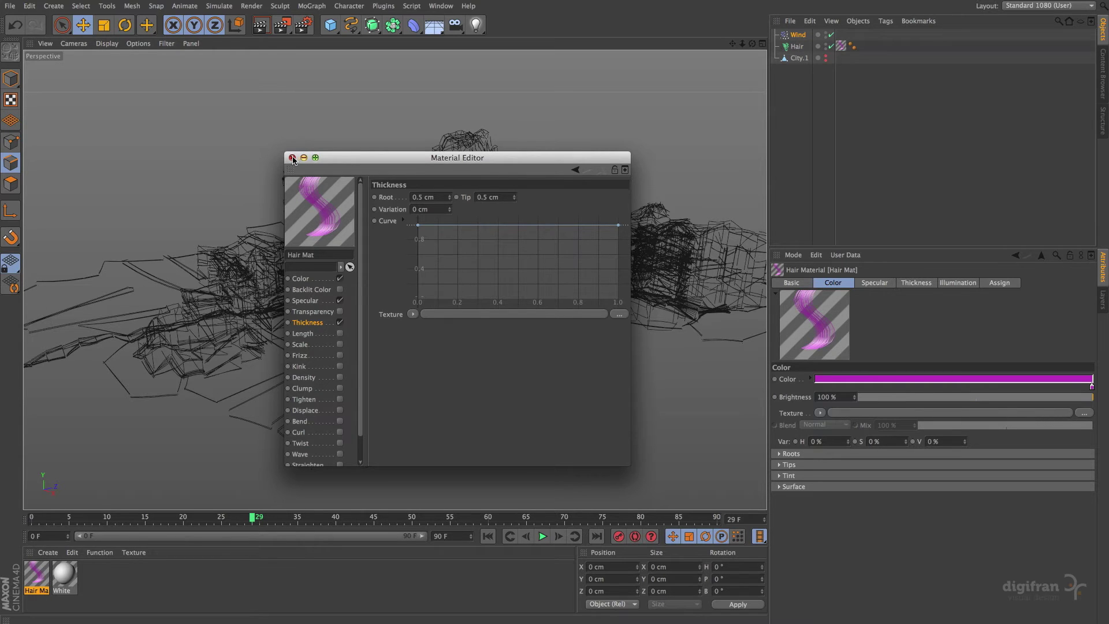
click(292, 158)
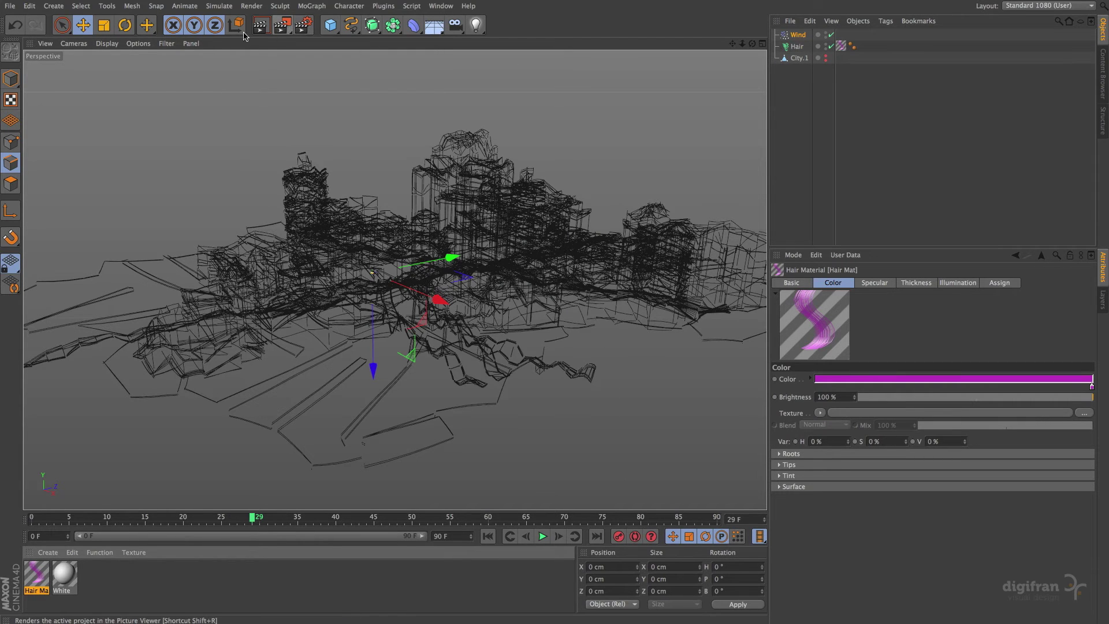
- Apply the HDTV 1080 25 output preset, lock the ratio and set height to 720
click(304, 26)
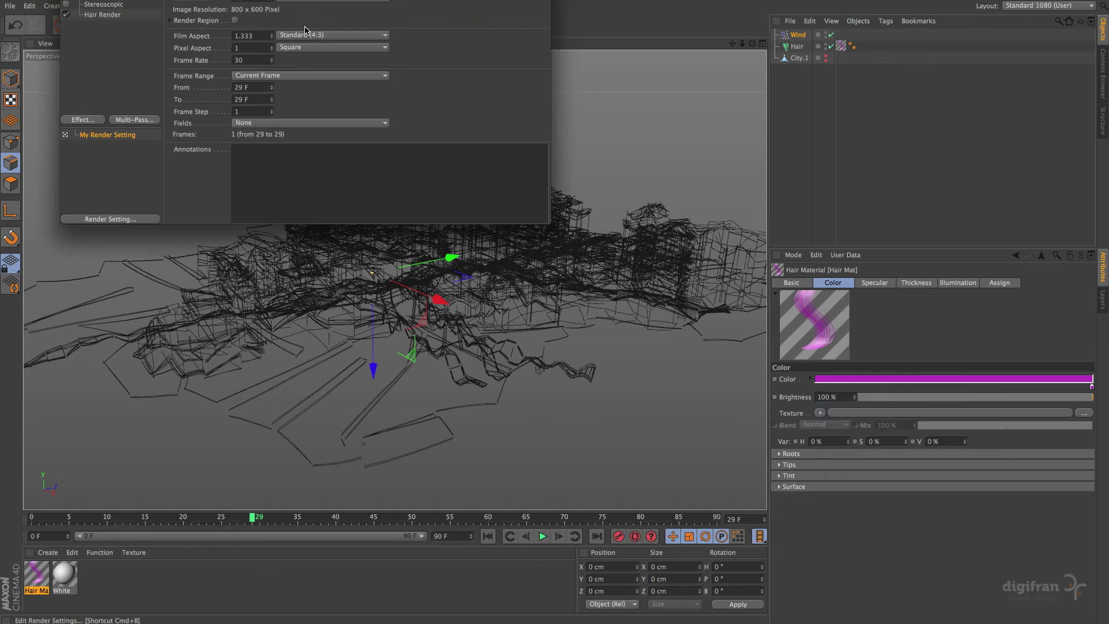
drag(141, 1, 202, 126)
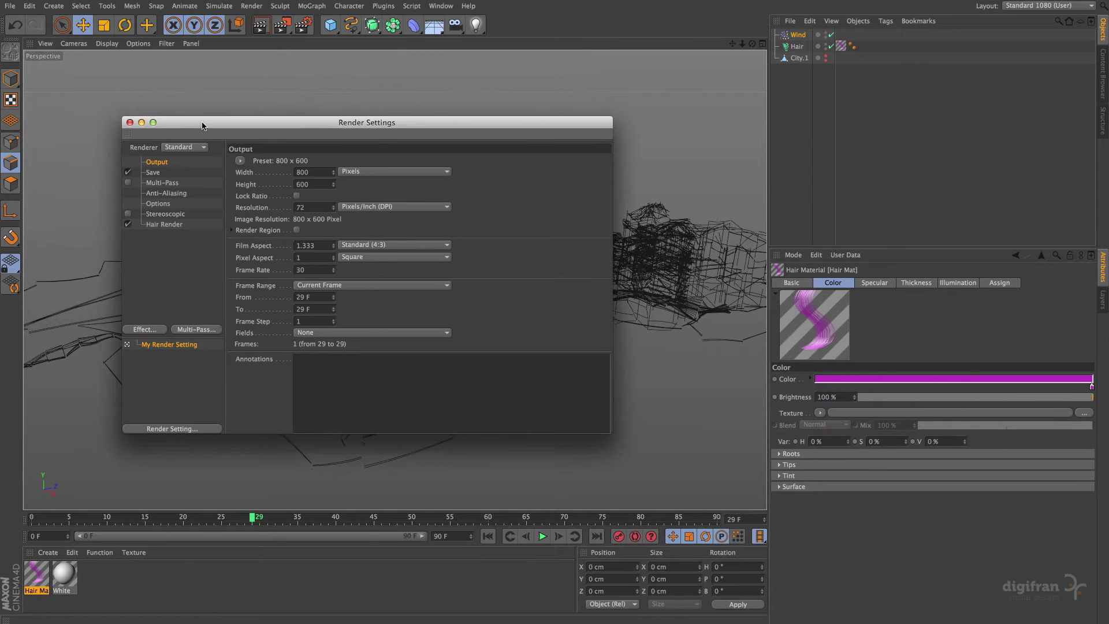
click(240, 160)
mouse_move(256, 195)
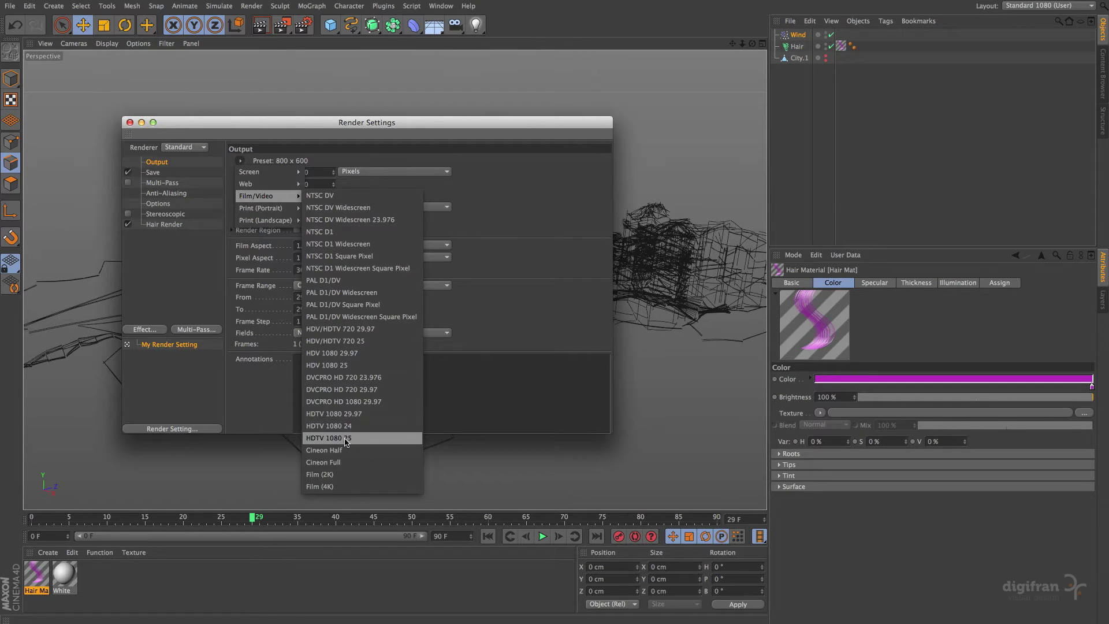
click(346, 438)
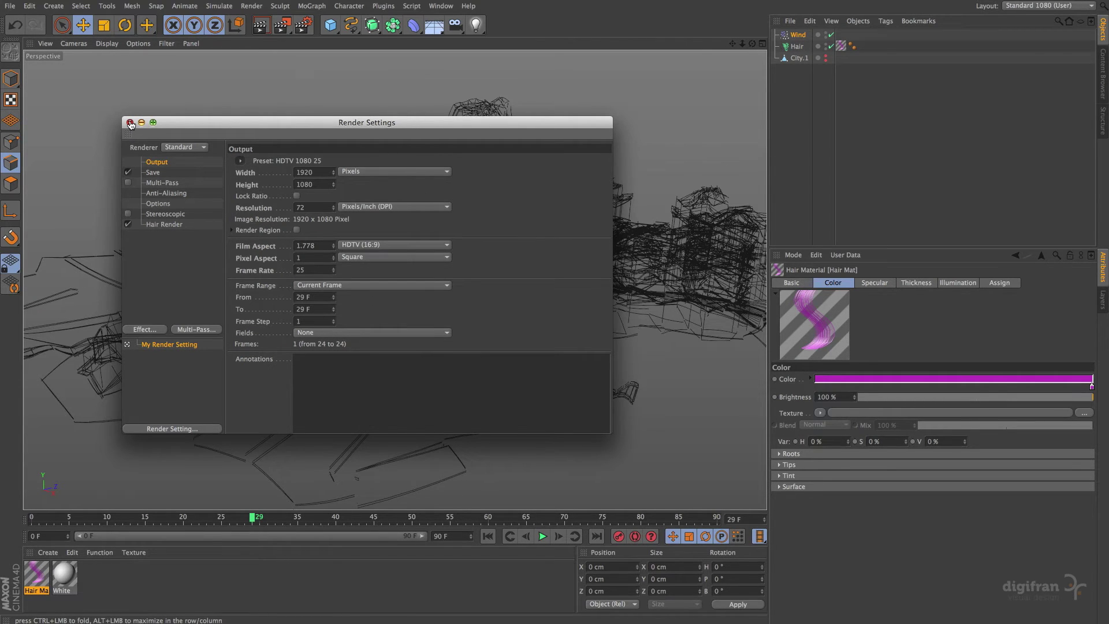
click(296, 197)
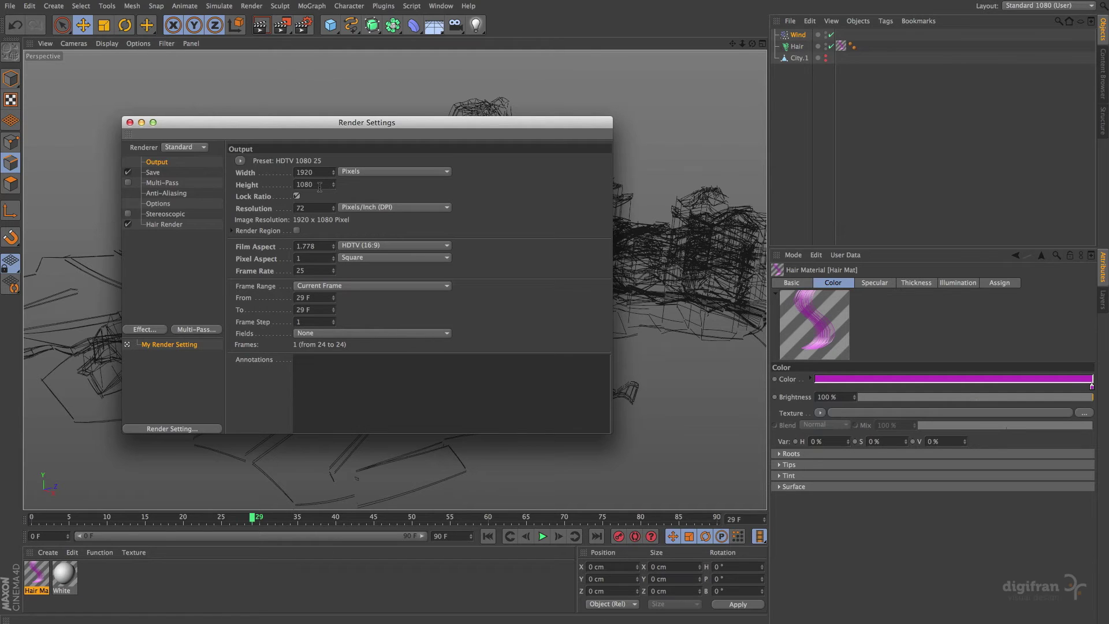
text(720)
key(Return)
click(129, 123)
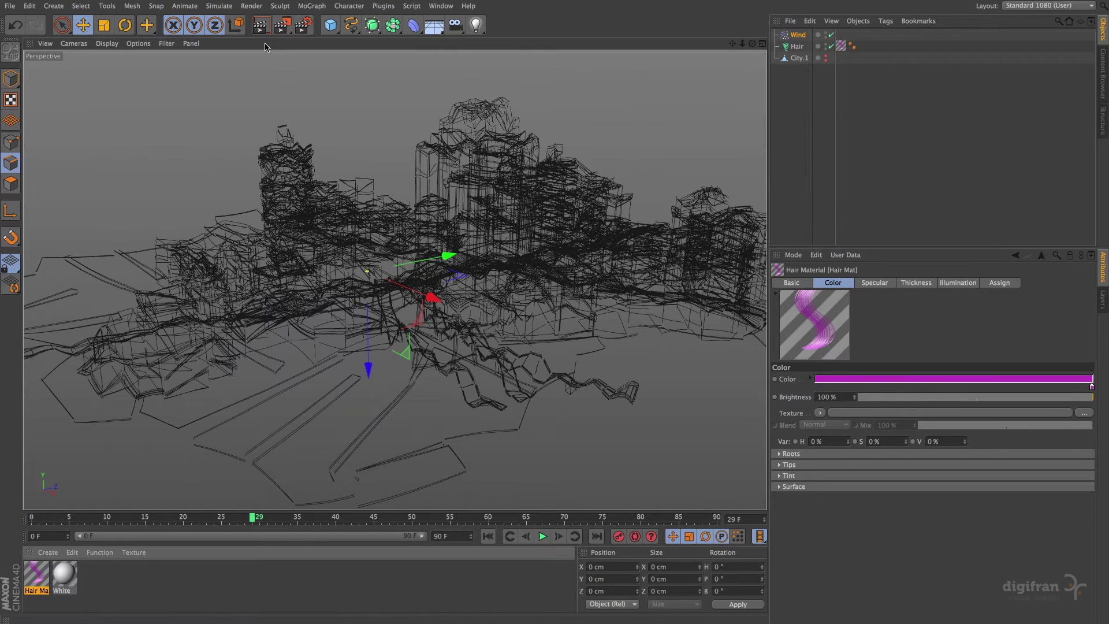
click(281, 28)
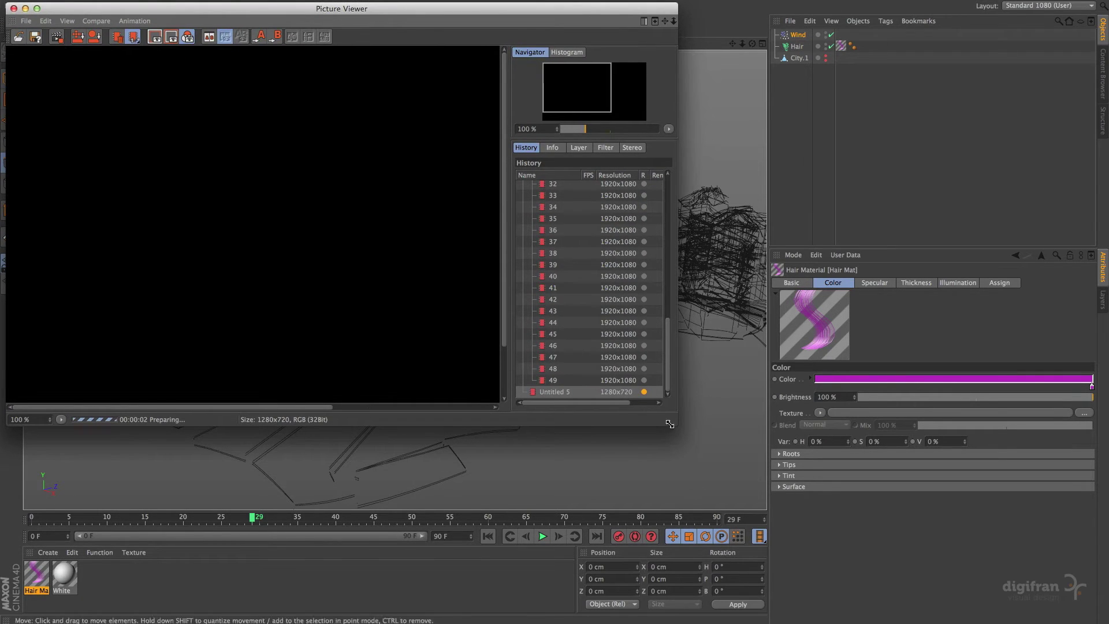
drag(674, 424, 768, 519)
click(37, 8)
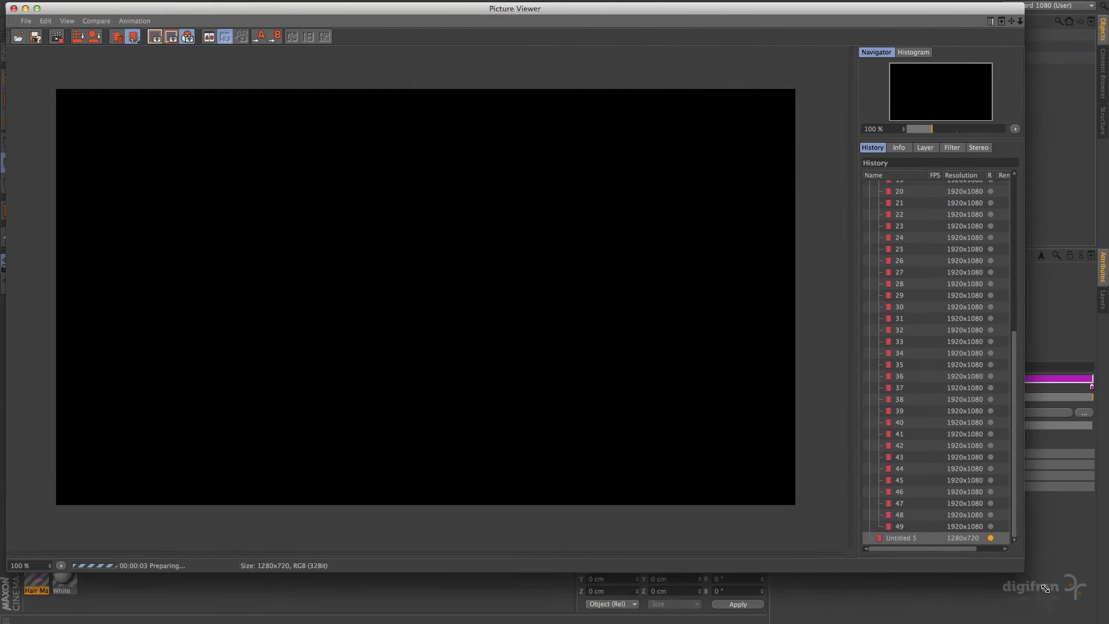
click(13, 9)
- Rewind to frame 0 and render a still of the magenta hair city to the Picture Viewer
click(678, 161)
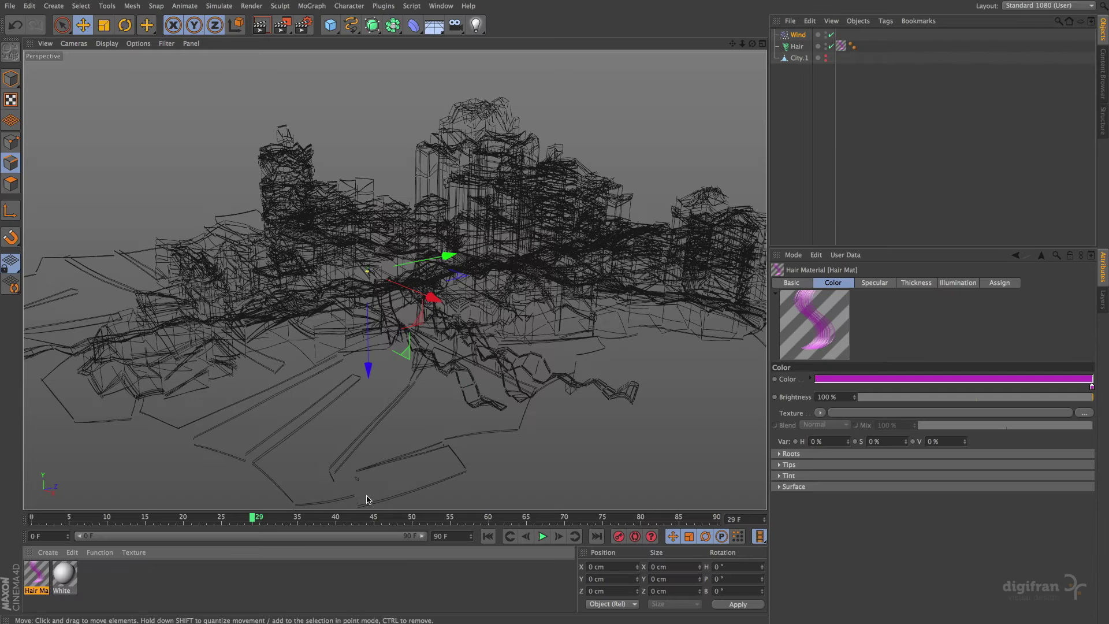
click(483, 540)
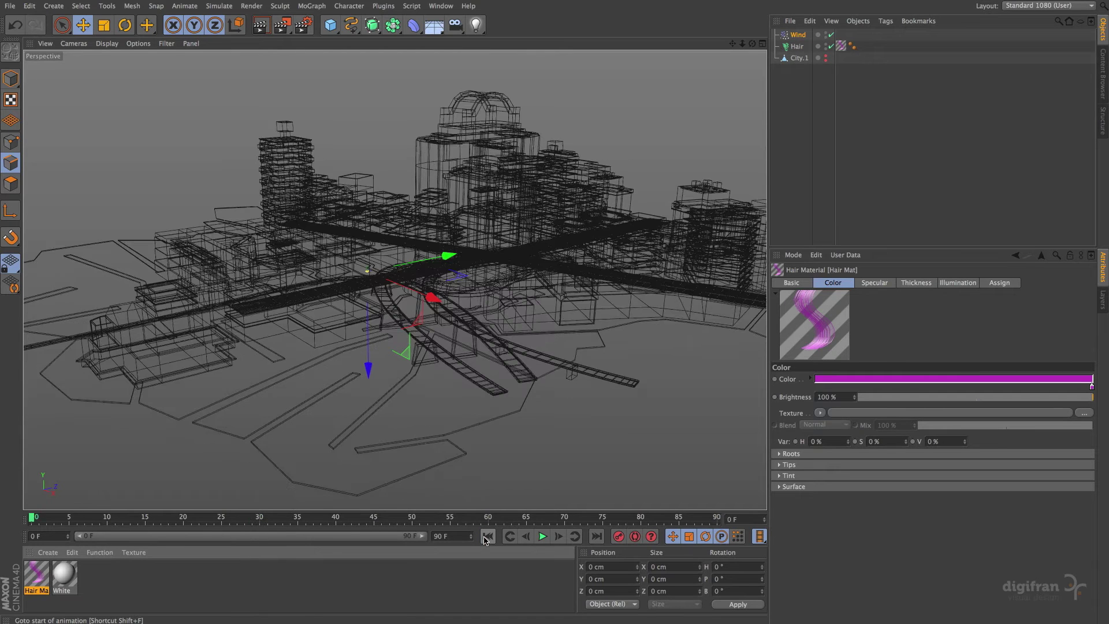
click(285, 31)
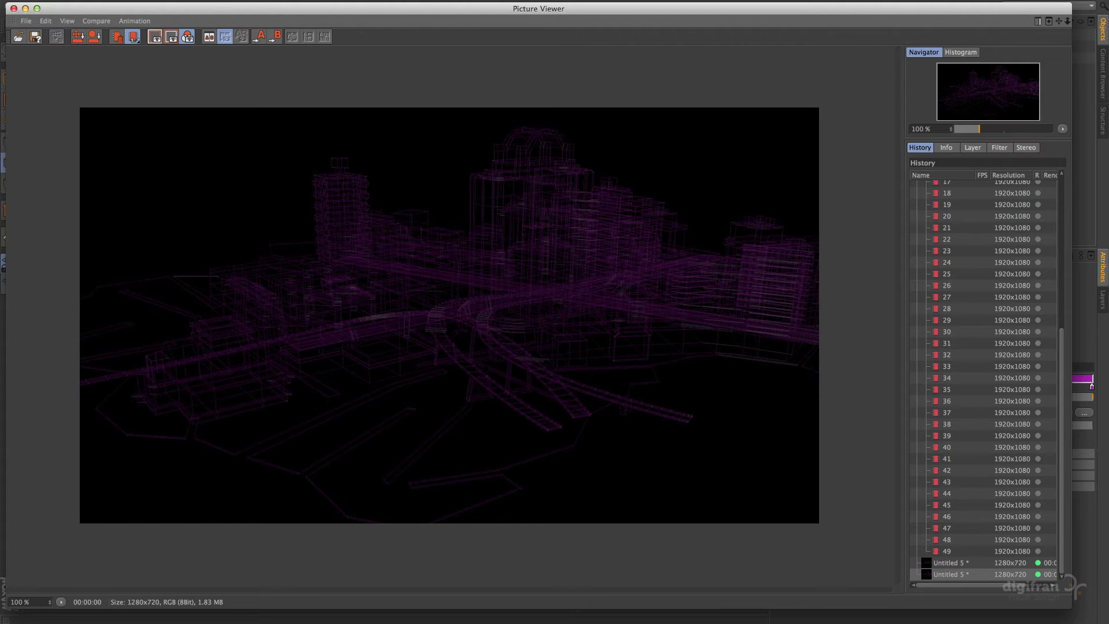
drag(902, 507, 862, 506)
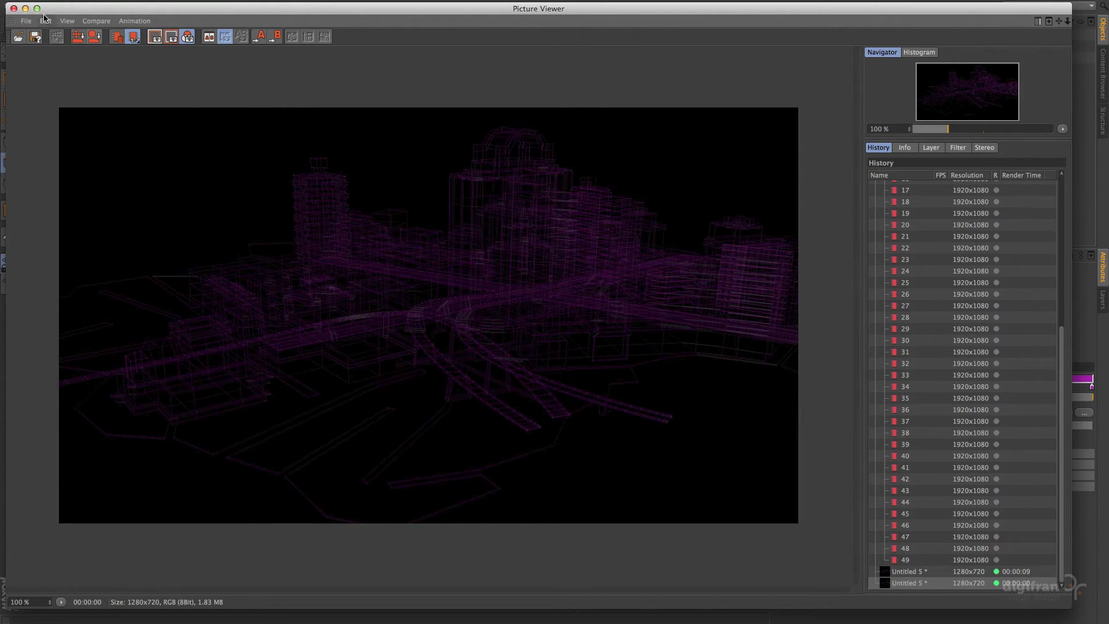
- Set Hair Mat thickness to 1 cm at both root and tip
click(14, 9)
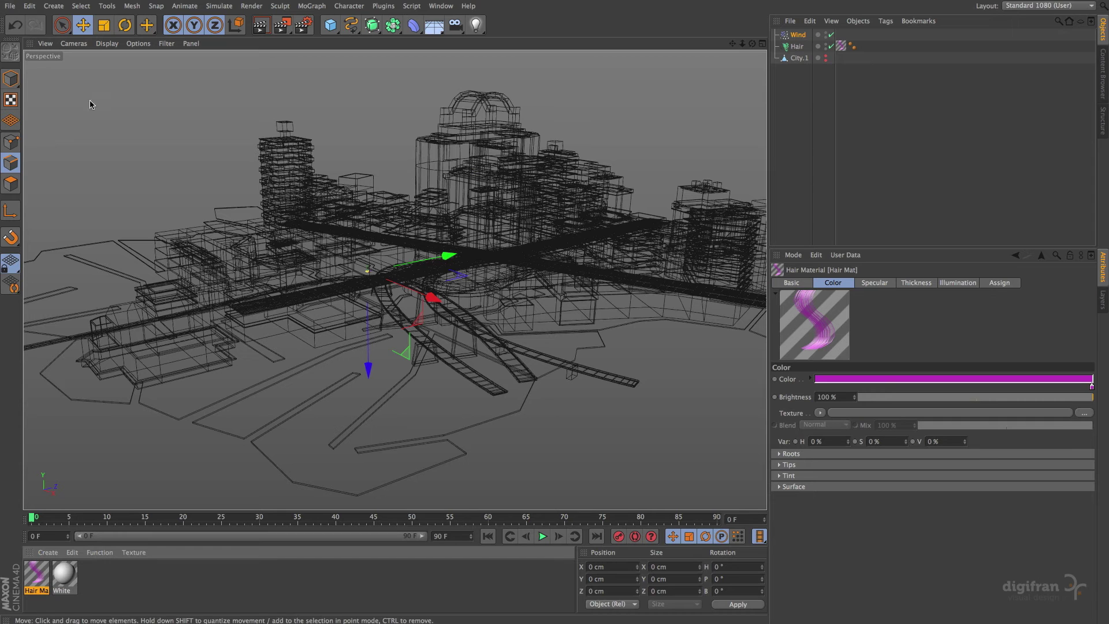
double_click(40, 573)
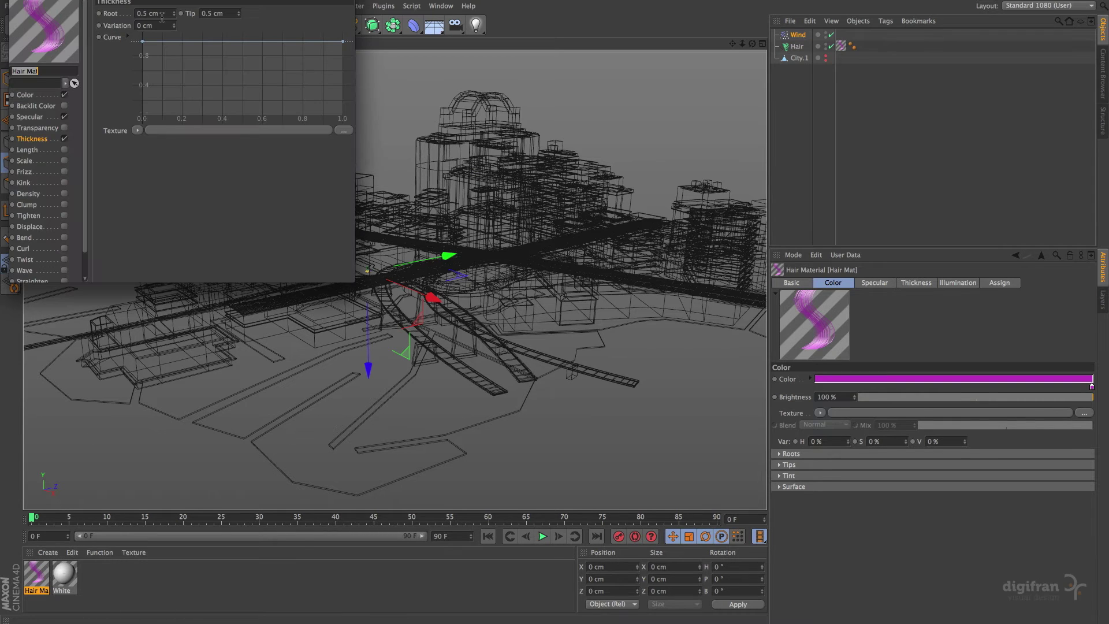
drag(216, 0, 479, 144)
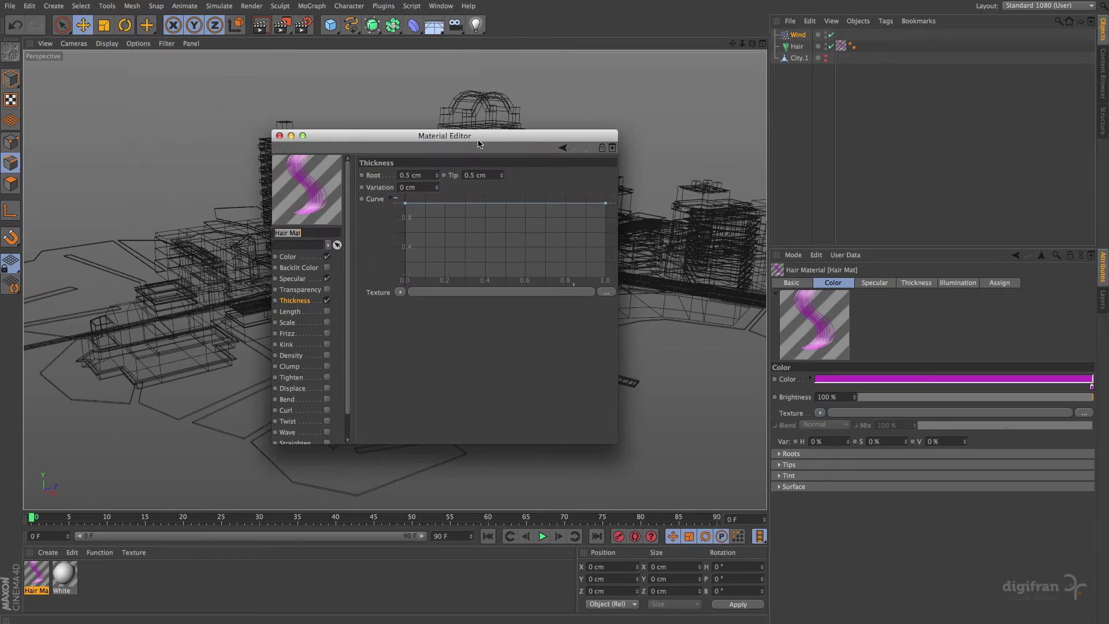
double_click(426, 176)
text(1)
double_click(484, 175)
text(1)
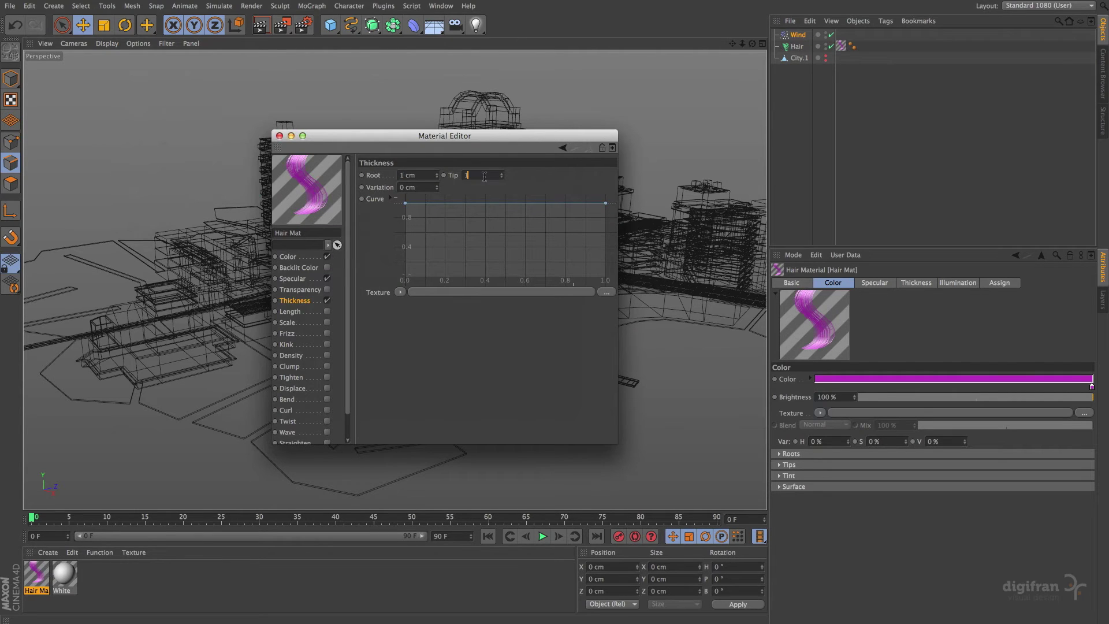
key(Return)
click(280, 136)
- Render a test frame of the thicker hair and close the viewer
click(282, 30)
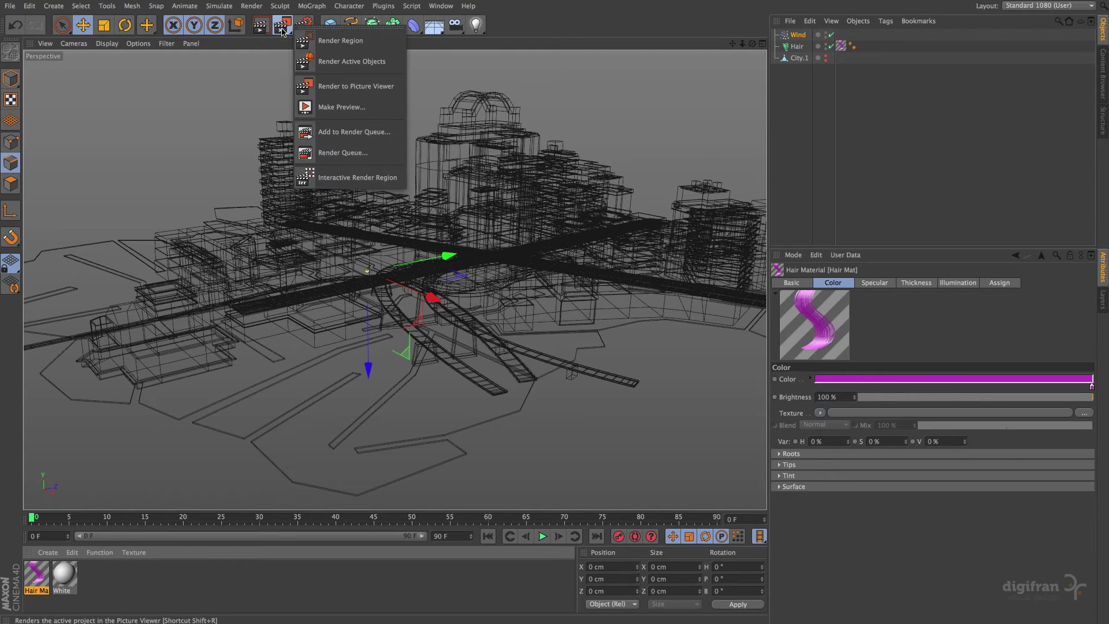
click(282, 30)
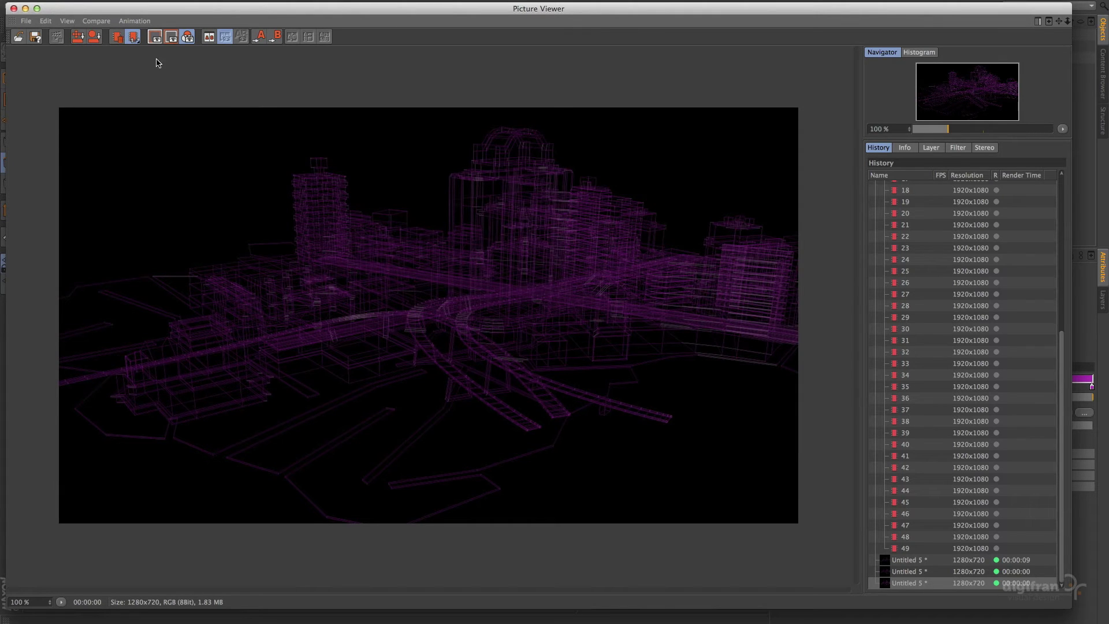
click(13, 9)
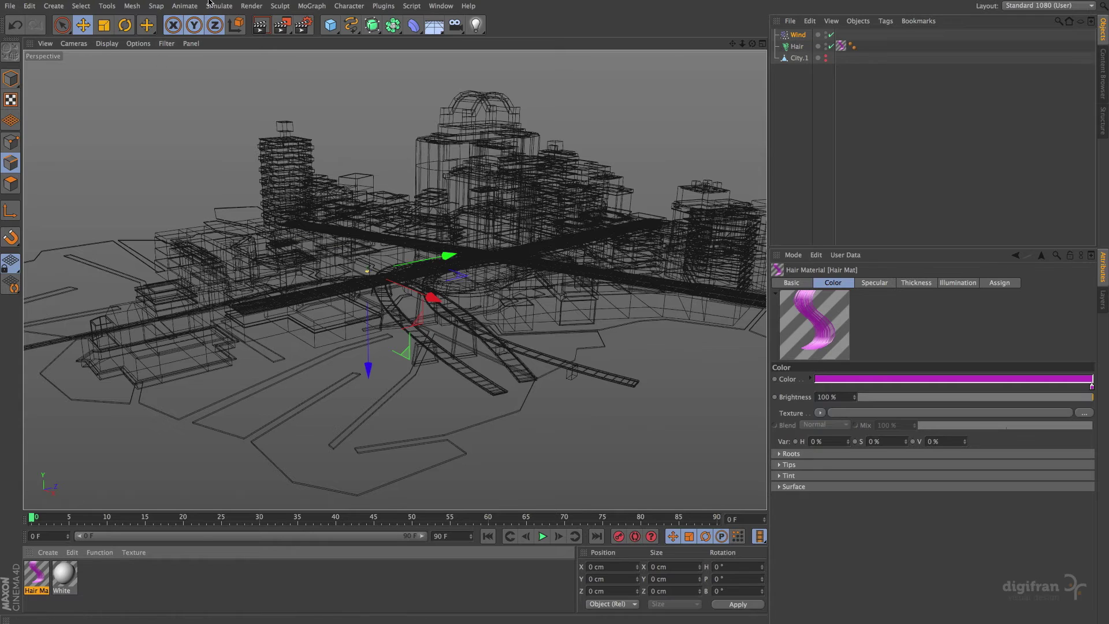
- Set the render frame range to 0–25 and render the animation without a save file
click(302, 25)
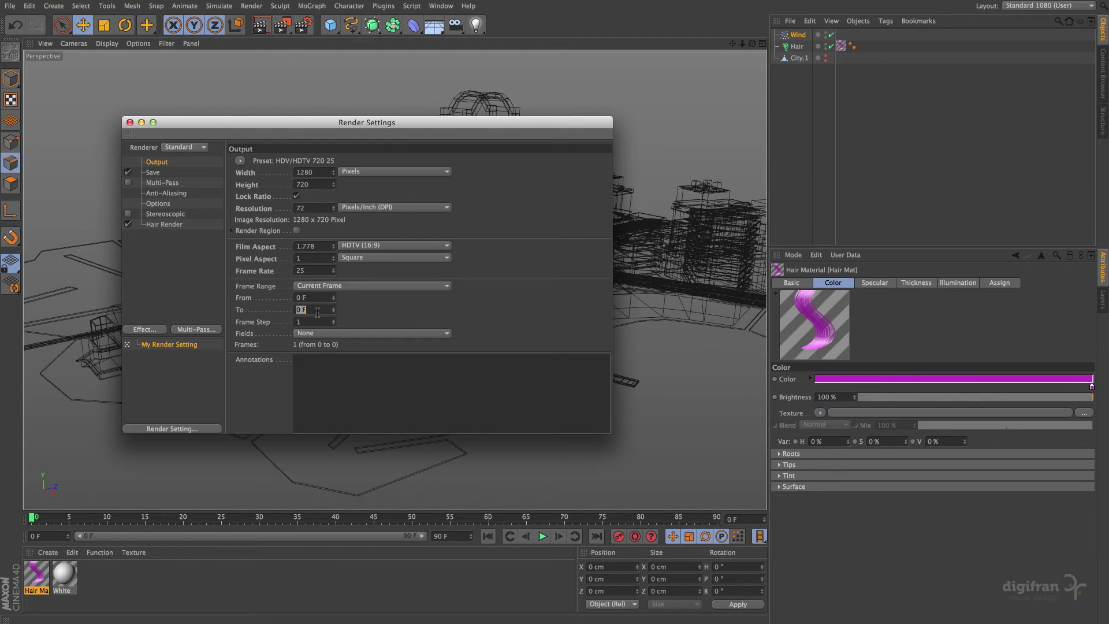
key(Return)
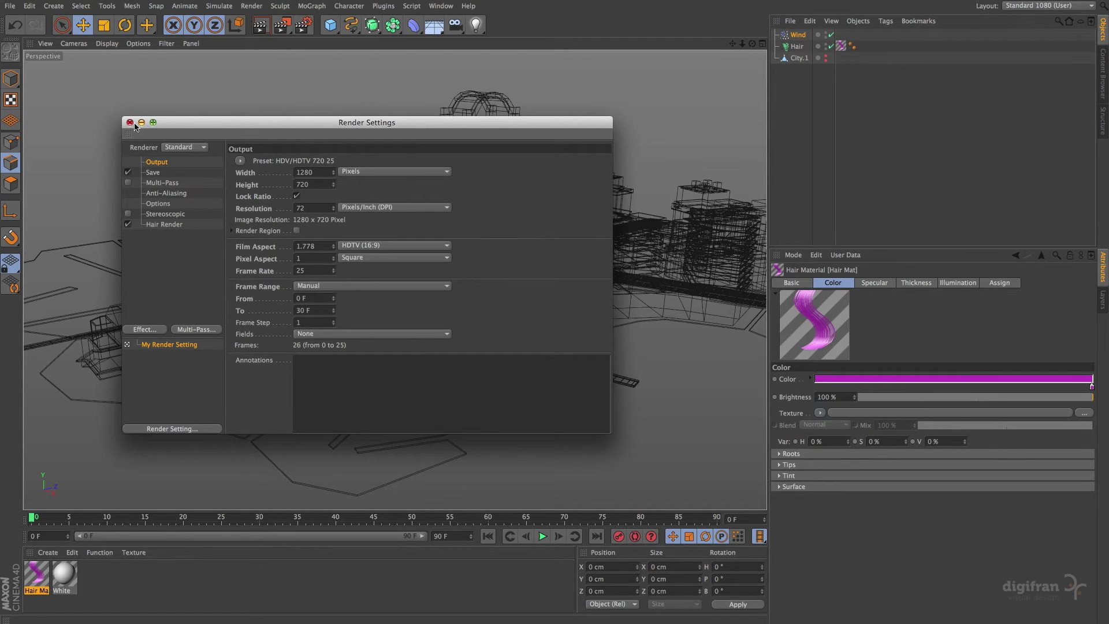
click(130, 122)
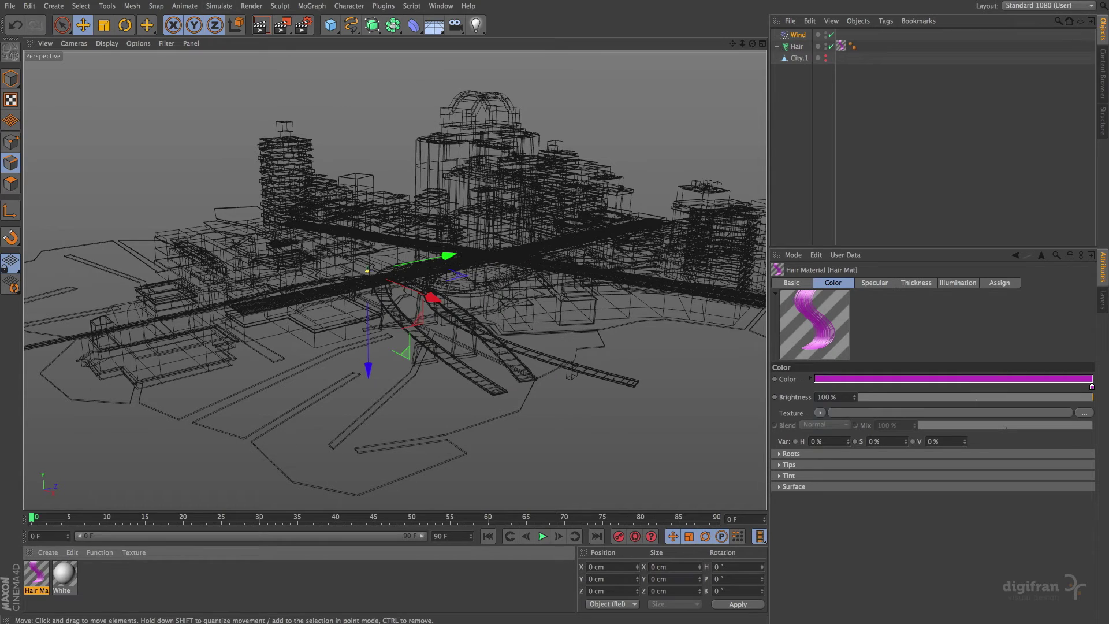
click(282, 25)
click(670, 162)
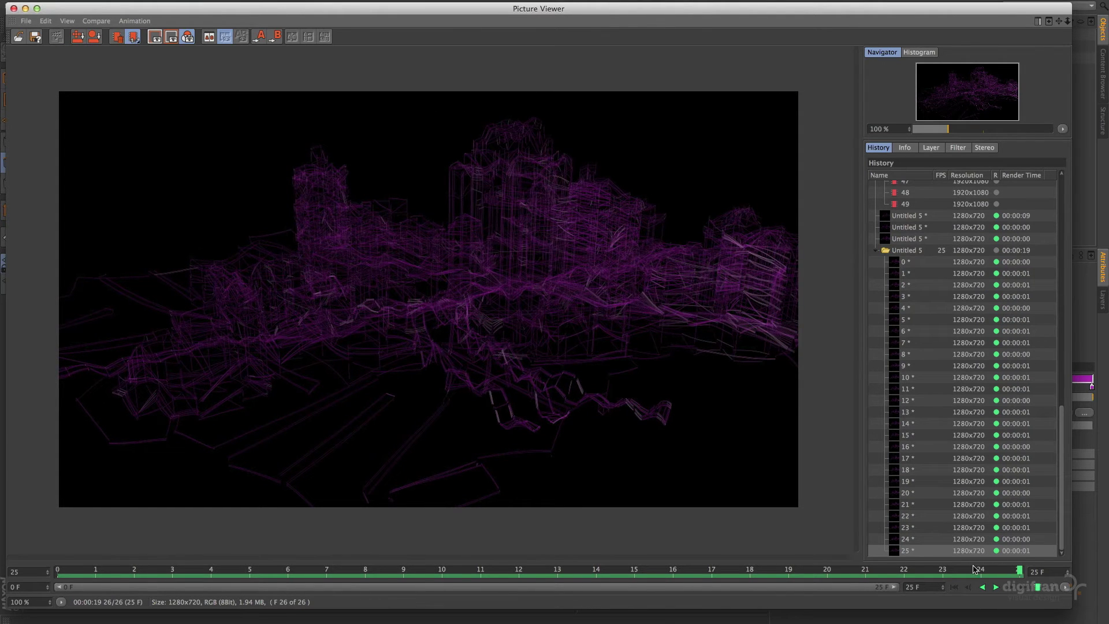
- Play back the 26-frame wind-blown magenta city render, stop it and close the viewer
click(996, 588)
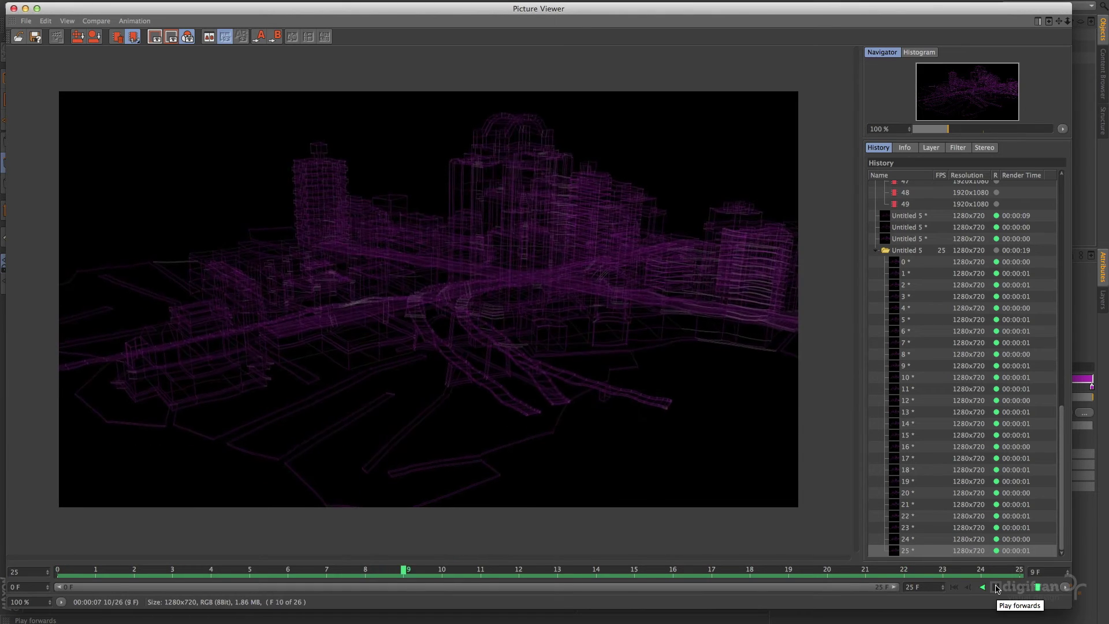
click(996, 588)
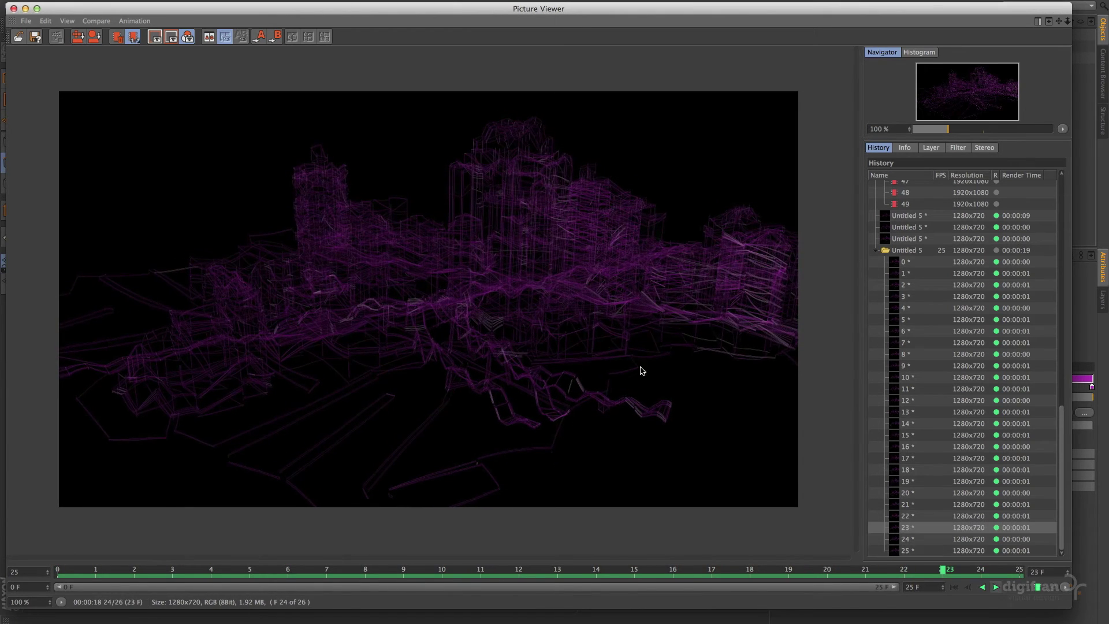
click(13, 10)
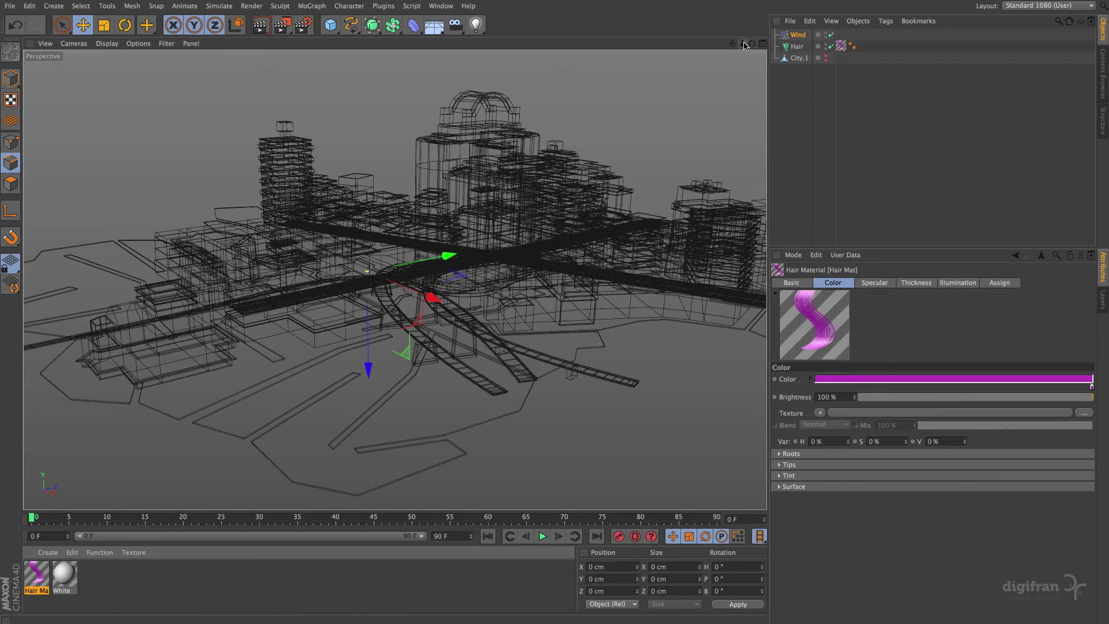
- Add a Turbulence force with about 6.32 cm strength and 25% frequency
mouse_move(743, 46)
mouse_down()
mouse_move(751, 63)
mouse_move(557, 57)
mouse_up()
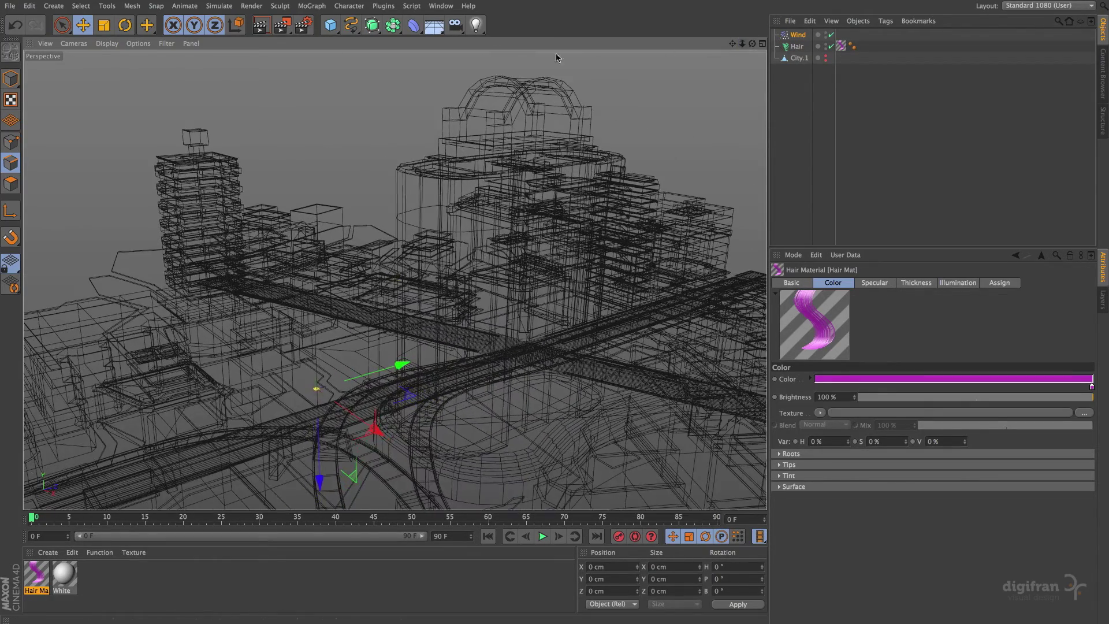
click(218, 7)
mouse_move(221, 51)
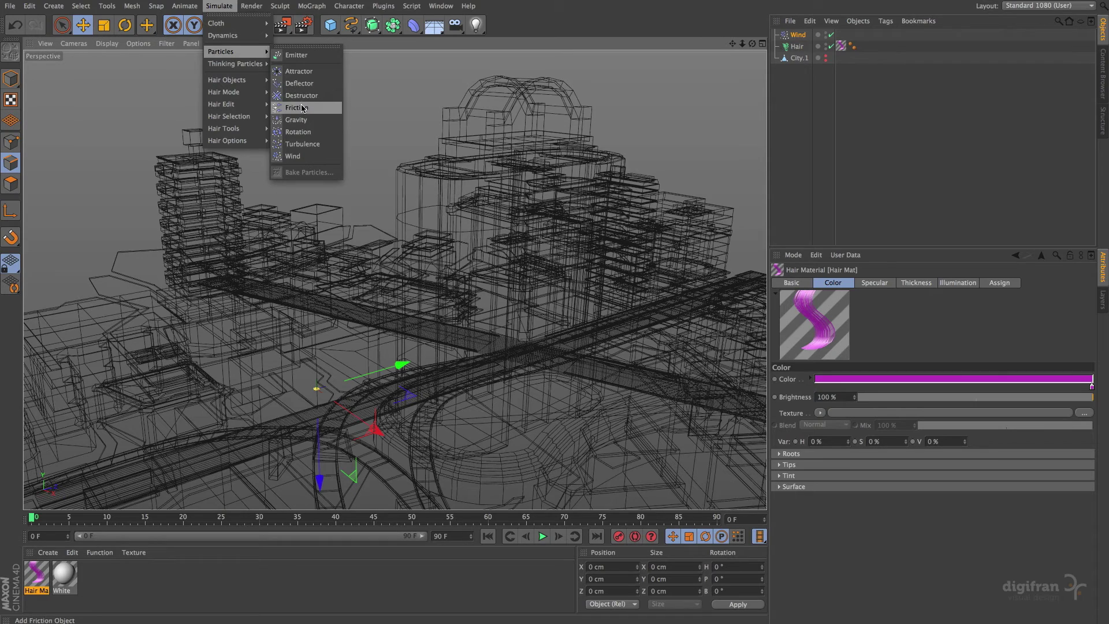
click(305, 144)
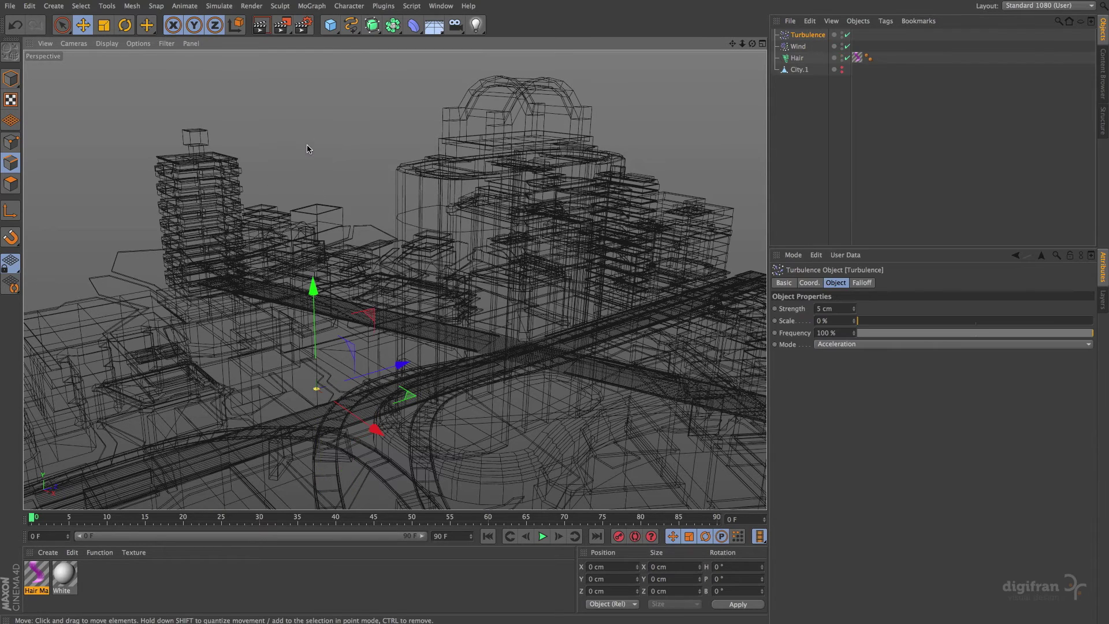
drag(853, 309, 855, 303)
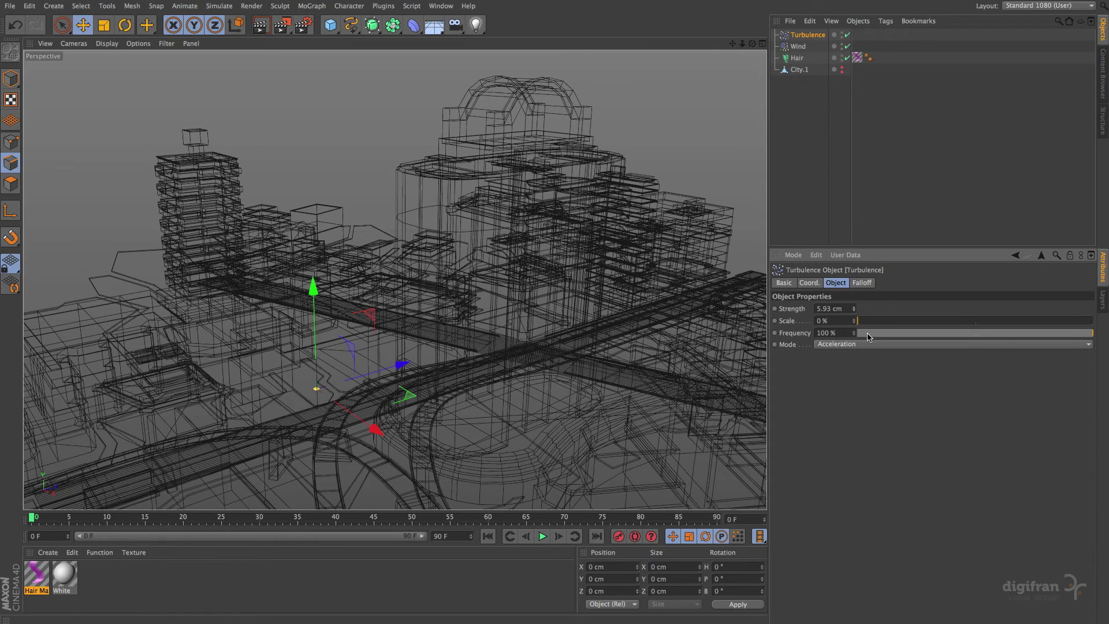
drag(853, 308, 855, 305)
click(917, 332)
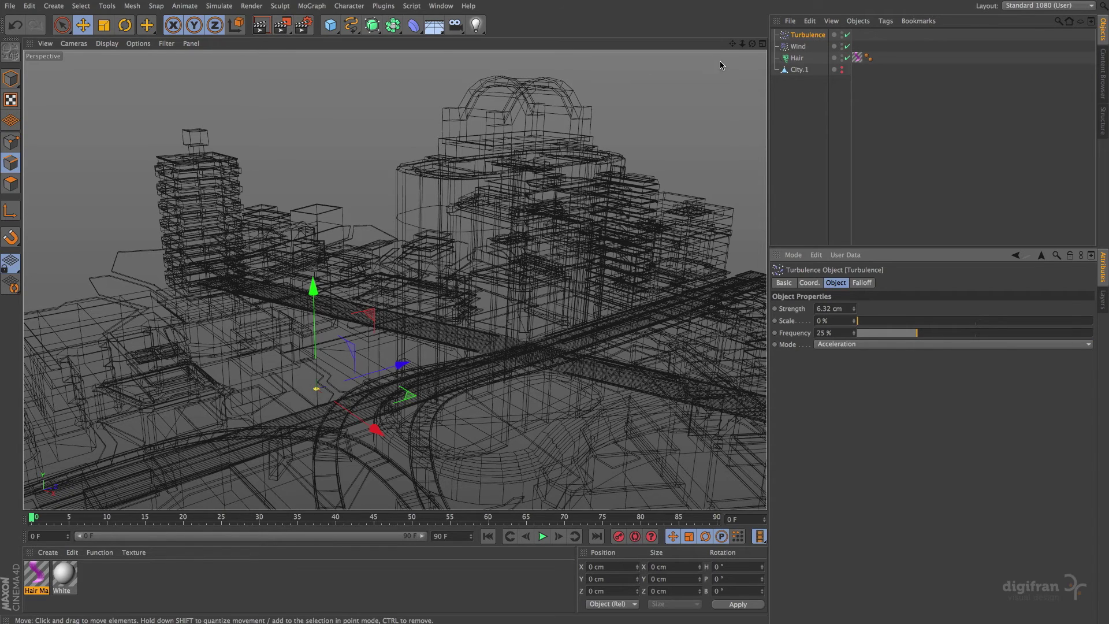
- Raise the Wind force's speed to about 53.55 cm
click(798, 46)
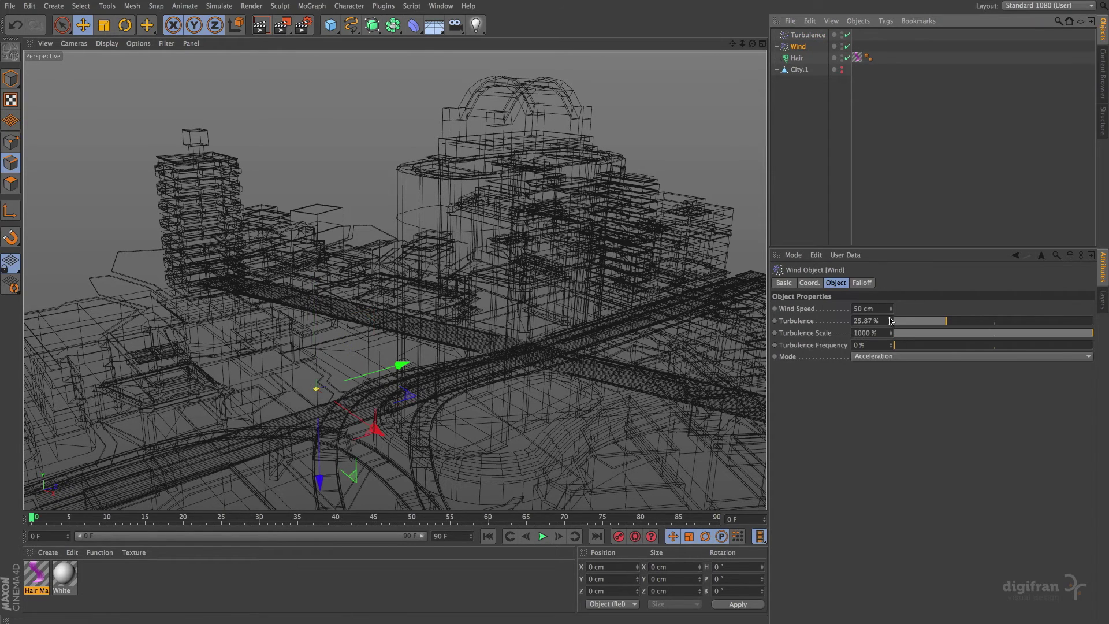
drag(890, 308, 892, 307)
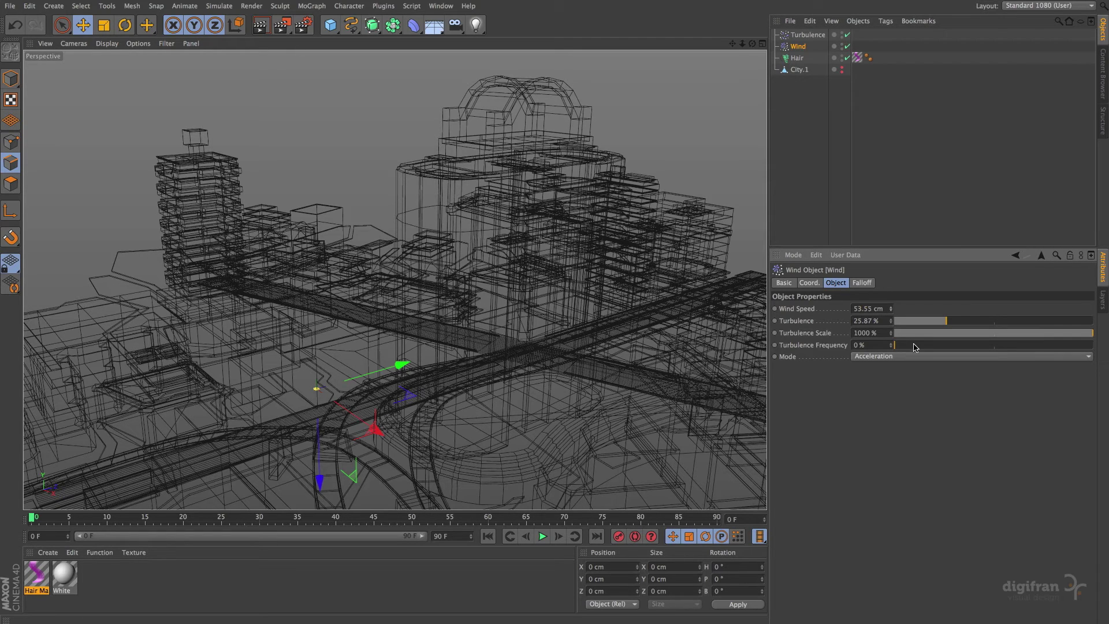
click(945, 344)
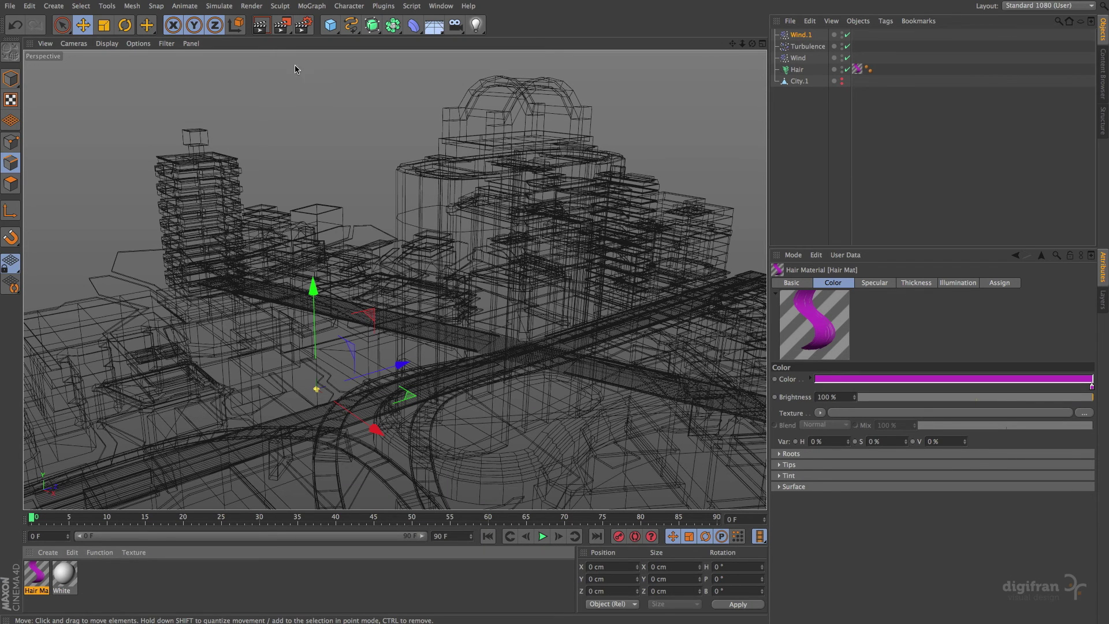
- In Render Settings, choose the Physical renderer and enable Motion Blur
click(303, 25)
click(185, 148)
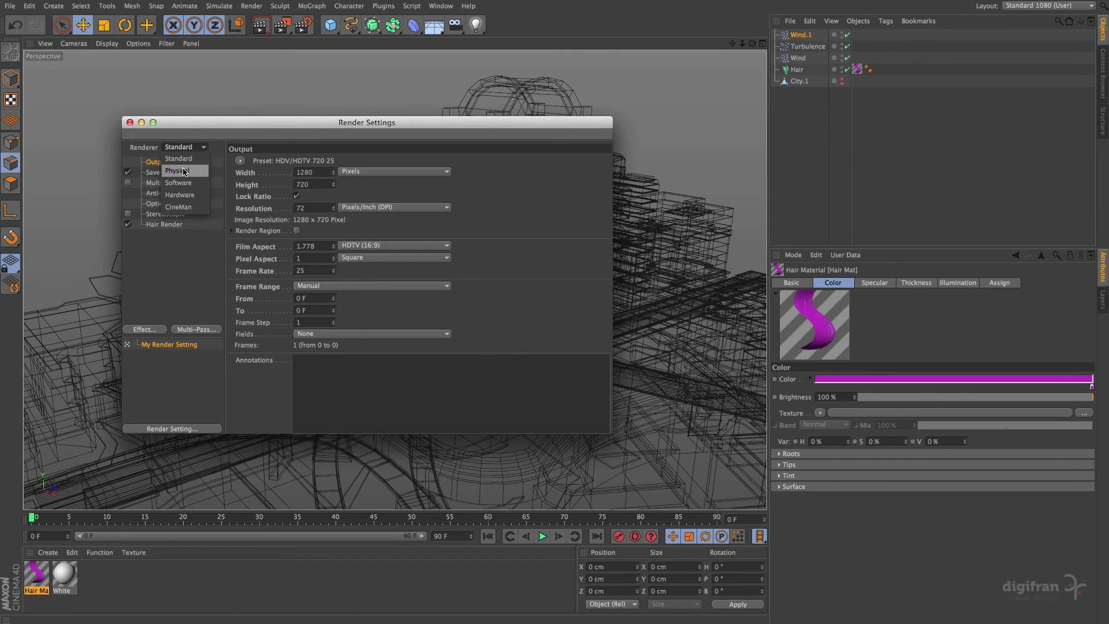
click(183, 172)
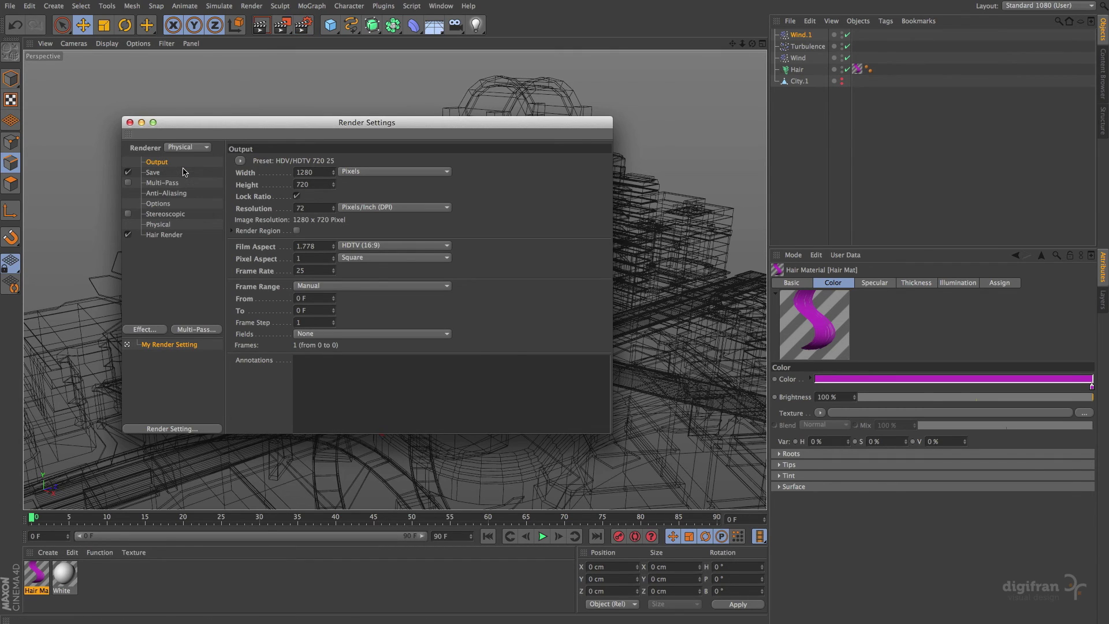
click(165, 225)
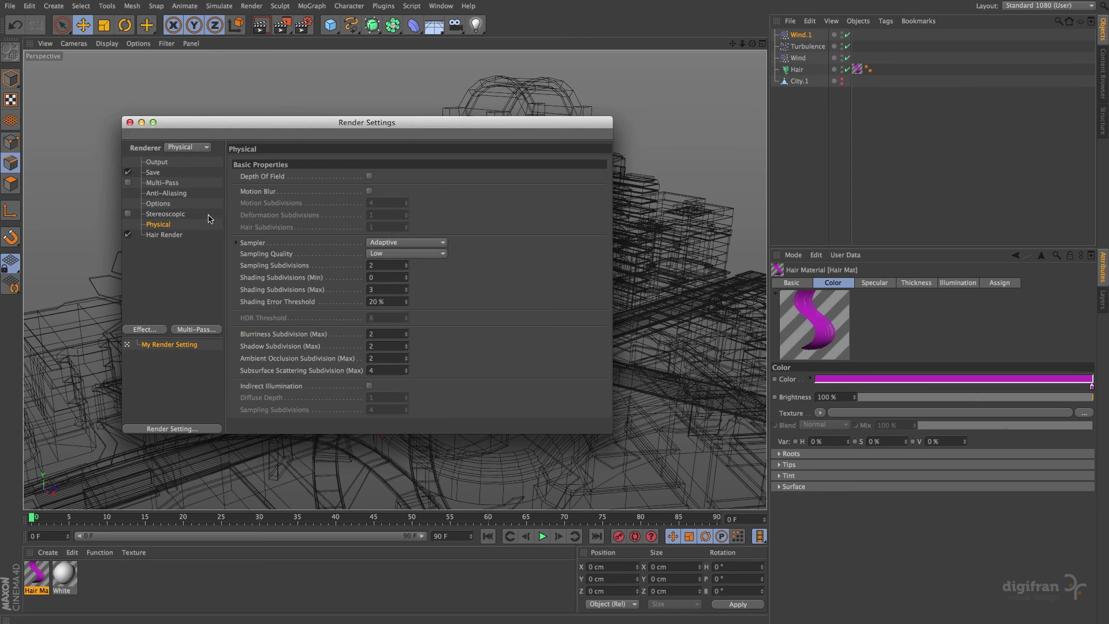
click(369, 192)
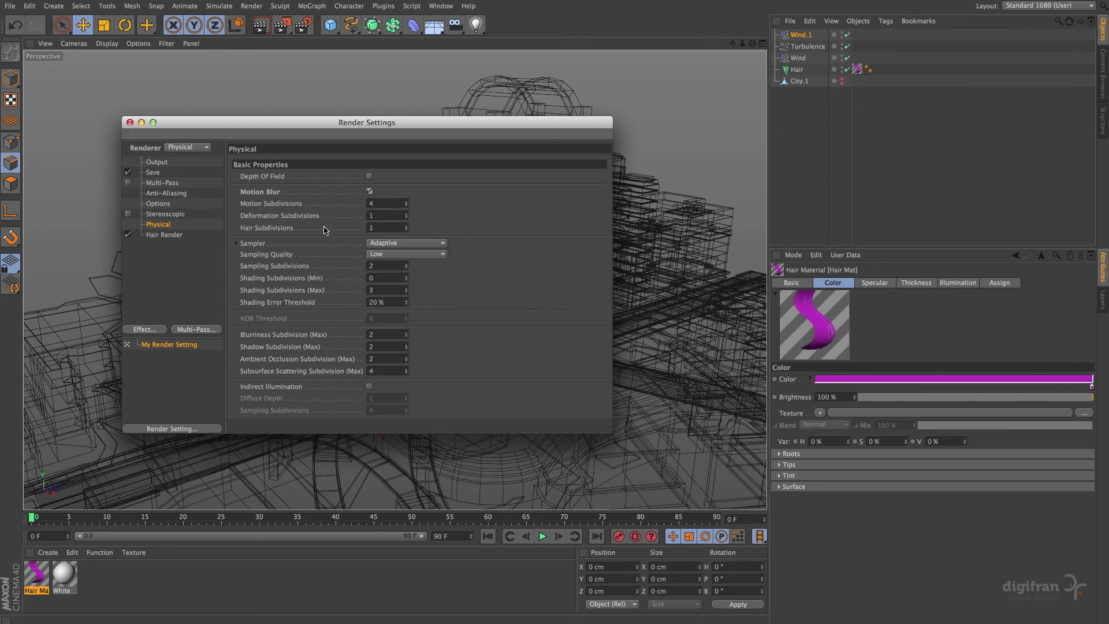
click(130, 122)
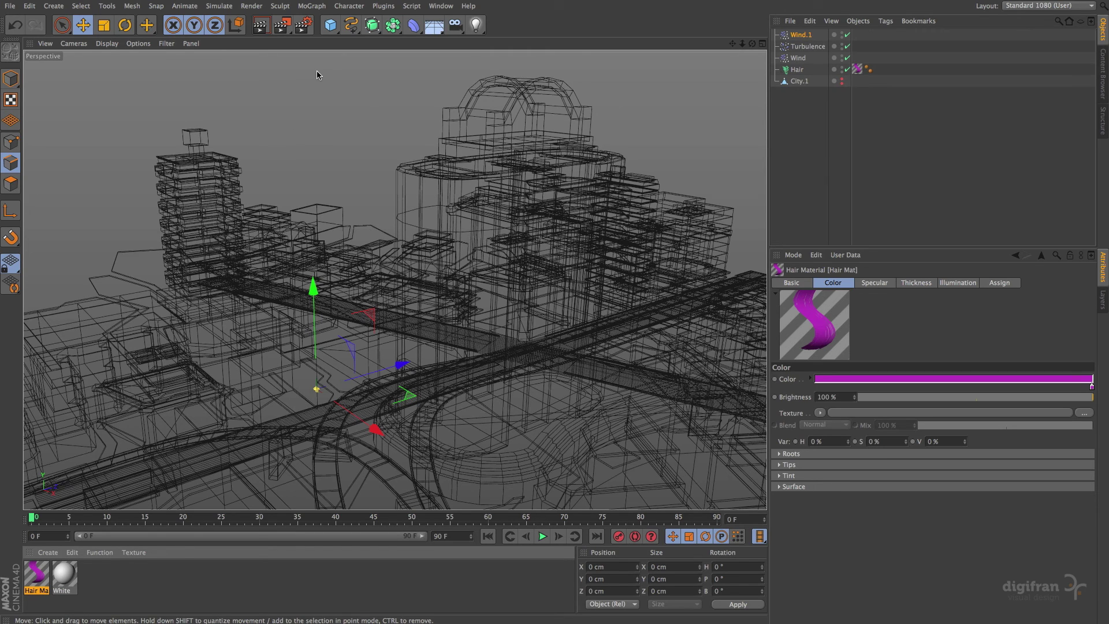
- Add a camera and set its physical shutter speed to 1/8 s
click(456, 25)
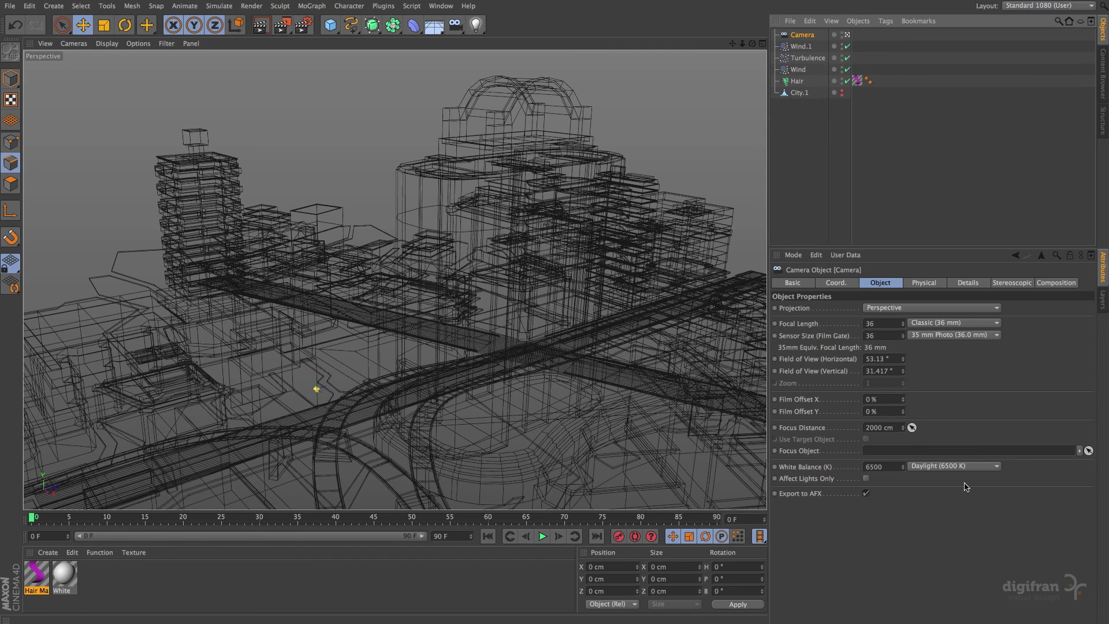
click(935, 286)
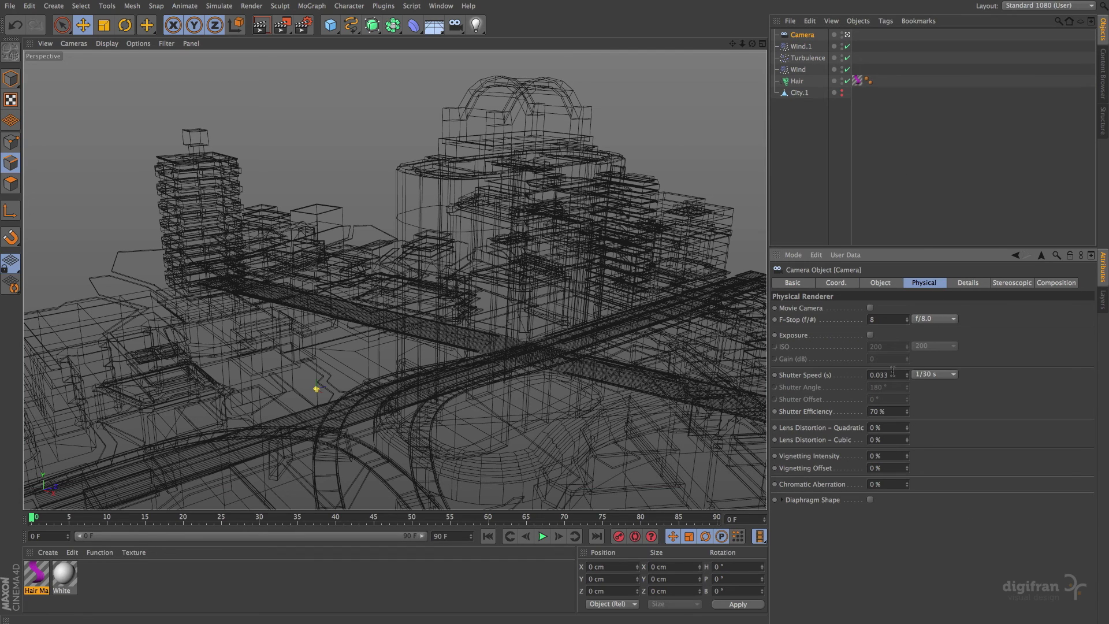
click(921, 374)
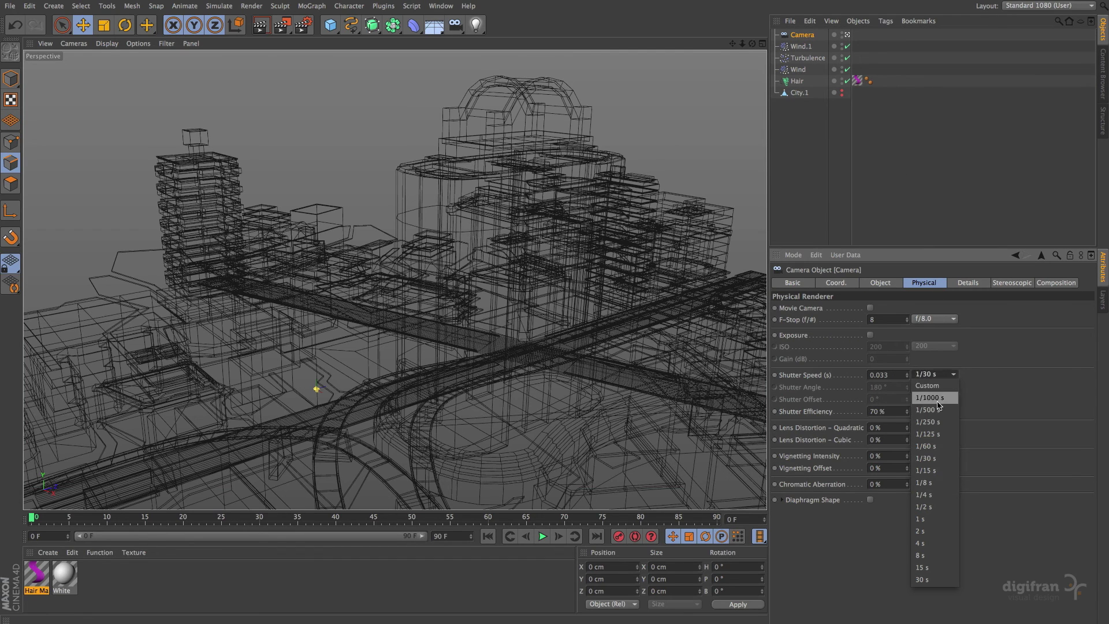
click(994, 416)
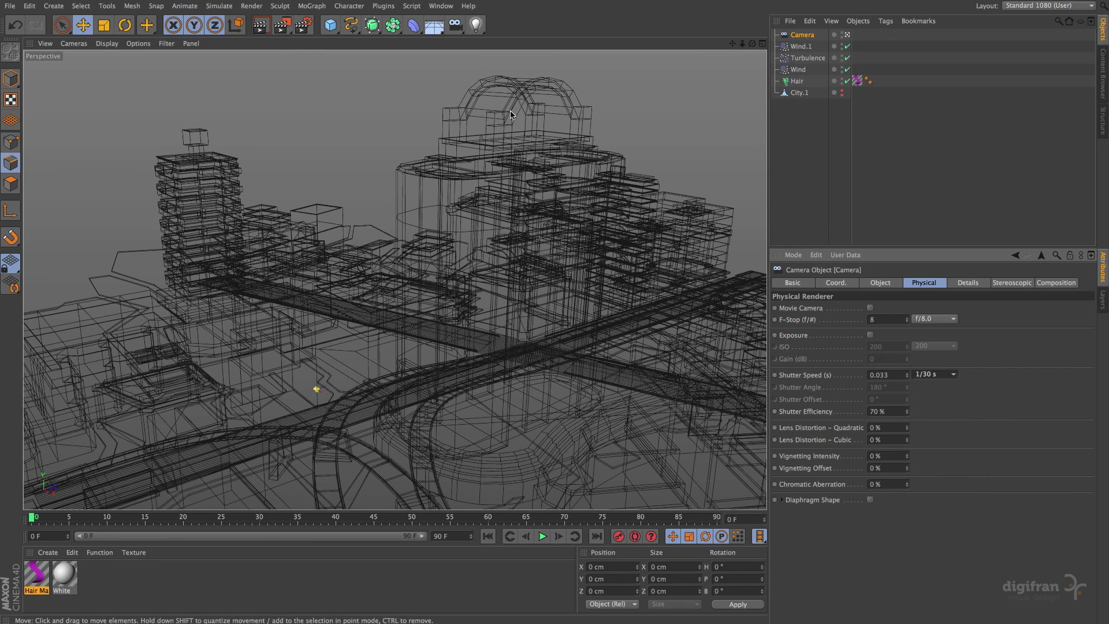
click(931, 374)
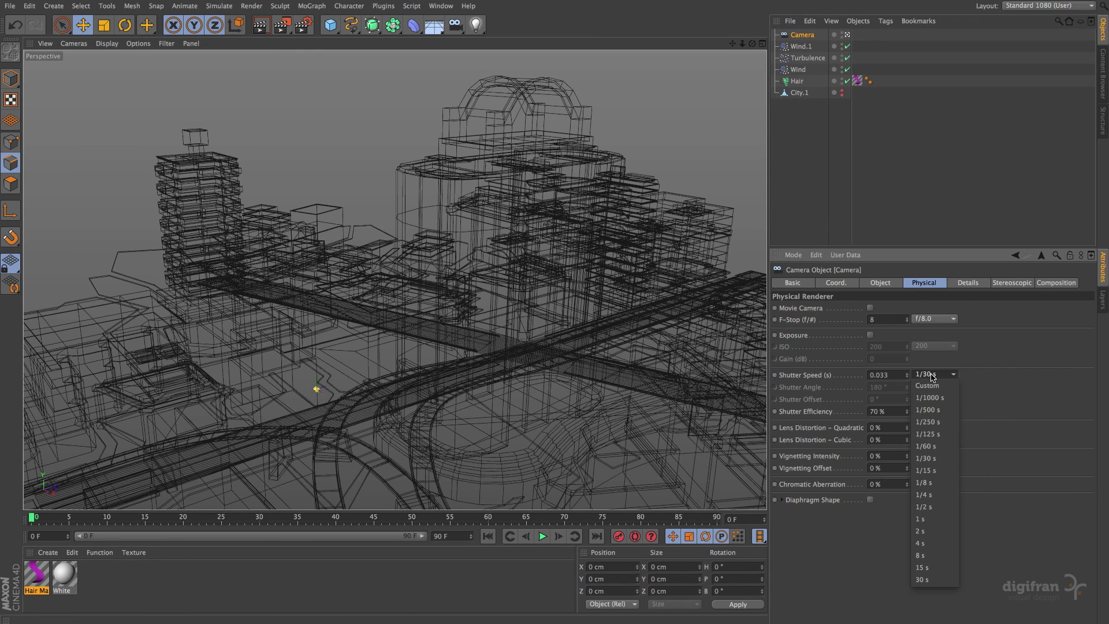
click(937, 482)
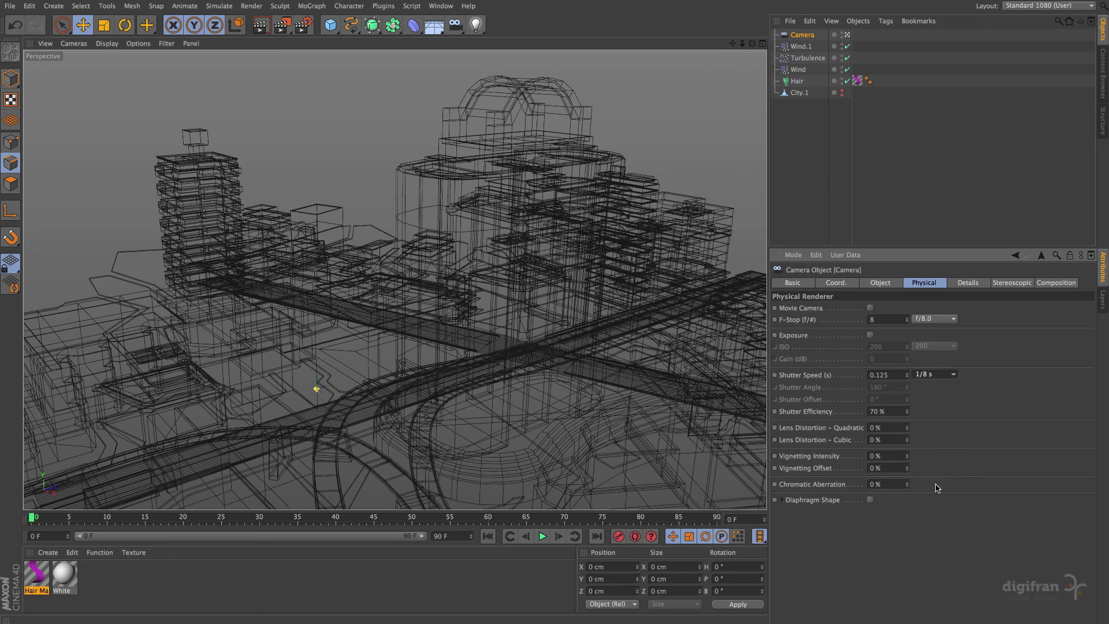
- Set the camera aperture to f/2.8 and start rendering to the Picture Viewer
click(936, 320)
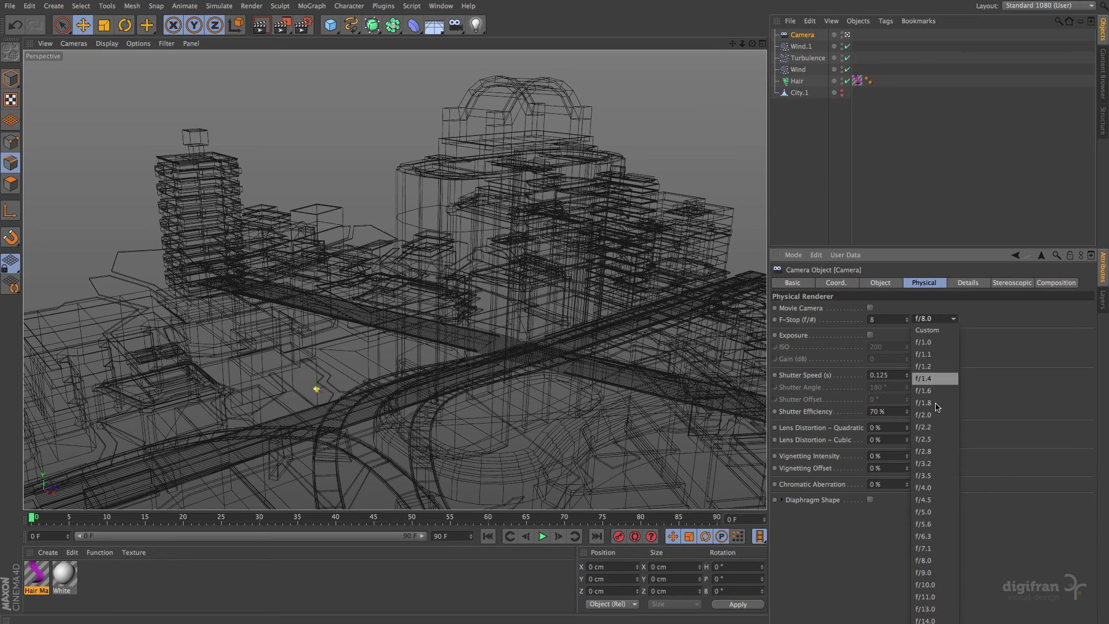
click(931, 456)
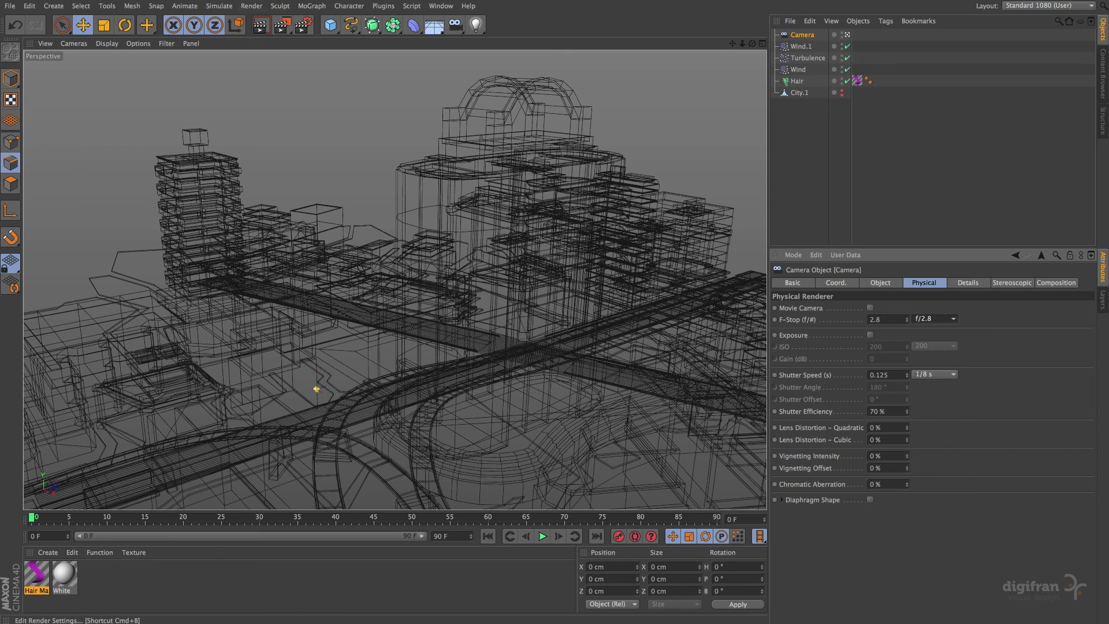
click(283, 28)
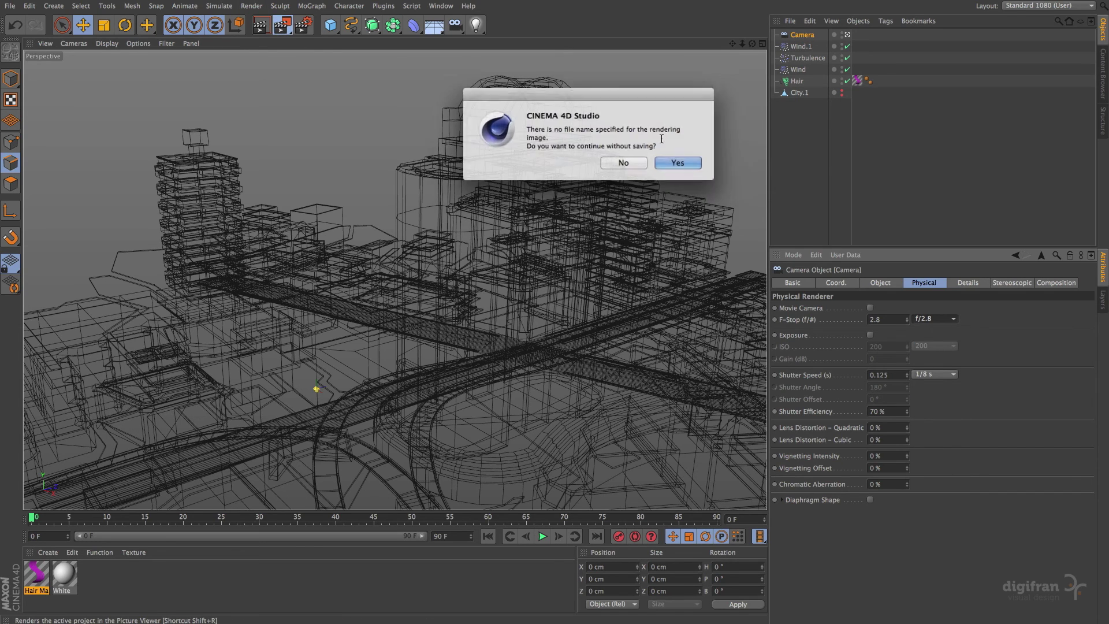
- Render without saving, review frames 1–6, then stop rendering and close the Picture Viewer
click(689, 165)
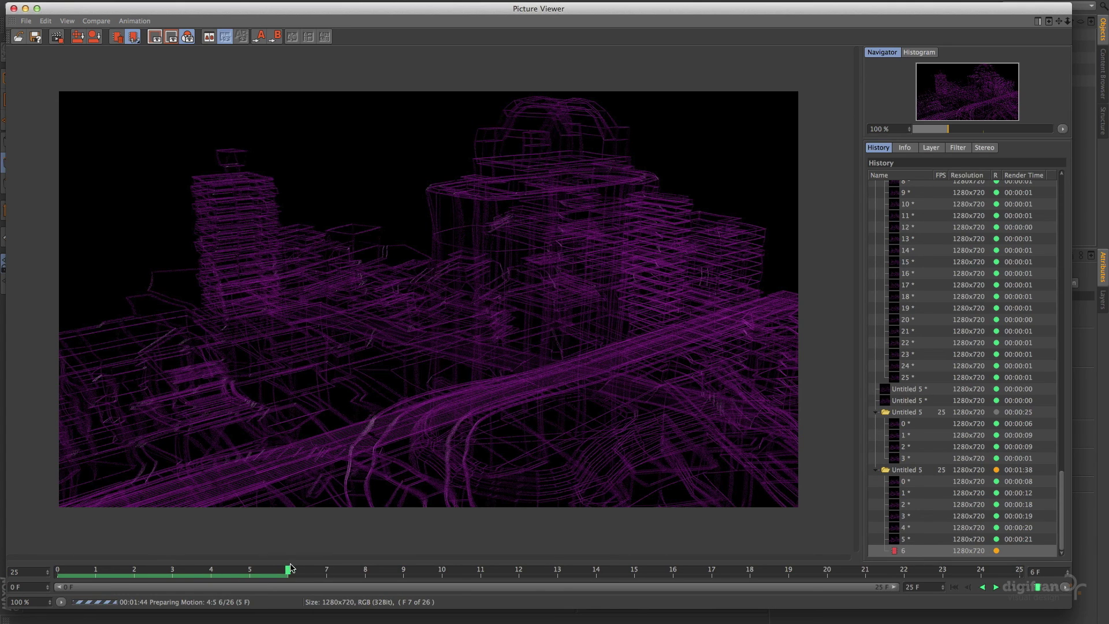
drag(289, 572, 80, 580)
drag(174, 577, 296, 576)
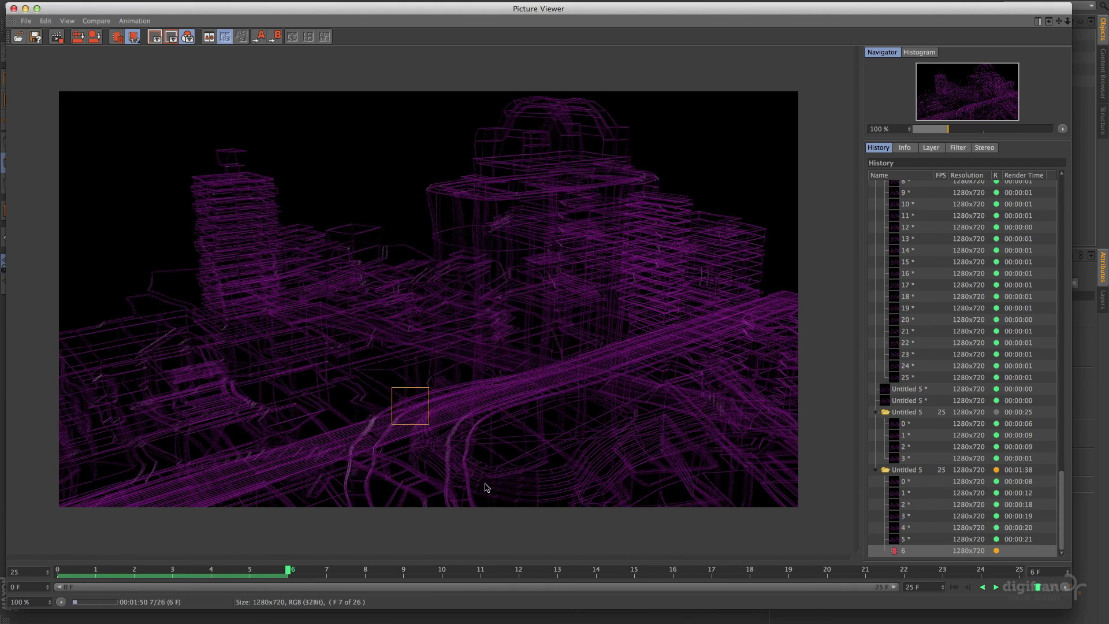
mouse_move(290, 572)
mouse_down()
mouse_move(108, 584)
mouse_move(290, 575)
mouse_up()
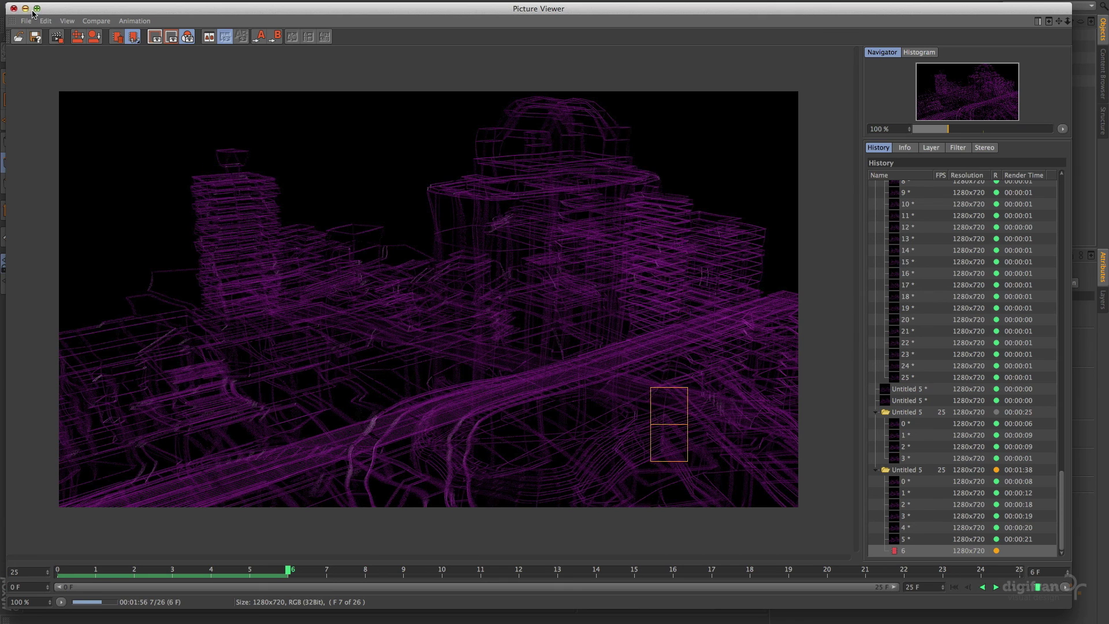
key(shift+r)
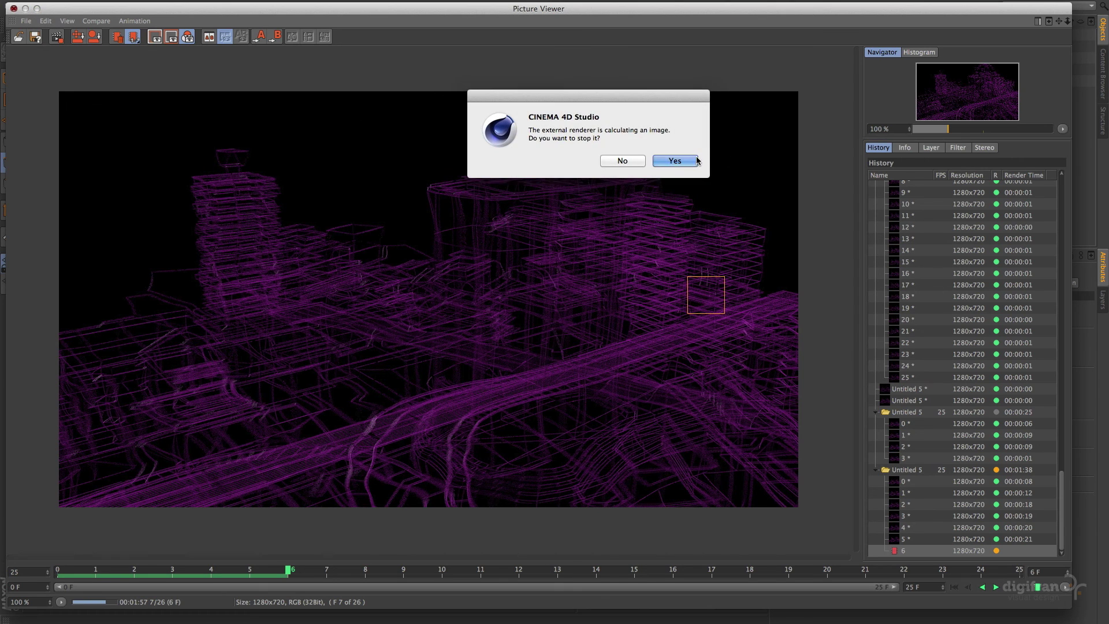
click(691, 161)
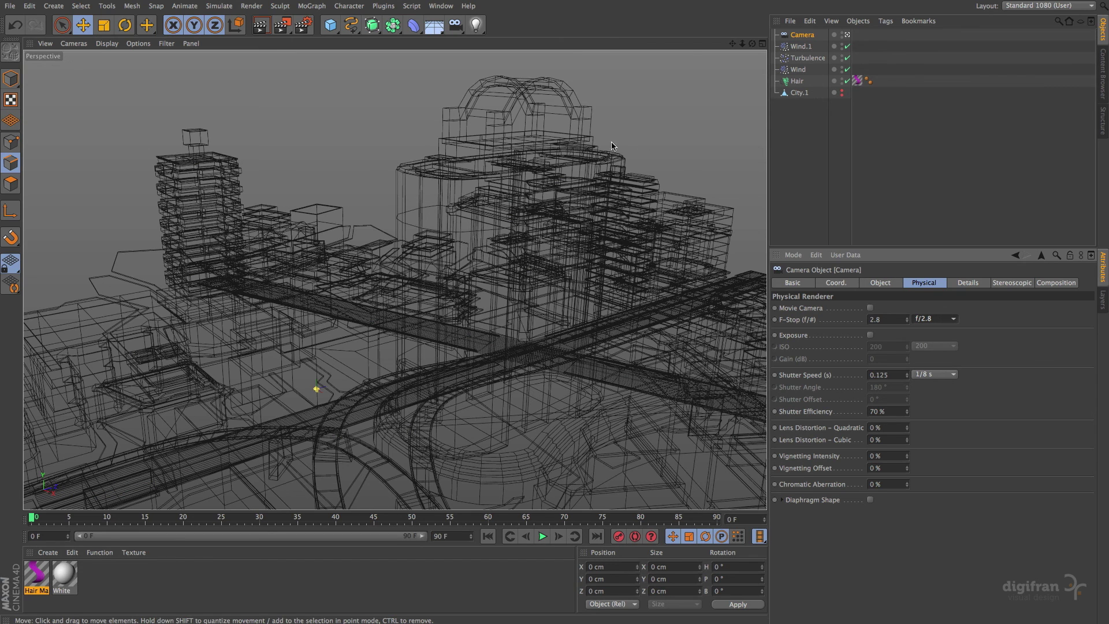